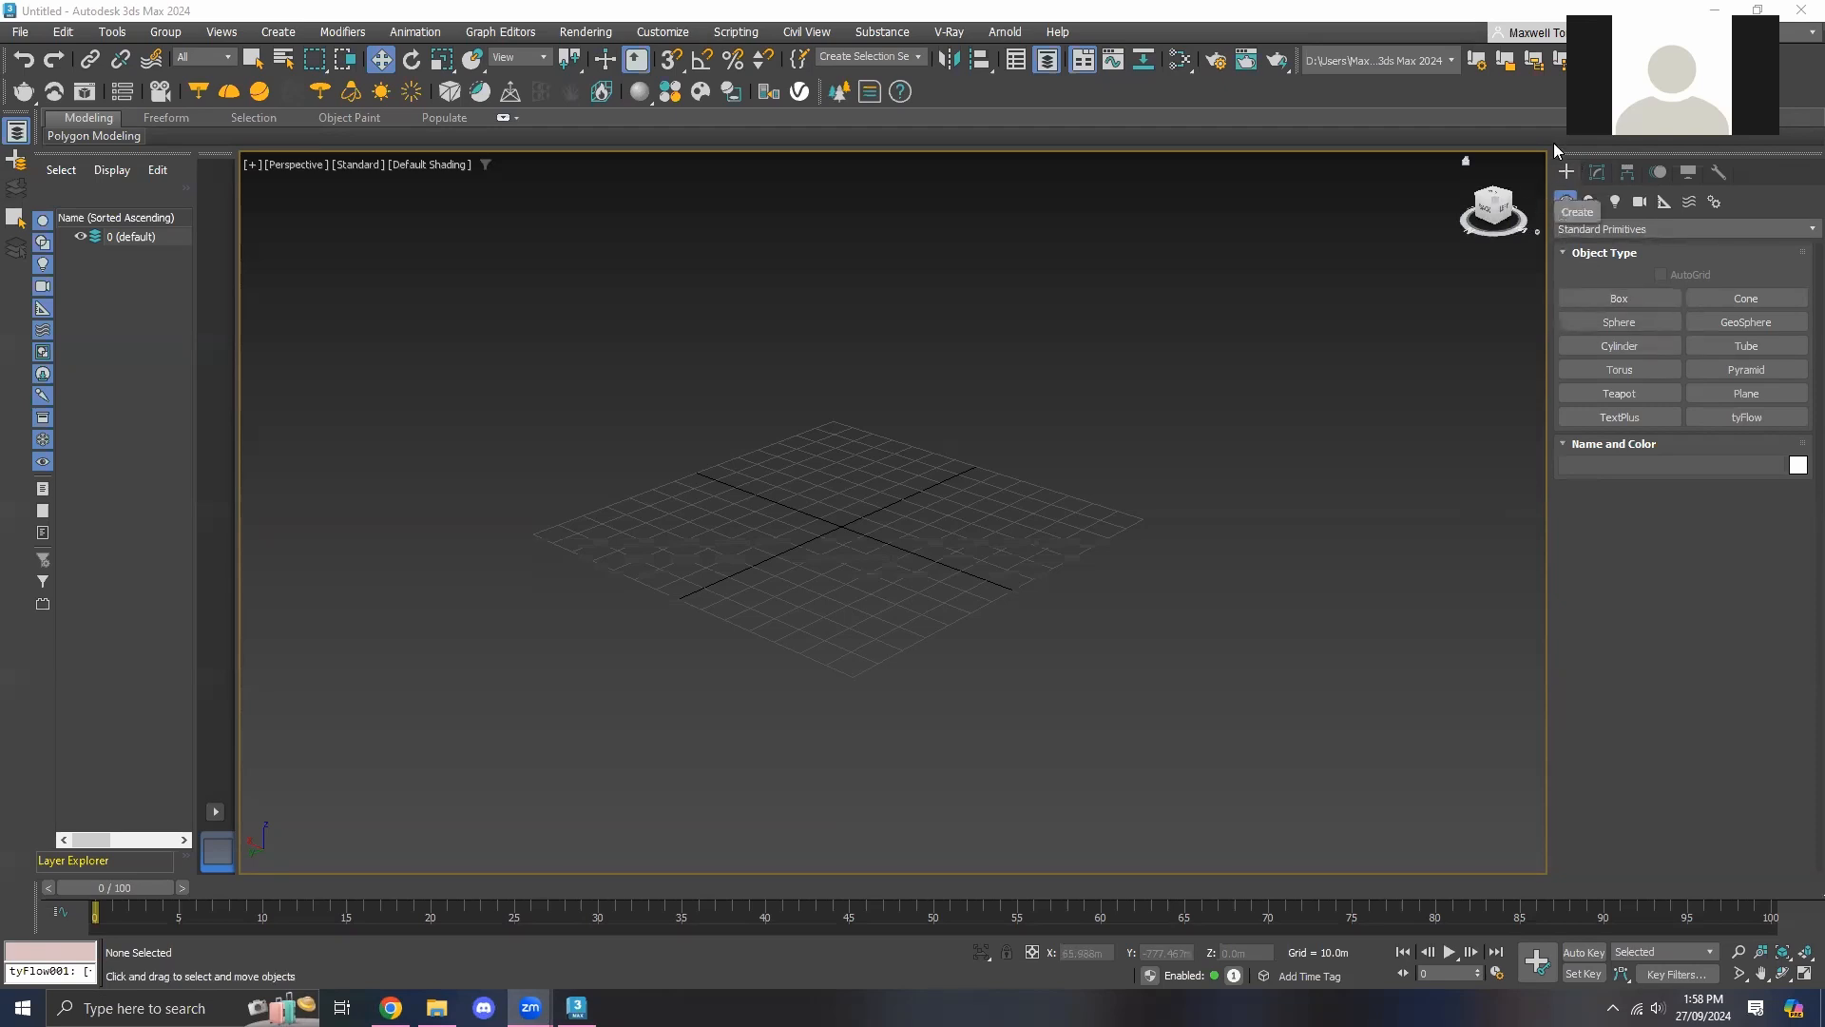
# Create a tyFlow object beside the grid at about X 8.6 m, Y 114.6 m and open its editor
pyautogui.click(1732, 418)
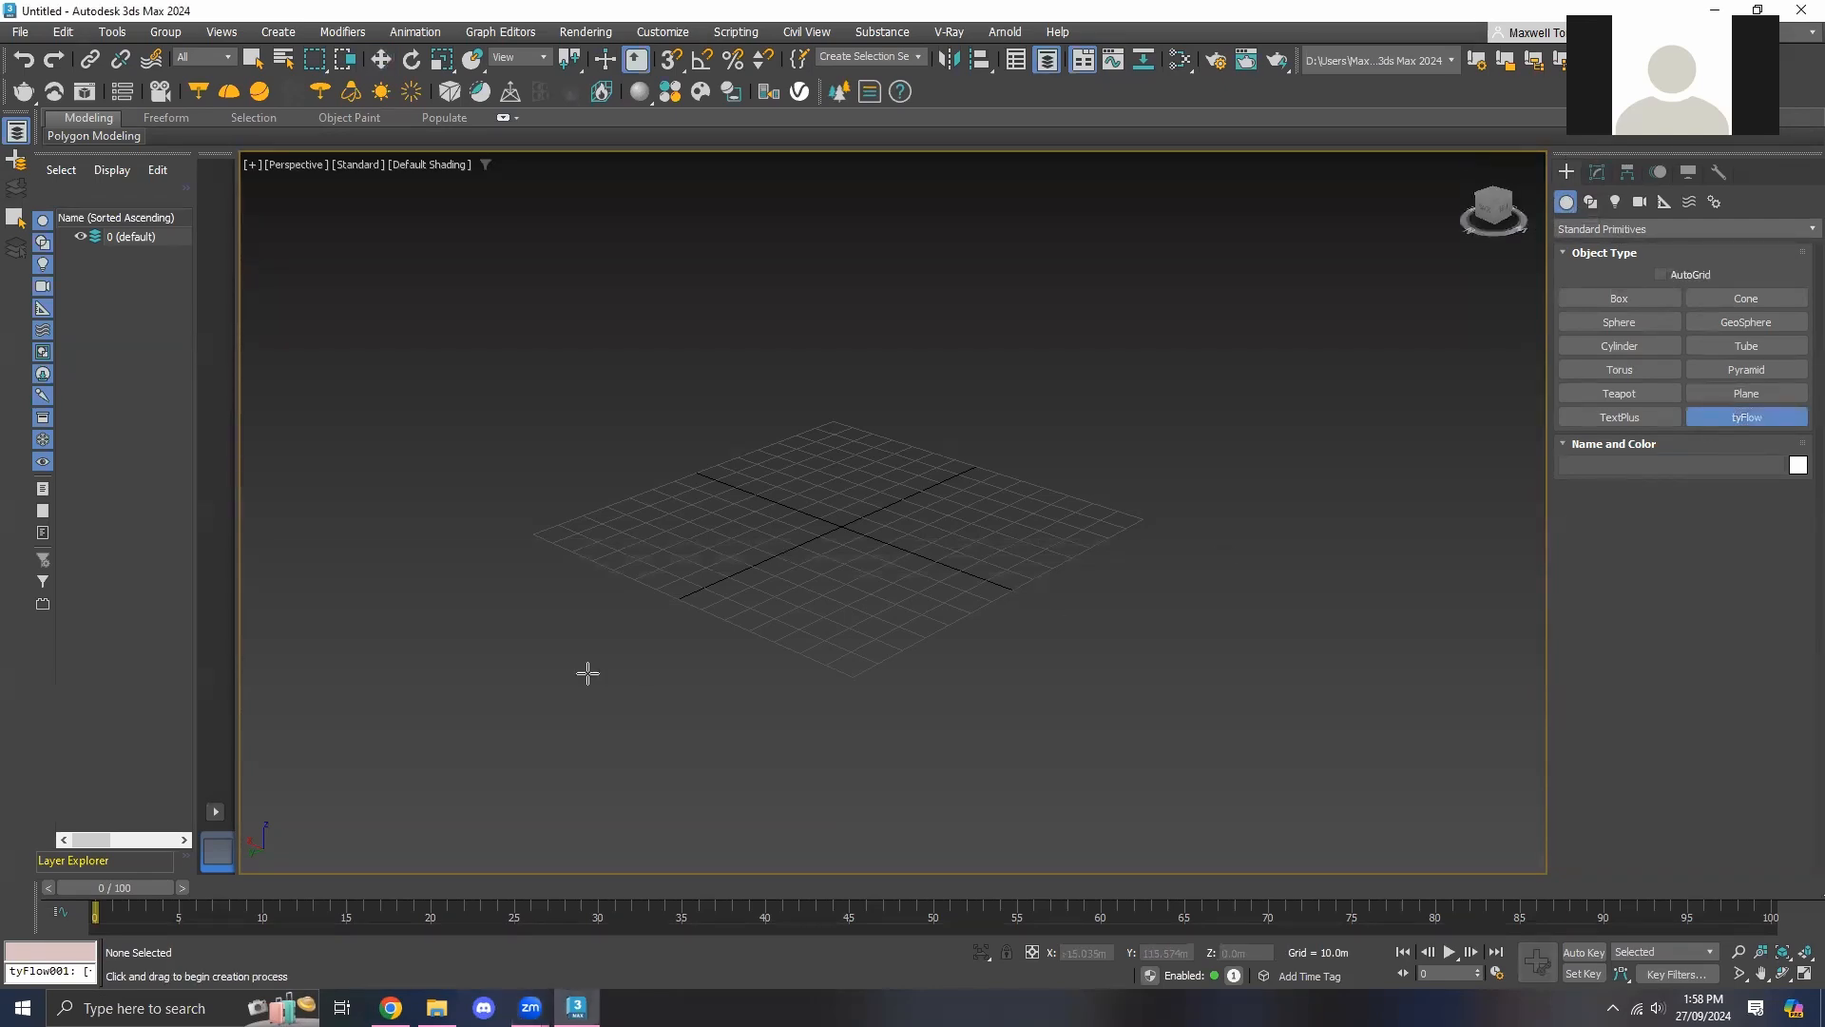
pyautogui.click(537, 642)
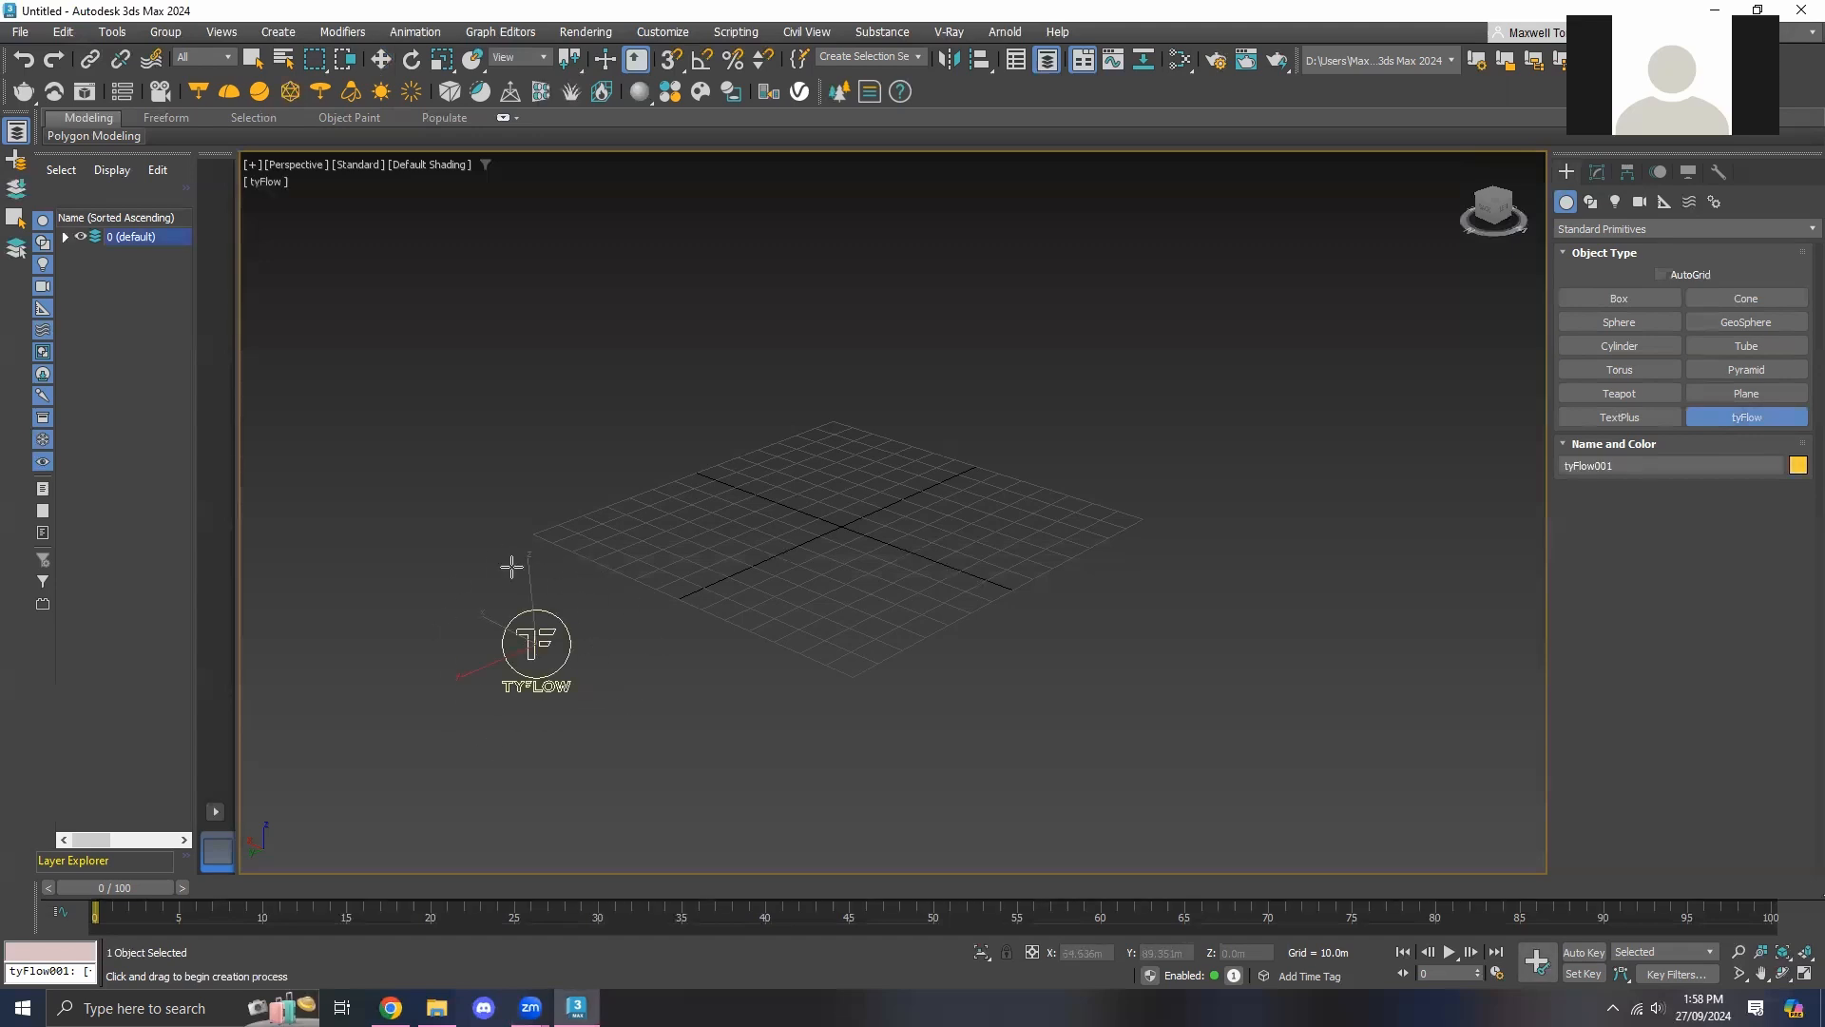
pyautogui.click(1595, 175)
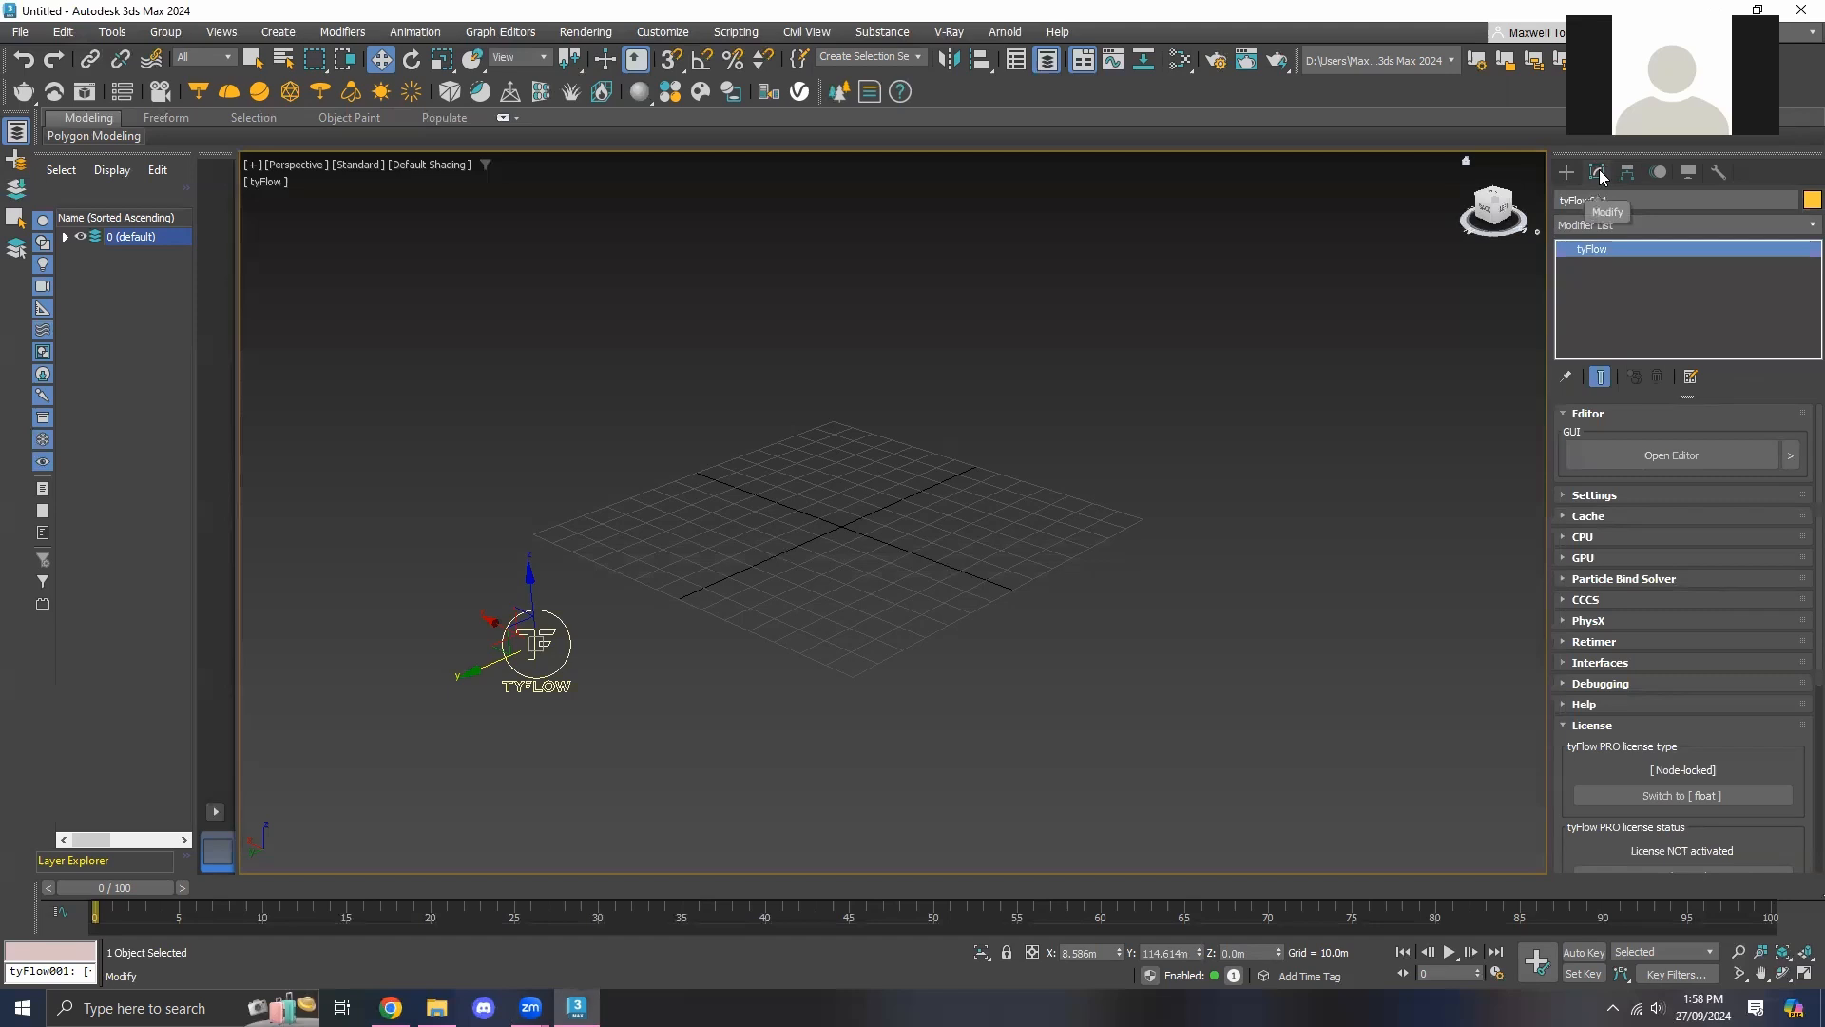
pyautogui.click(1629, 454)
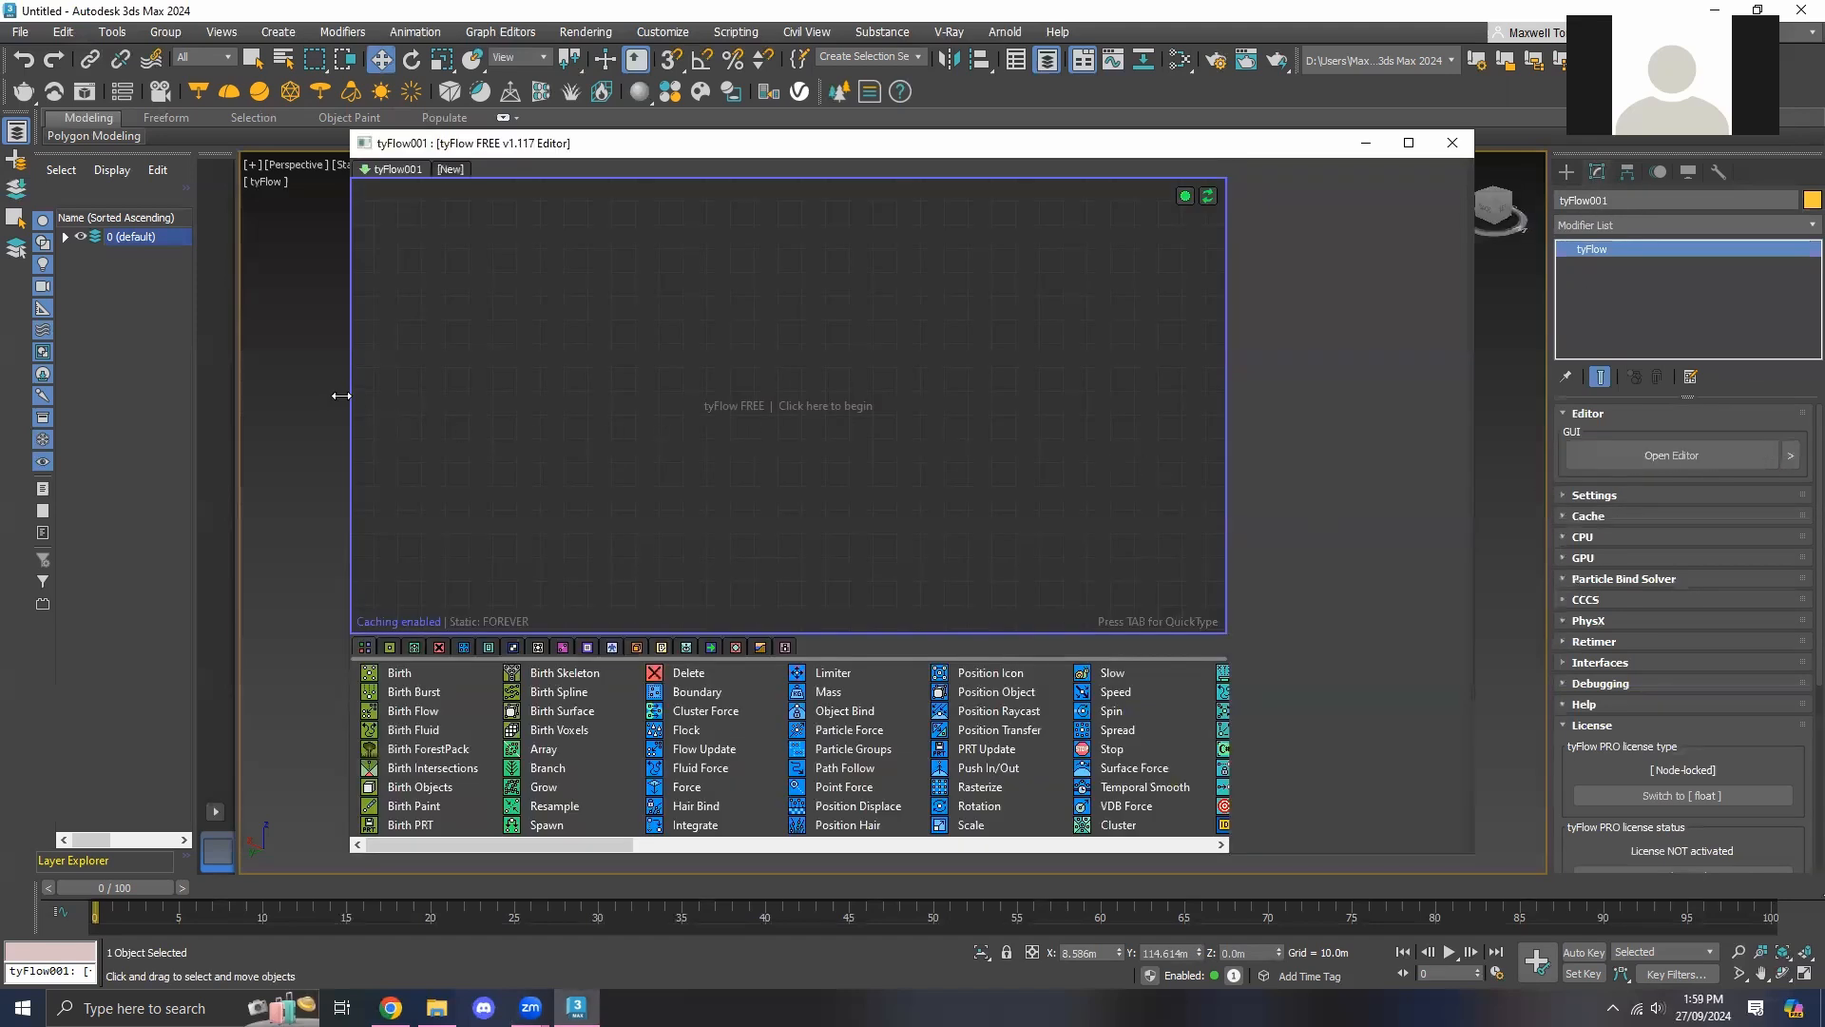
# Shrink the tyFlow editor window and move it away from the grid so the viewport remains visible
pyautogui.moveTo(343, 396); pyautogui.dragTo(616, 411)
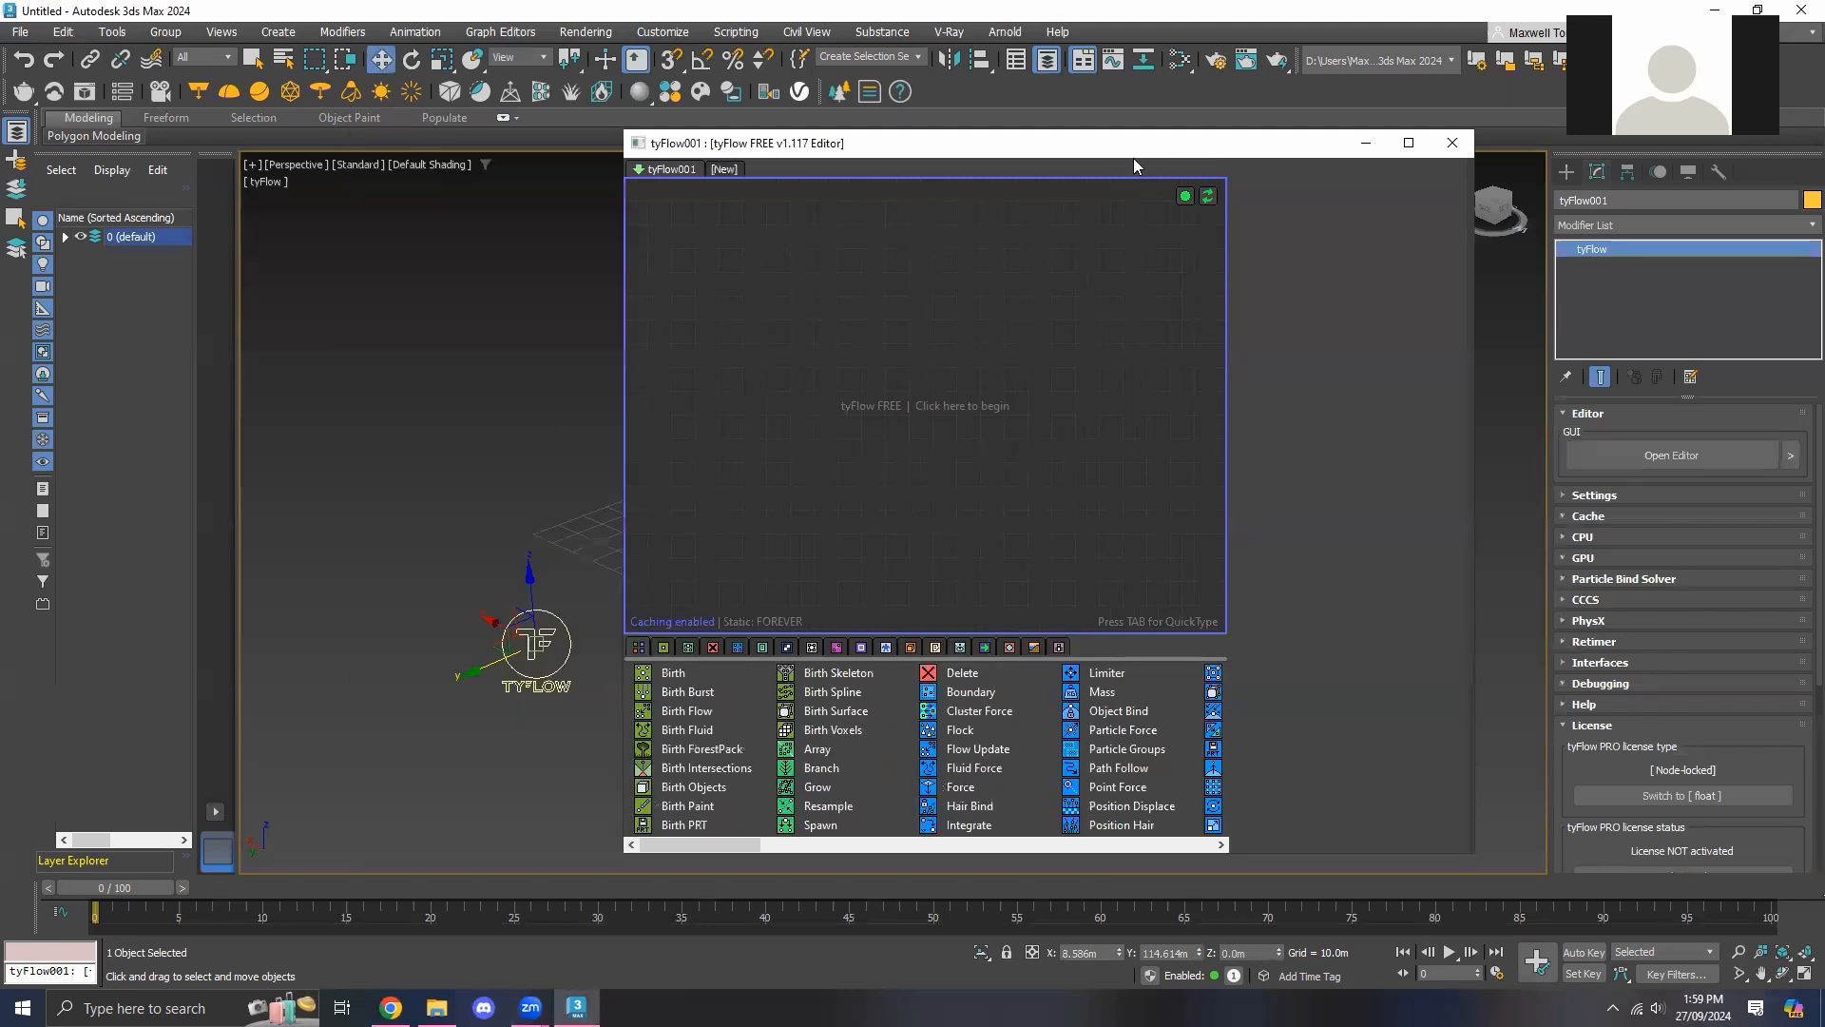
pyautogui.moveTo(1133, 152); pyautogui.dragTo(1404, 177)
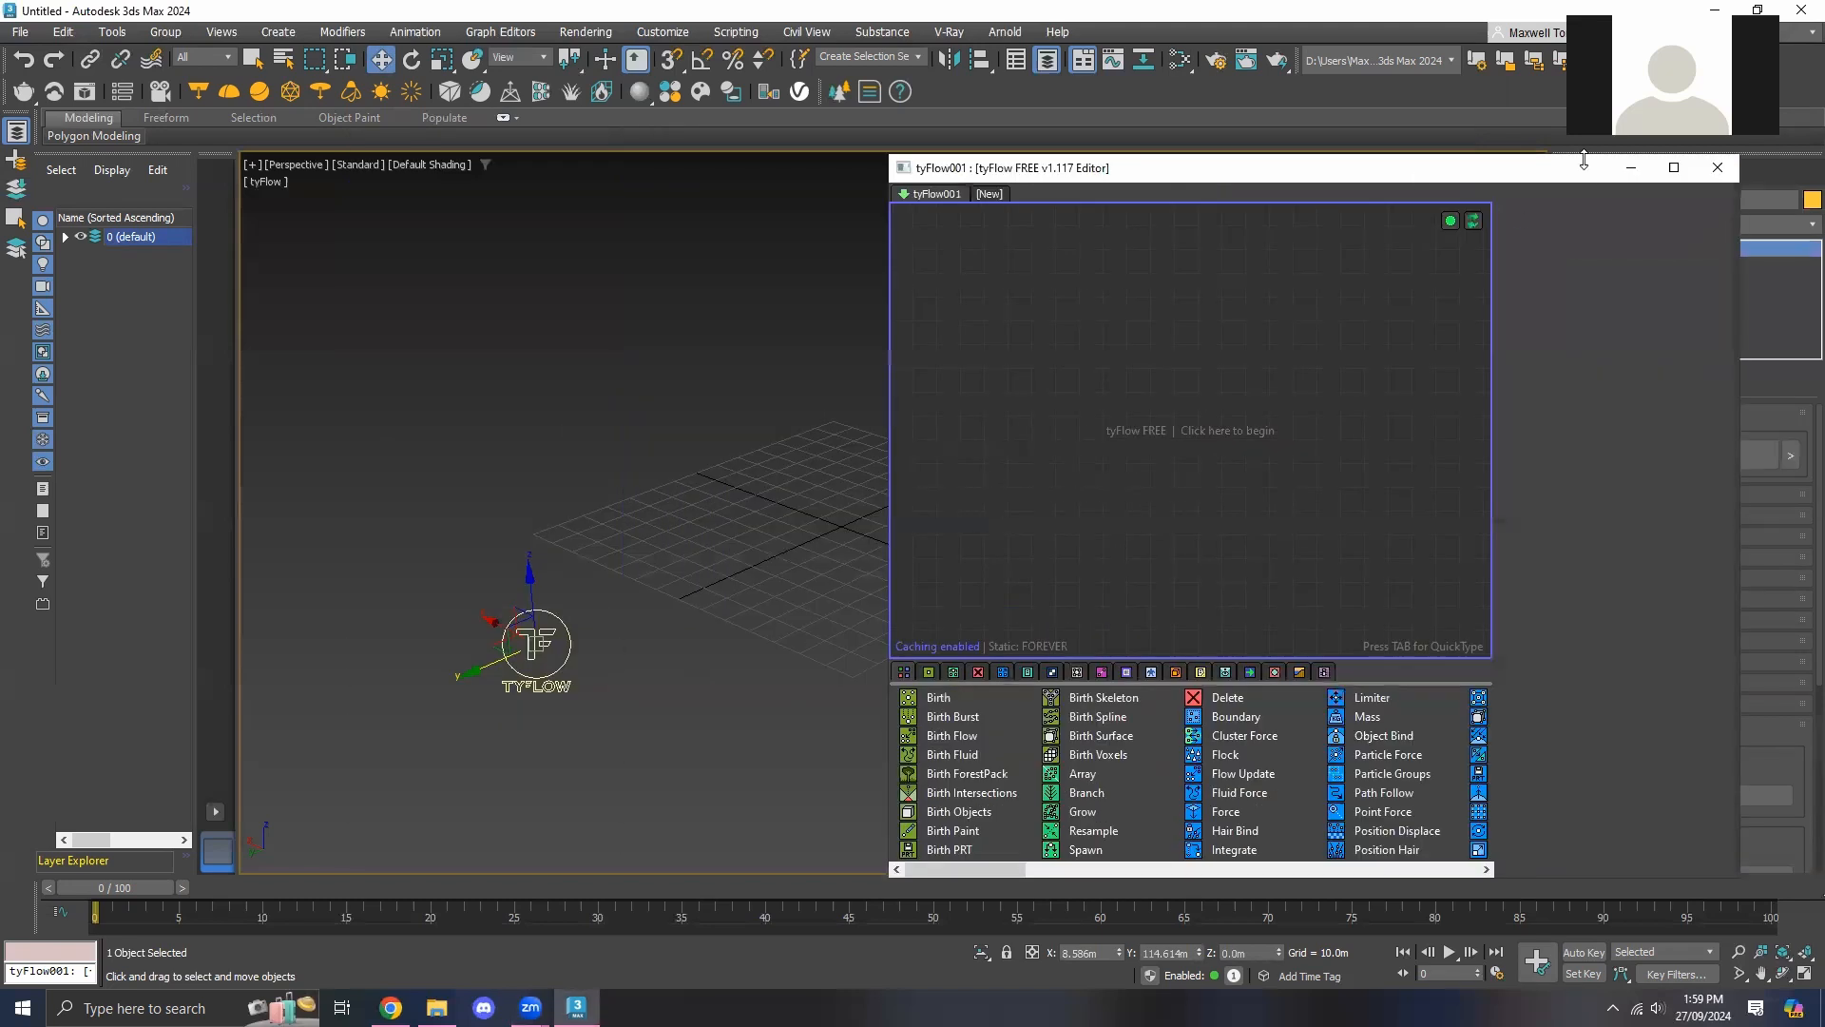
pyautogui.moveTo(1584, 160); pyautogui.dragTo(1582, 320)
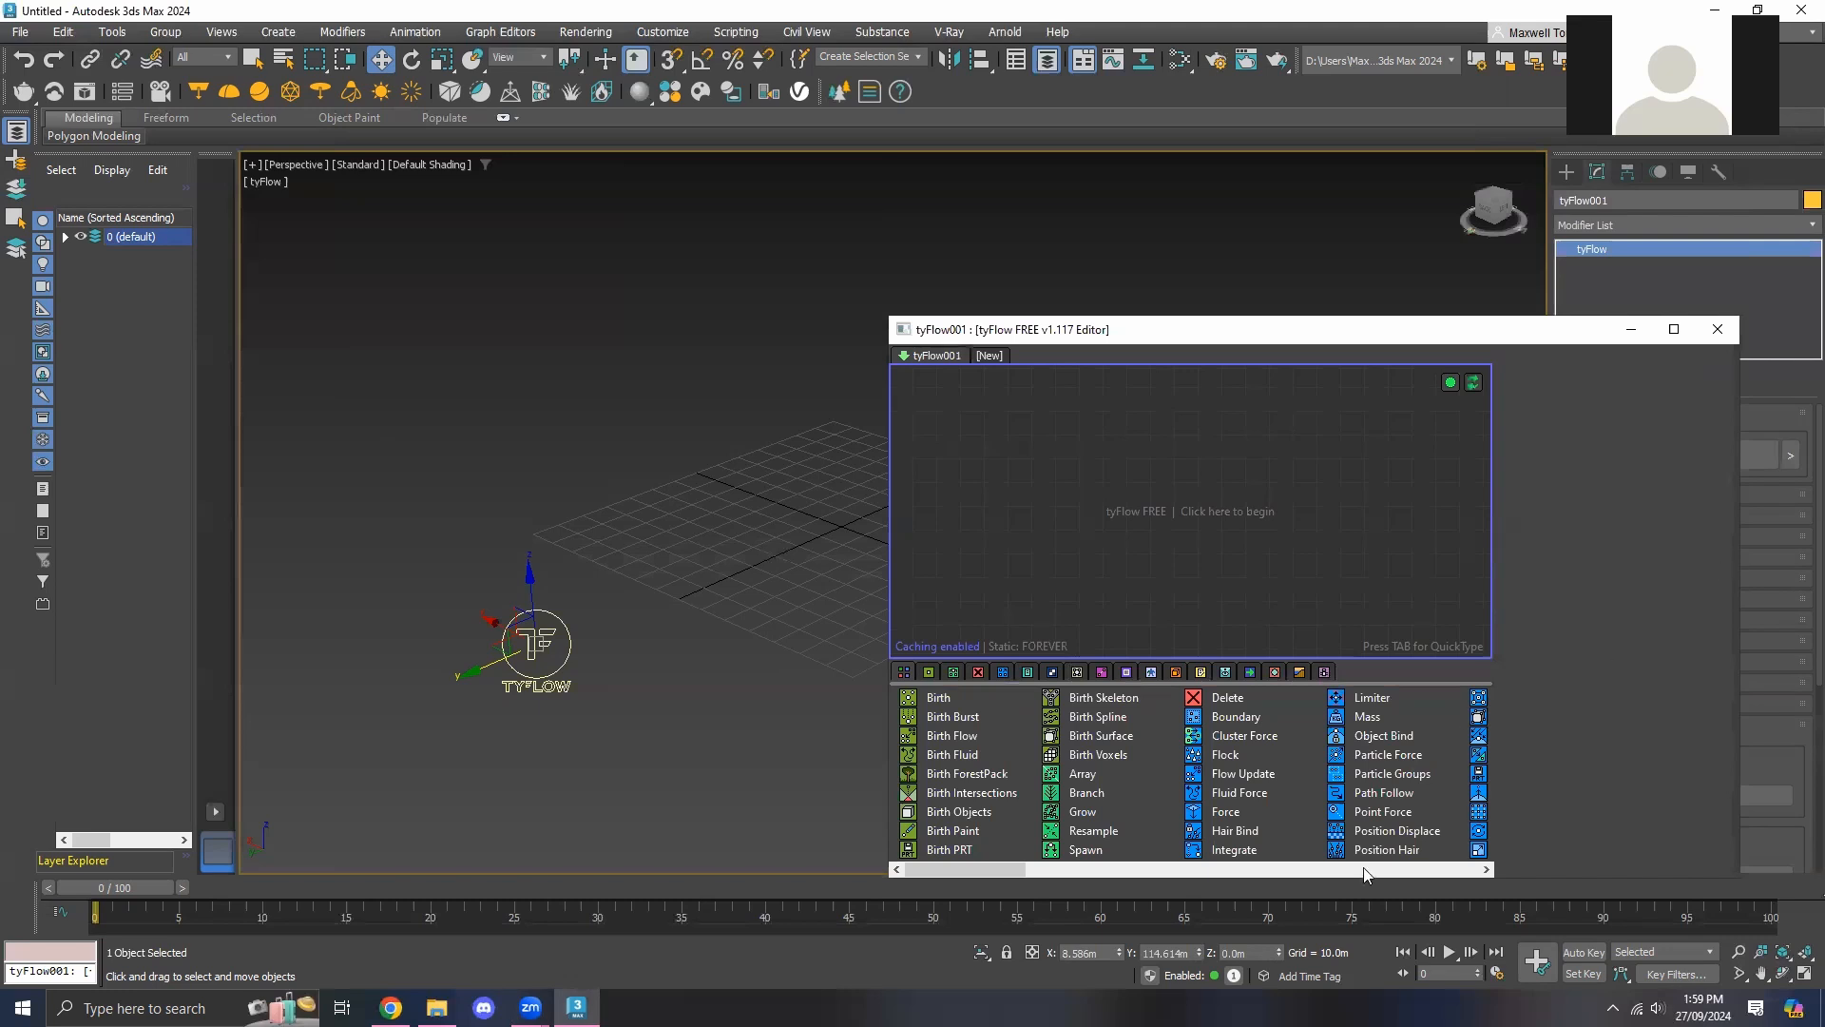
# Add a Birth Terrain operator to the empty flow as a new event
pyautogui.moveTo(983, 874); pyautogui.dragTo(1425, 873)
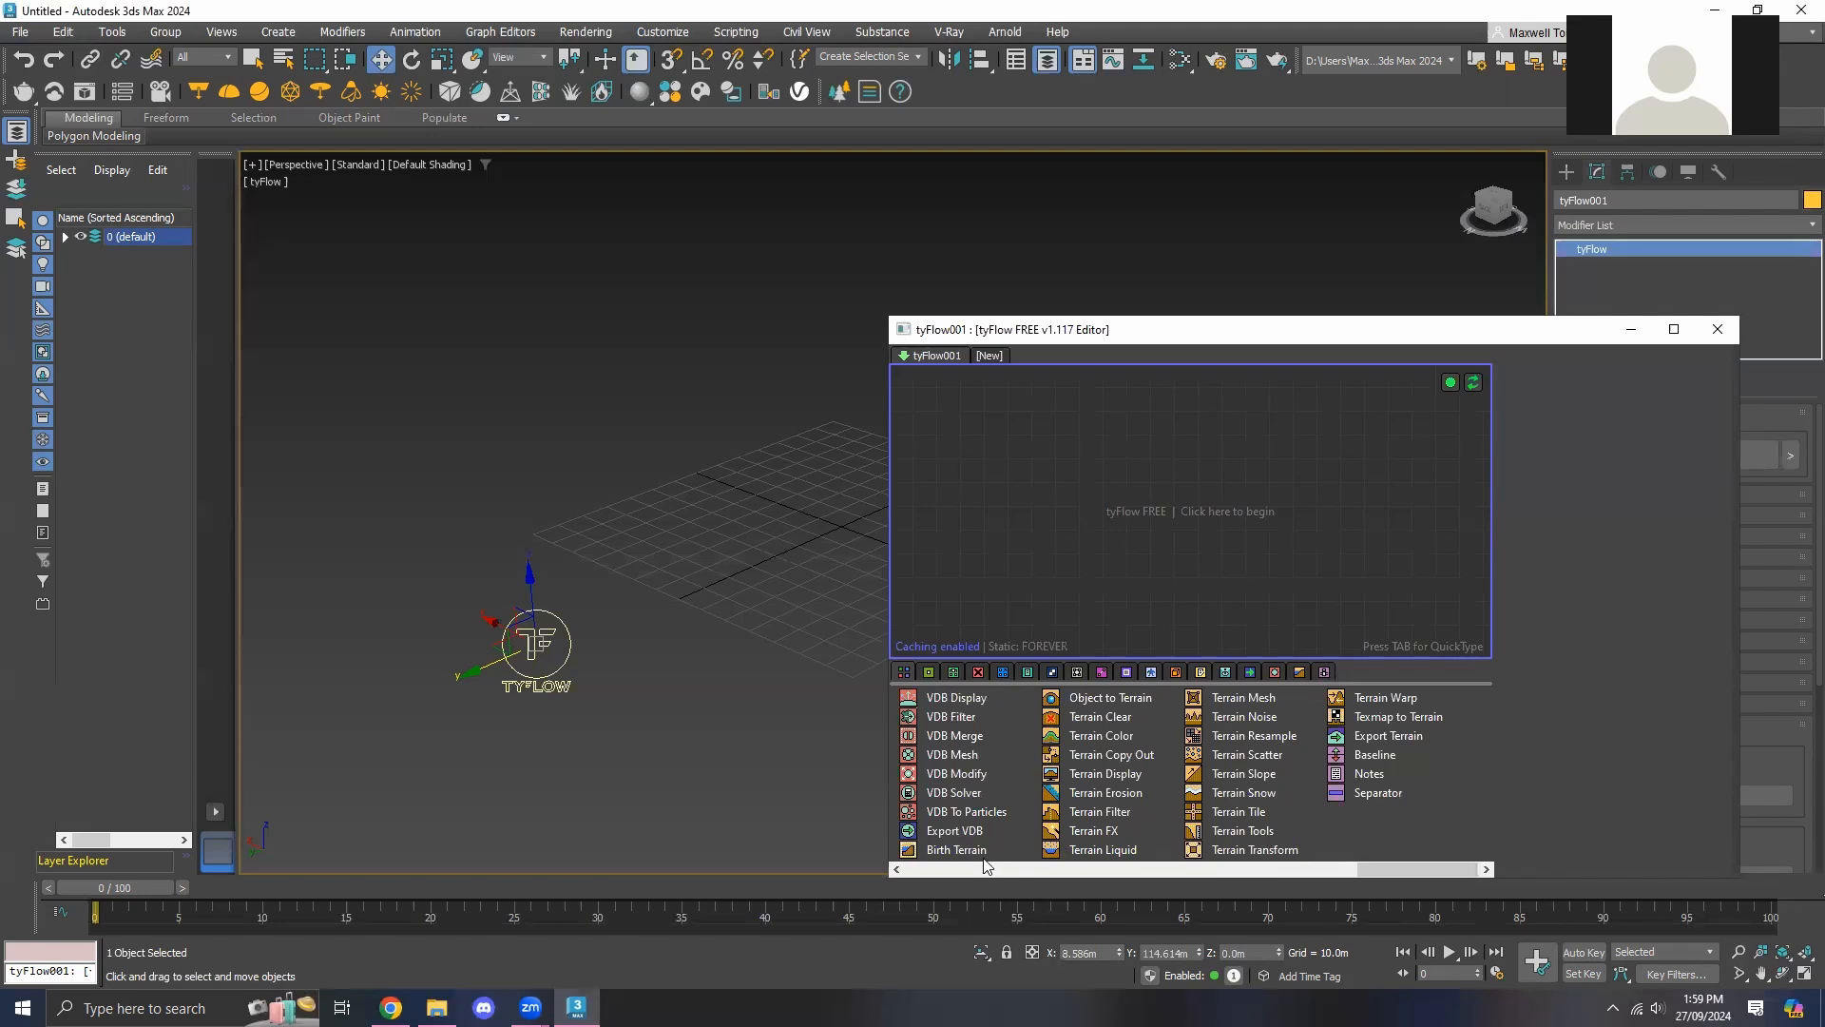
pyautogui.moveTo(973, 852); pyautogui.dragTo(969, 849)
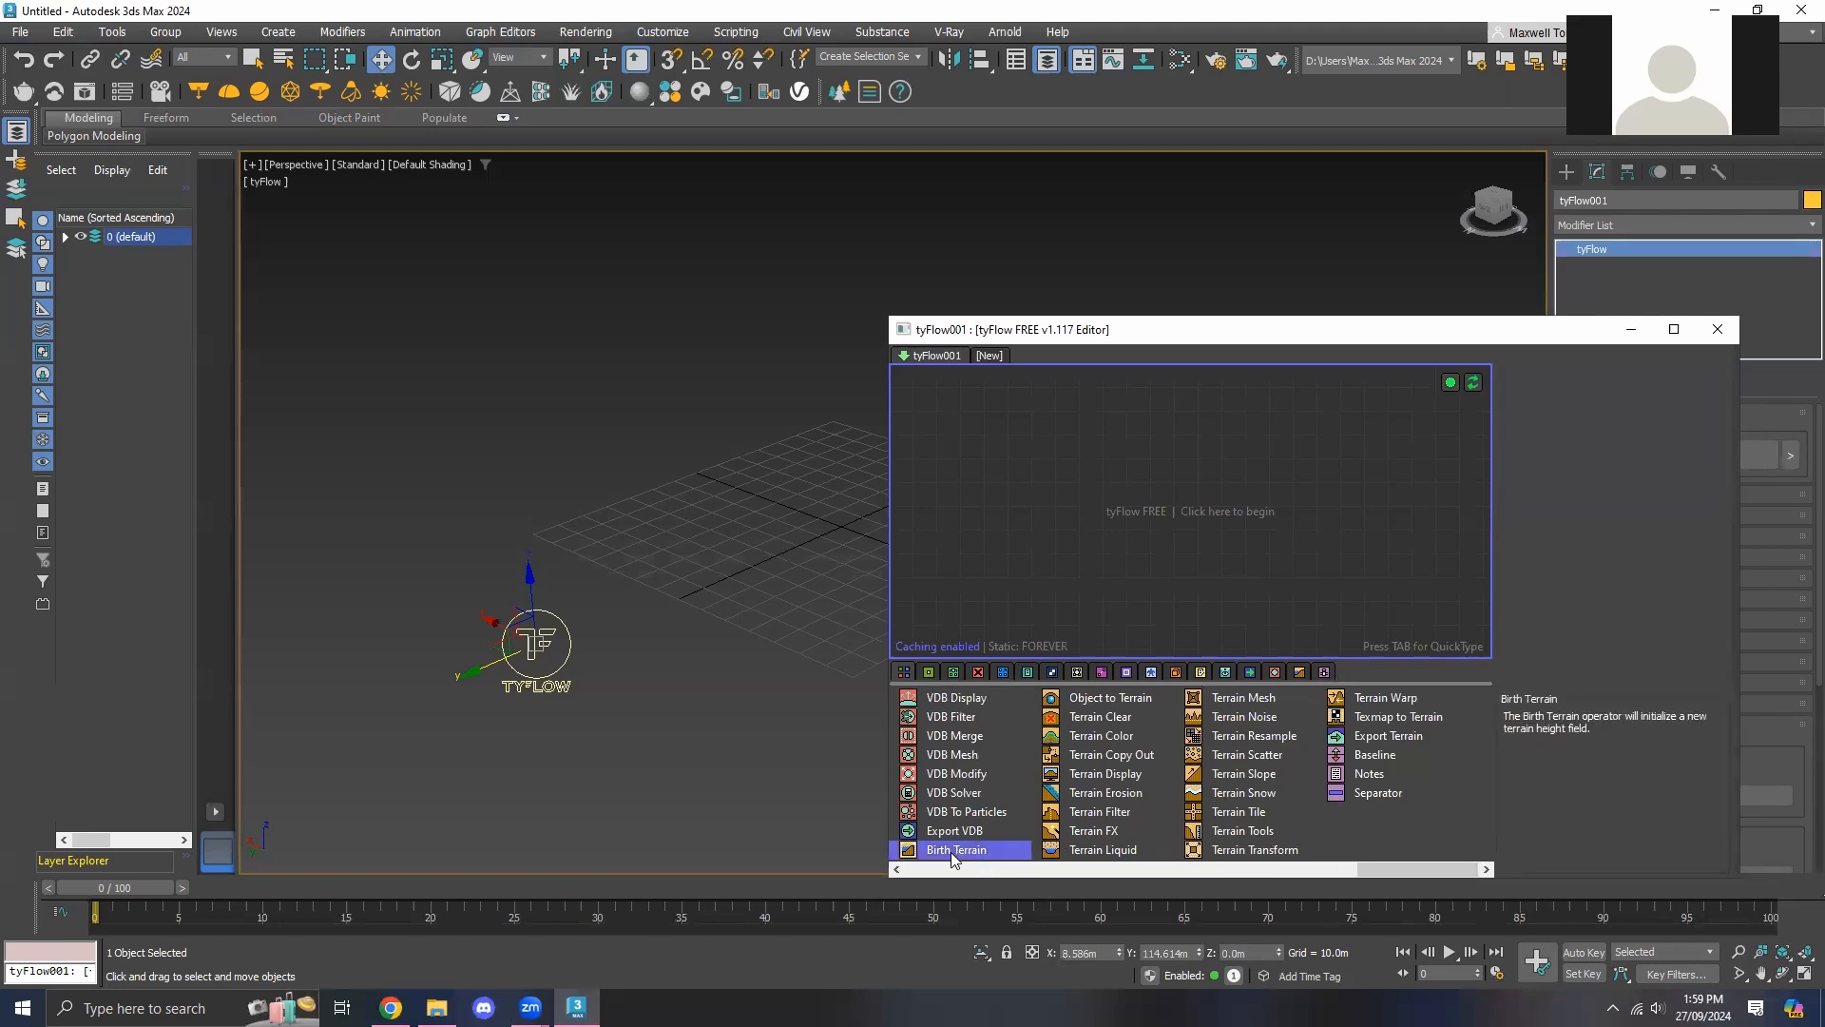
pyautogui.moveTo(951, 852); pyautogui.dragTo(1055, 455)
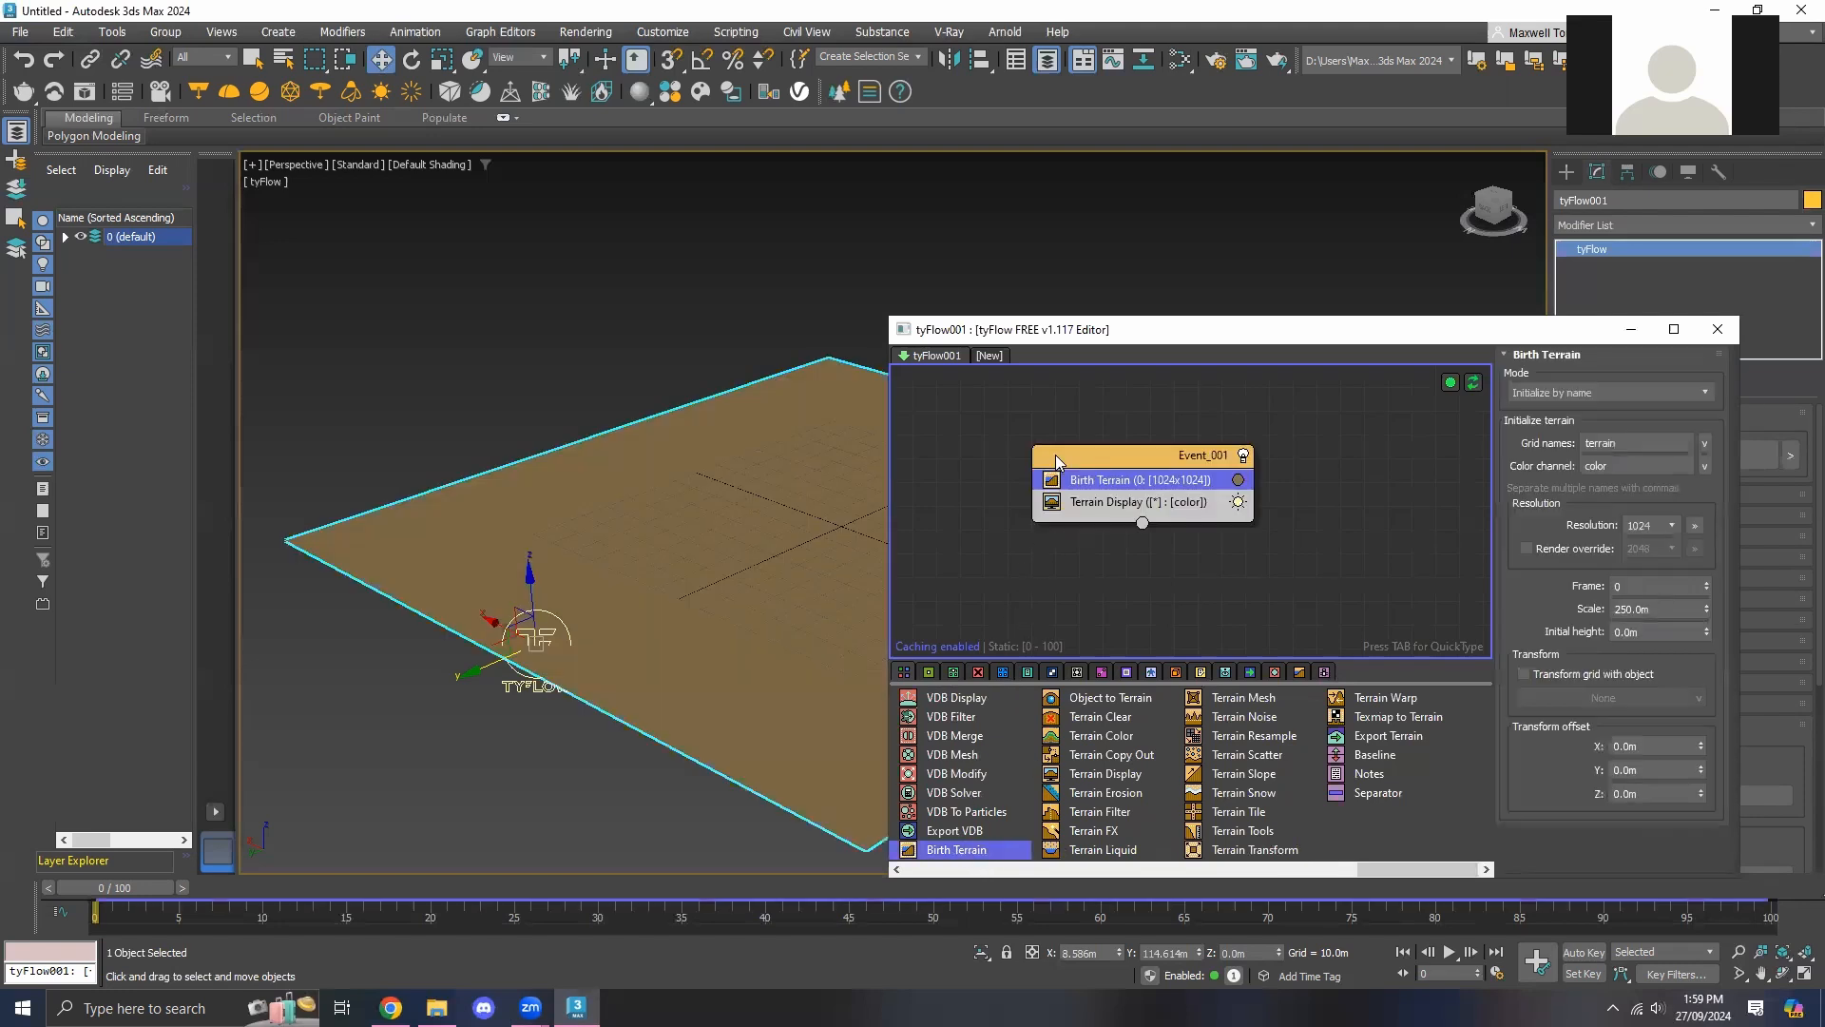
pyautogui.click(1255, 552)
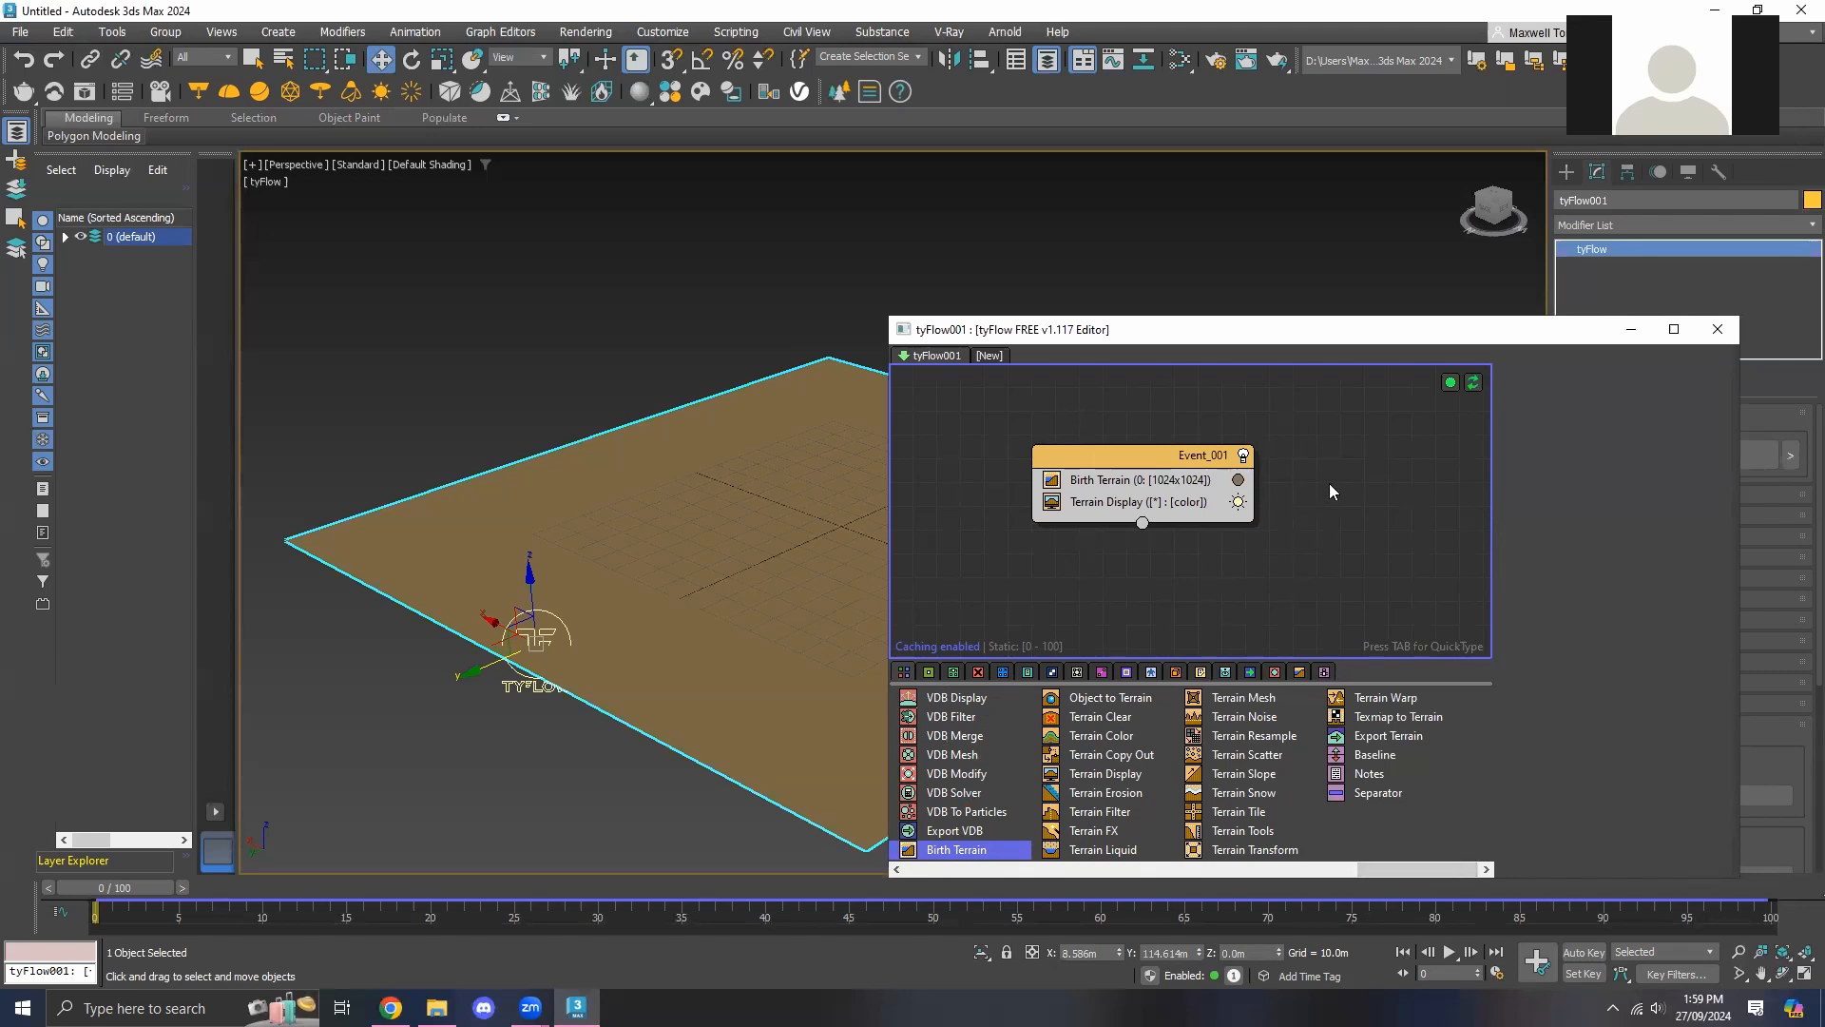
pyautogui.press('Tab')
pyautogui.write('birth terr')
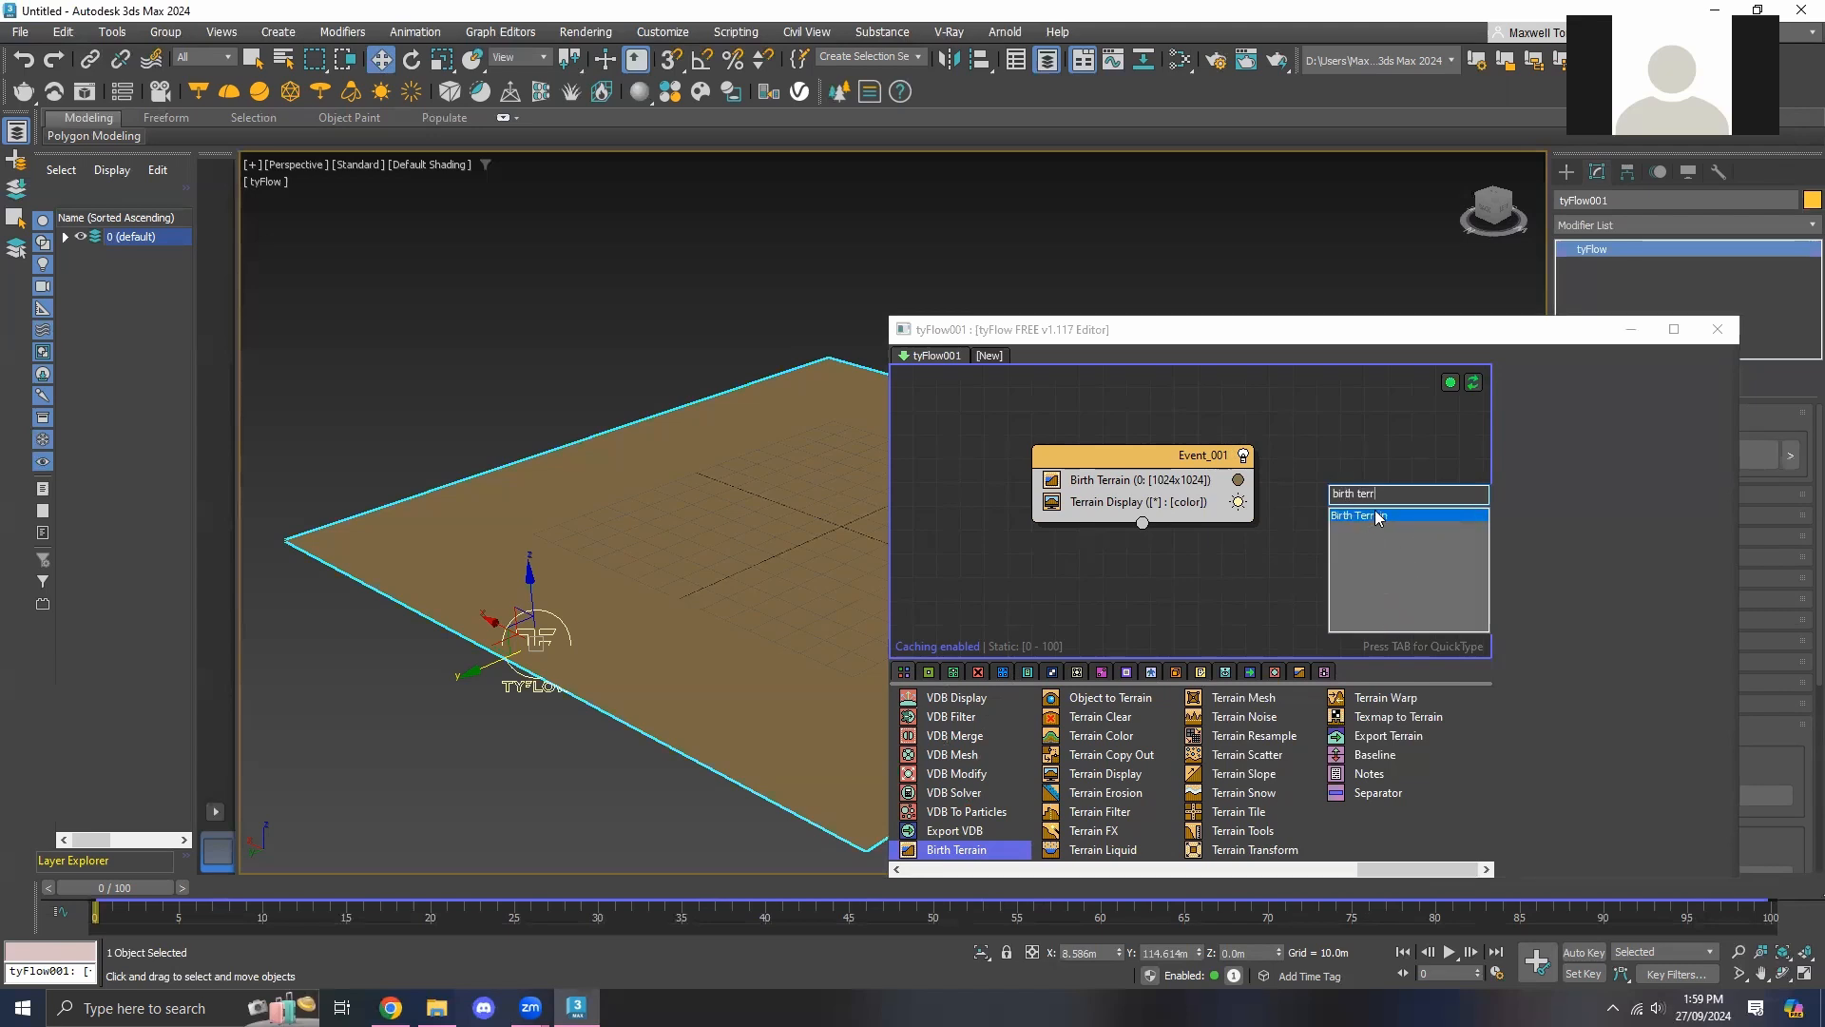
pyautogui.click(1304, 409)
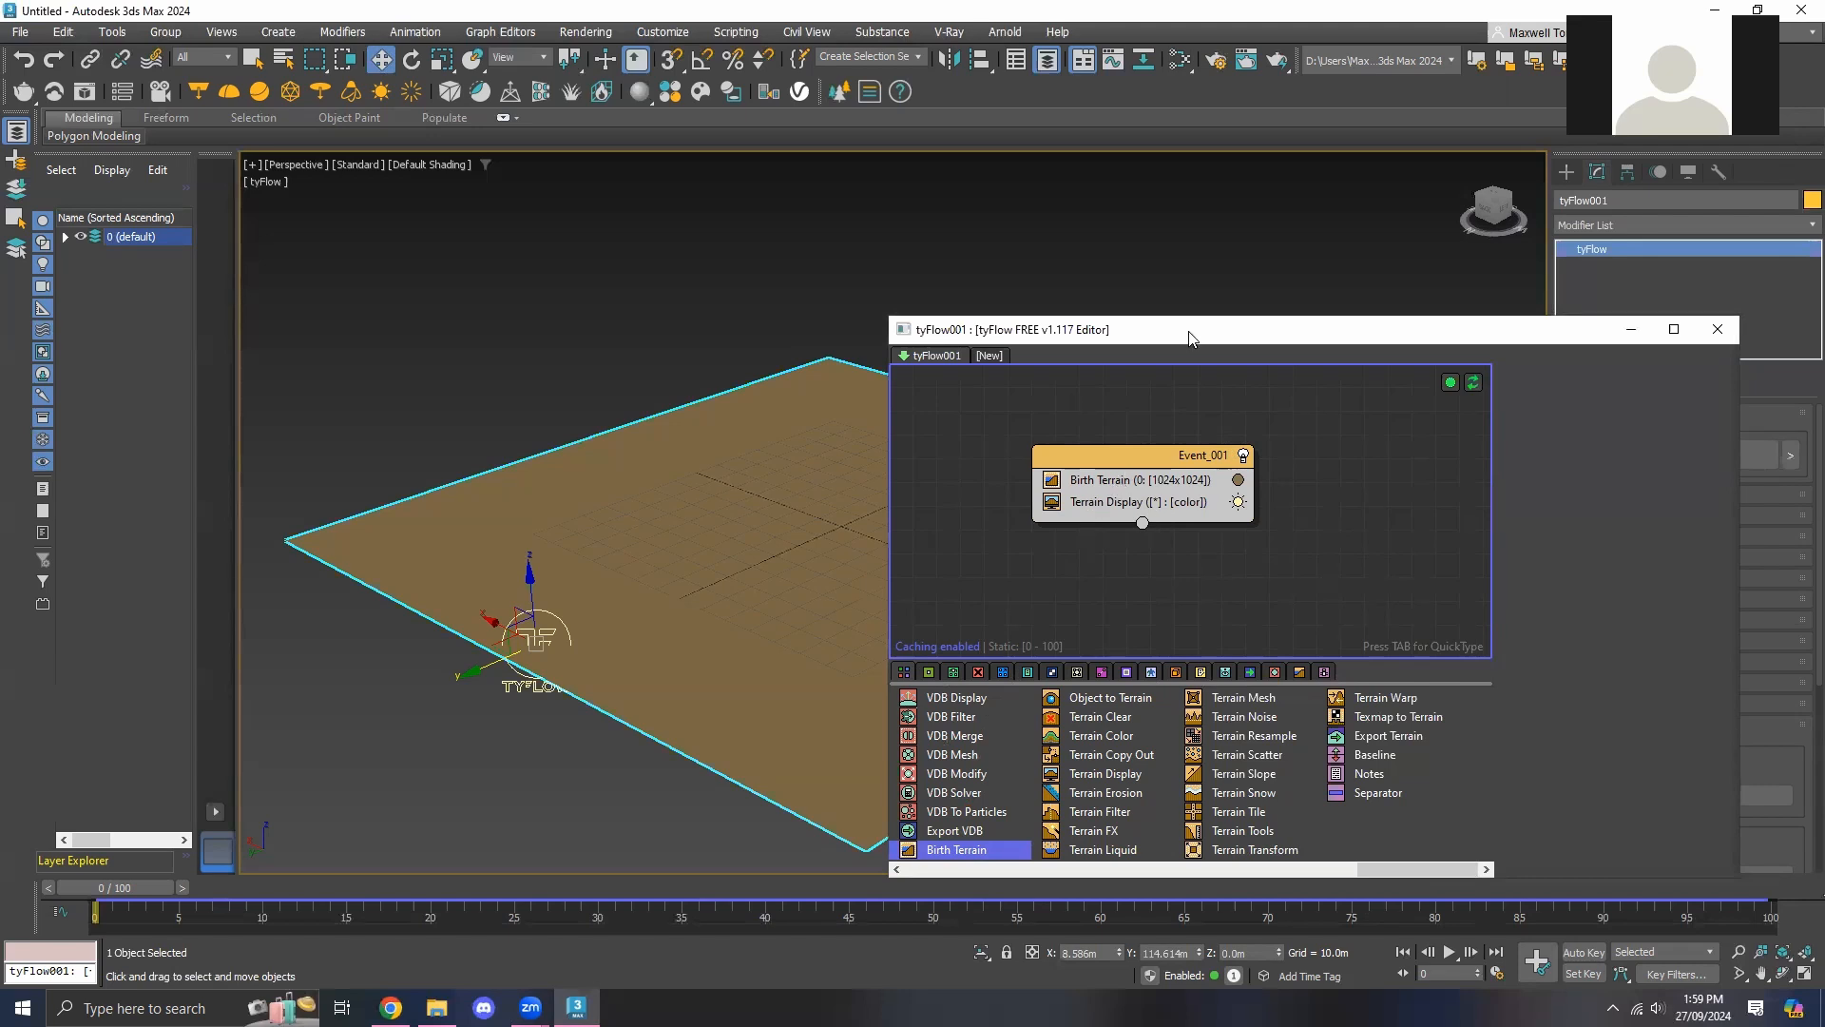
# Move the tyFlow icon off the terrain to about Y 153 m and reposition the editor window beside the terrain
pyautogui.moveTo(1188, 337); pyautogui.dragTo(1388, 276)
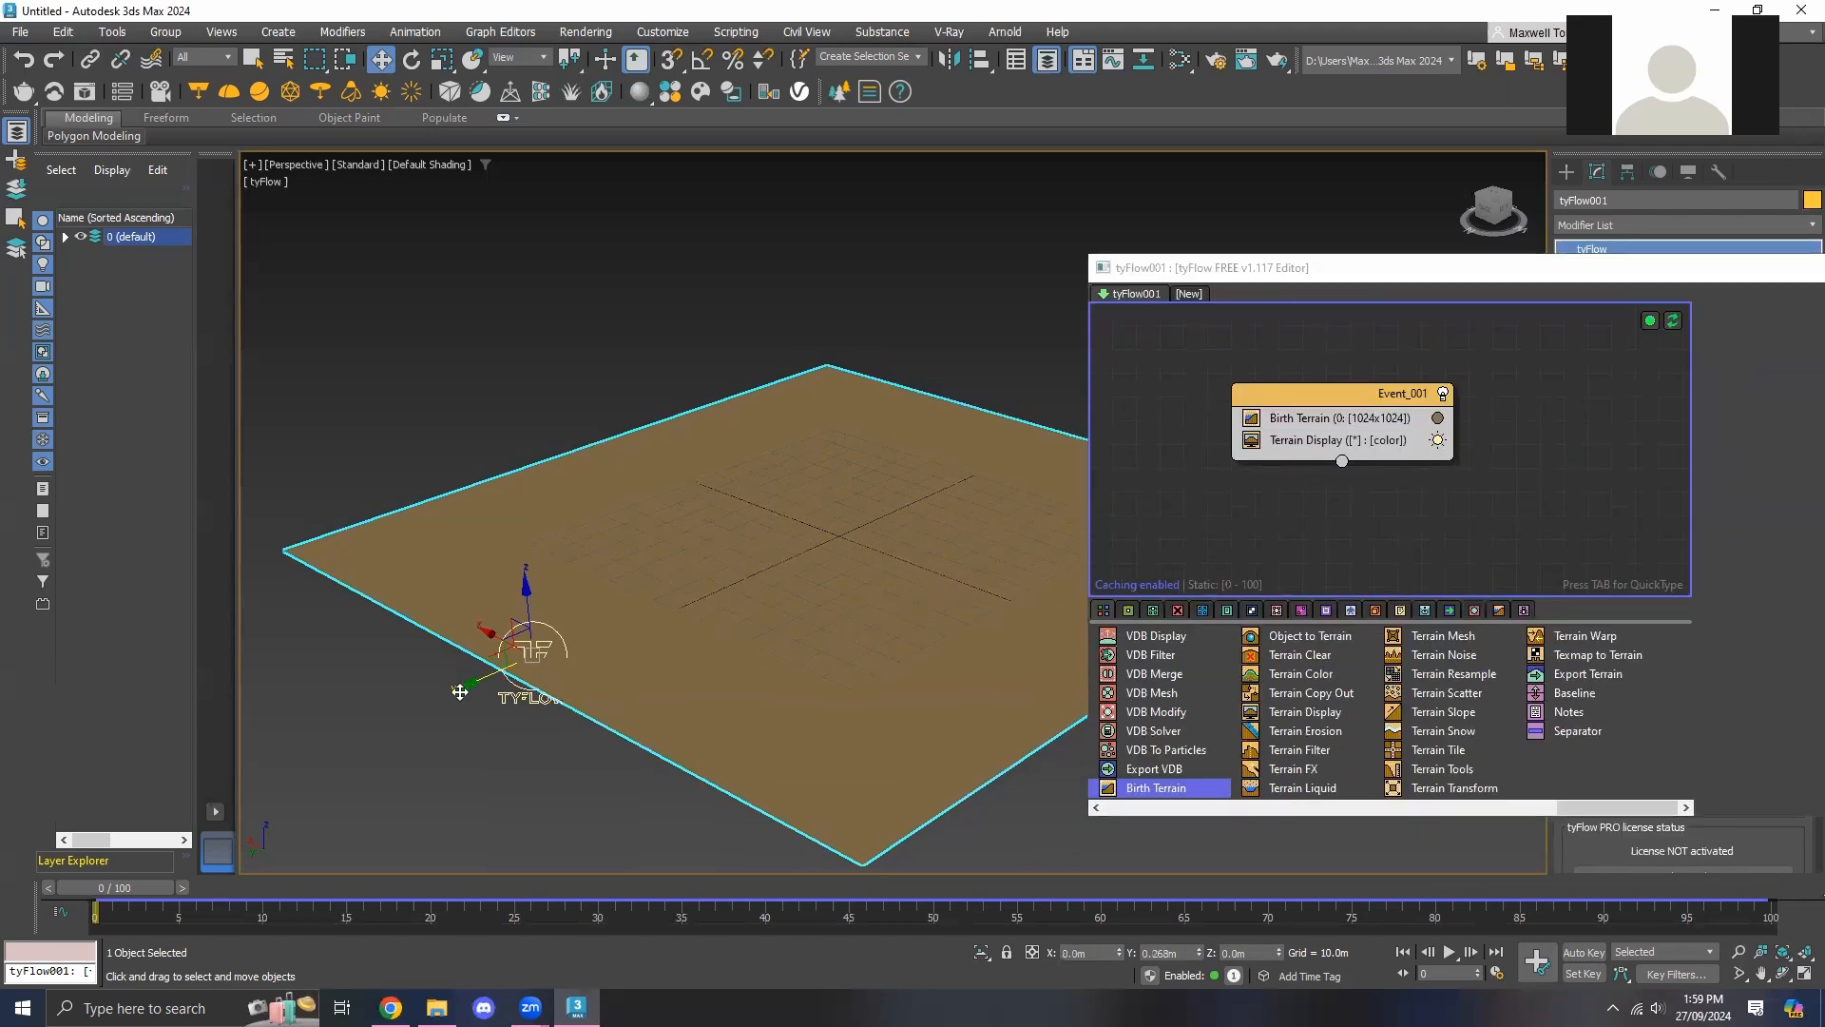
pyautogui.moveTo(460, 691); pyautogui.dragTo(349, 772)
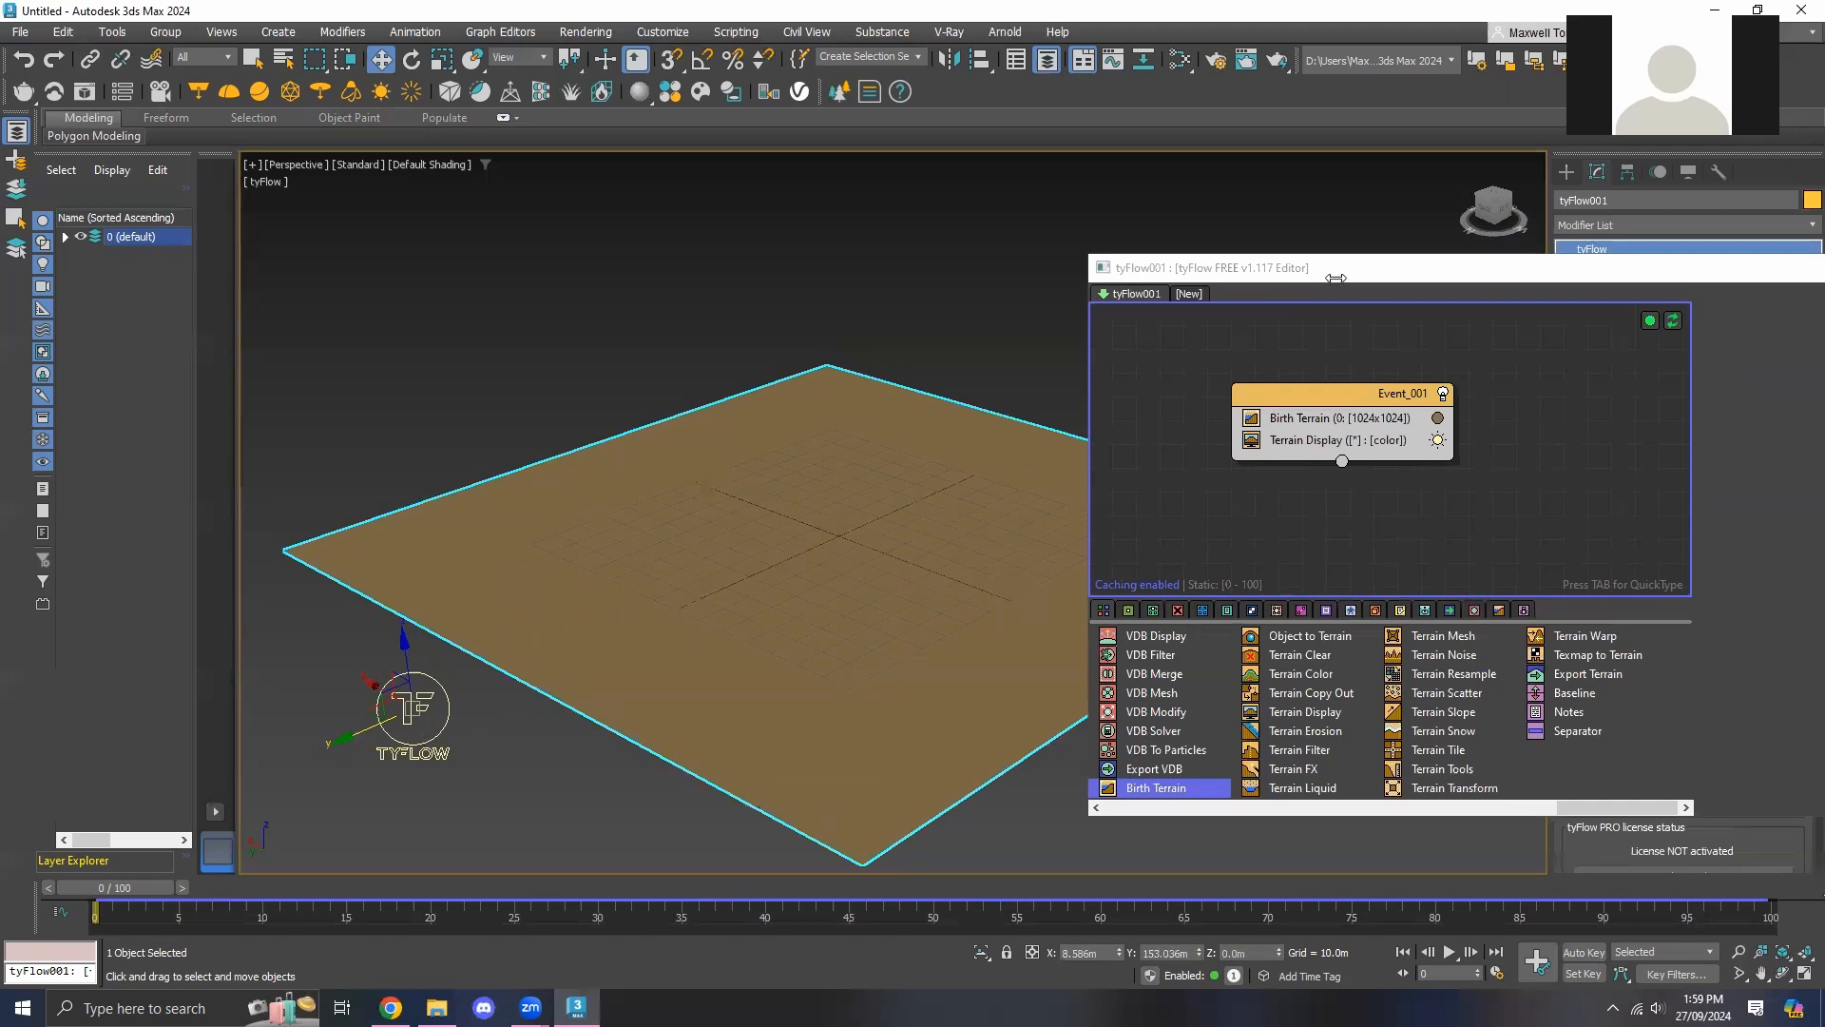
pyautogui.moveTo(1336, 272); pyautogui.dragTo(1285, 266)
pyautogui.moveTo(873, 542); pyautogui.dragTo(750, 556, button='middle')
pyautogui.keyDown('alt'); pyautogui.moveTo(926, 555); pyautogui.dragTo(827, 562, button='middle'); pyautogui.keyUp('alt')
pyautogui.moveTo(1385, 274); pyautogui.dragTo(1300, 284)
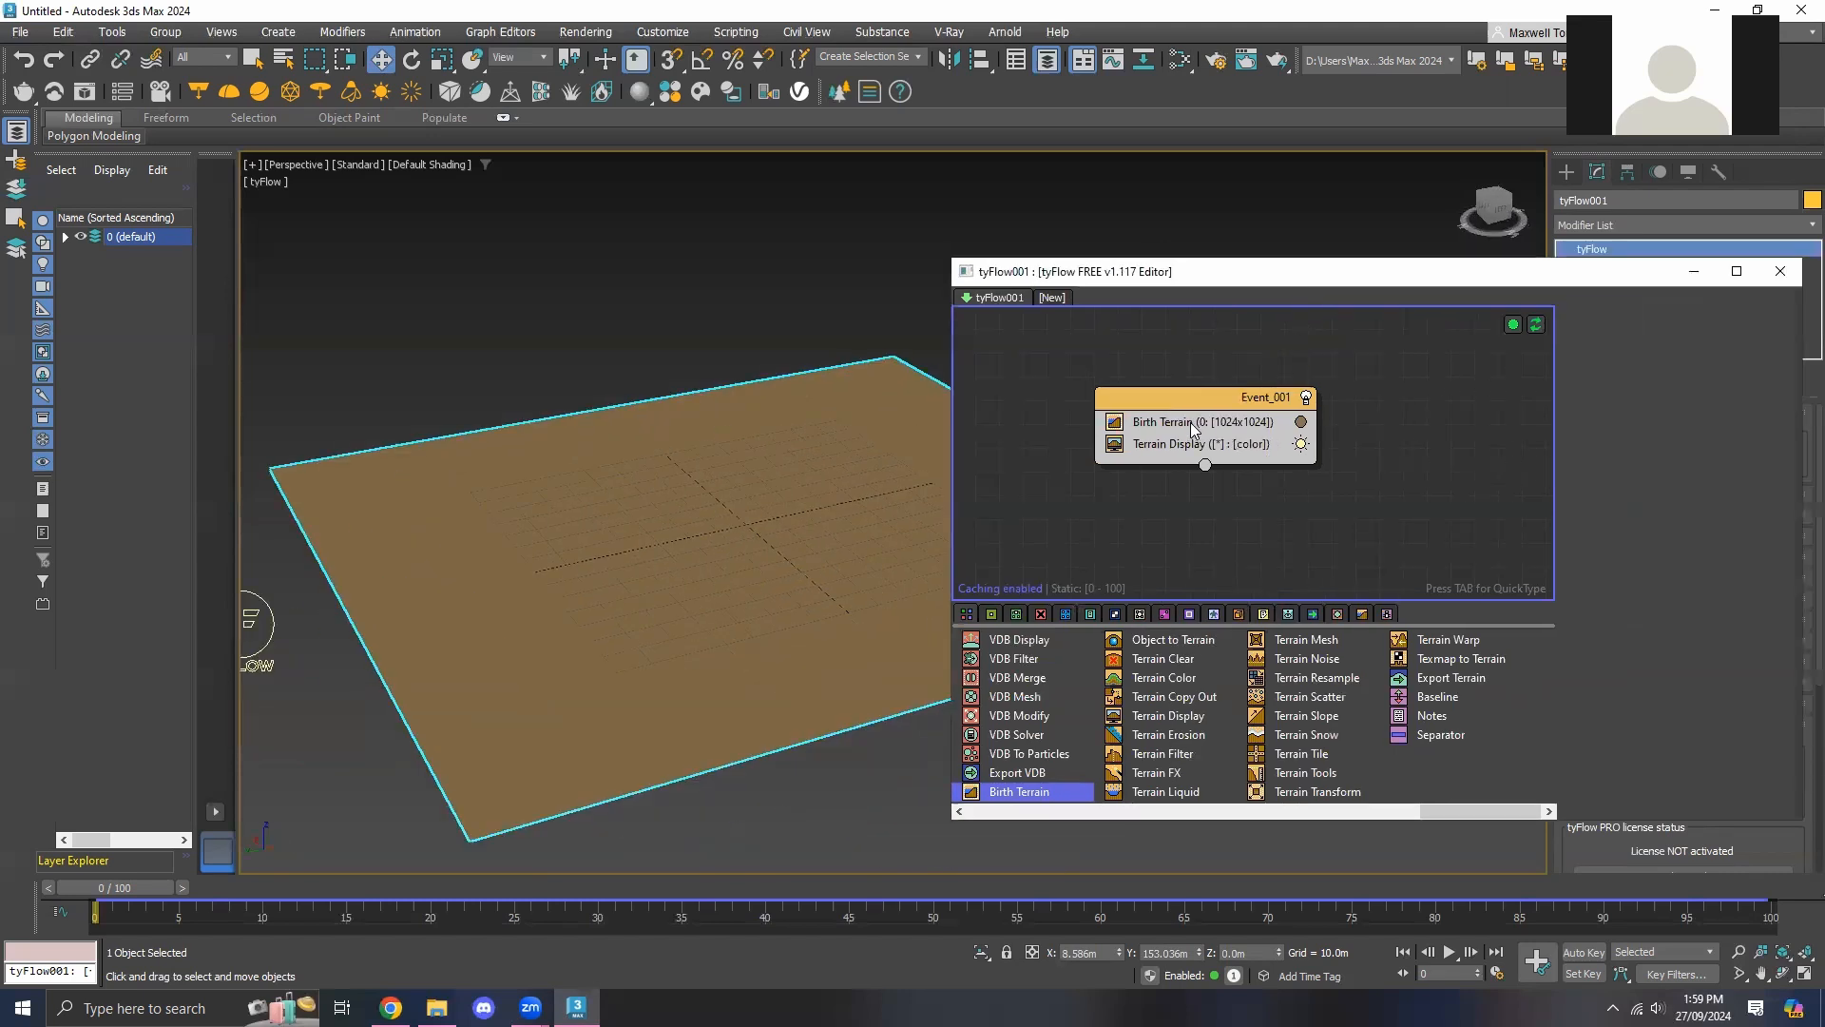
# Set the Birth Terrain operator's scale to 200 m
pyautogui.click(1190, 422)
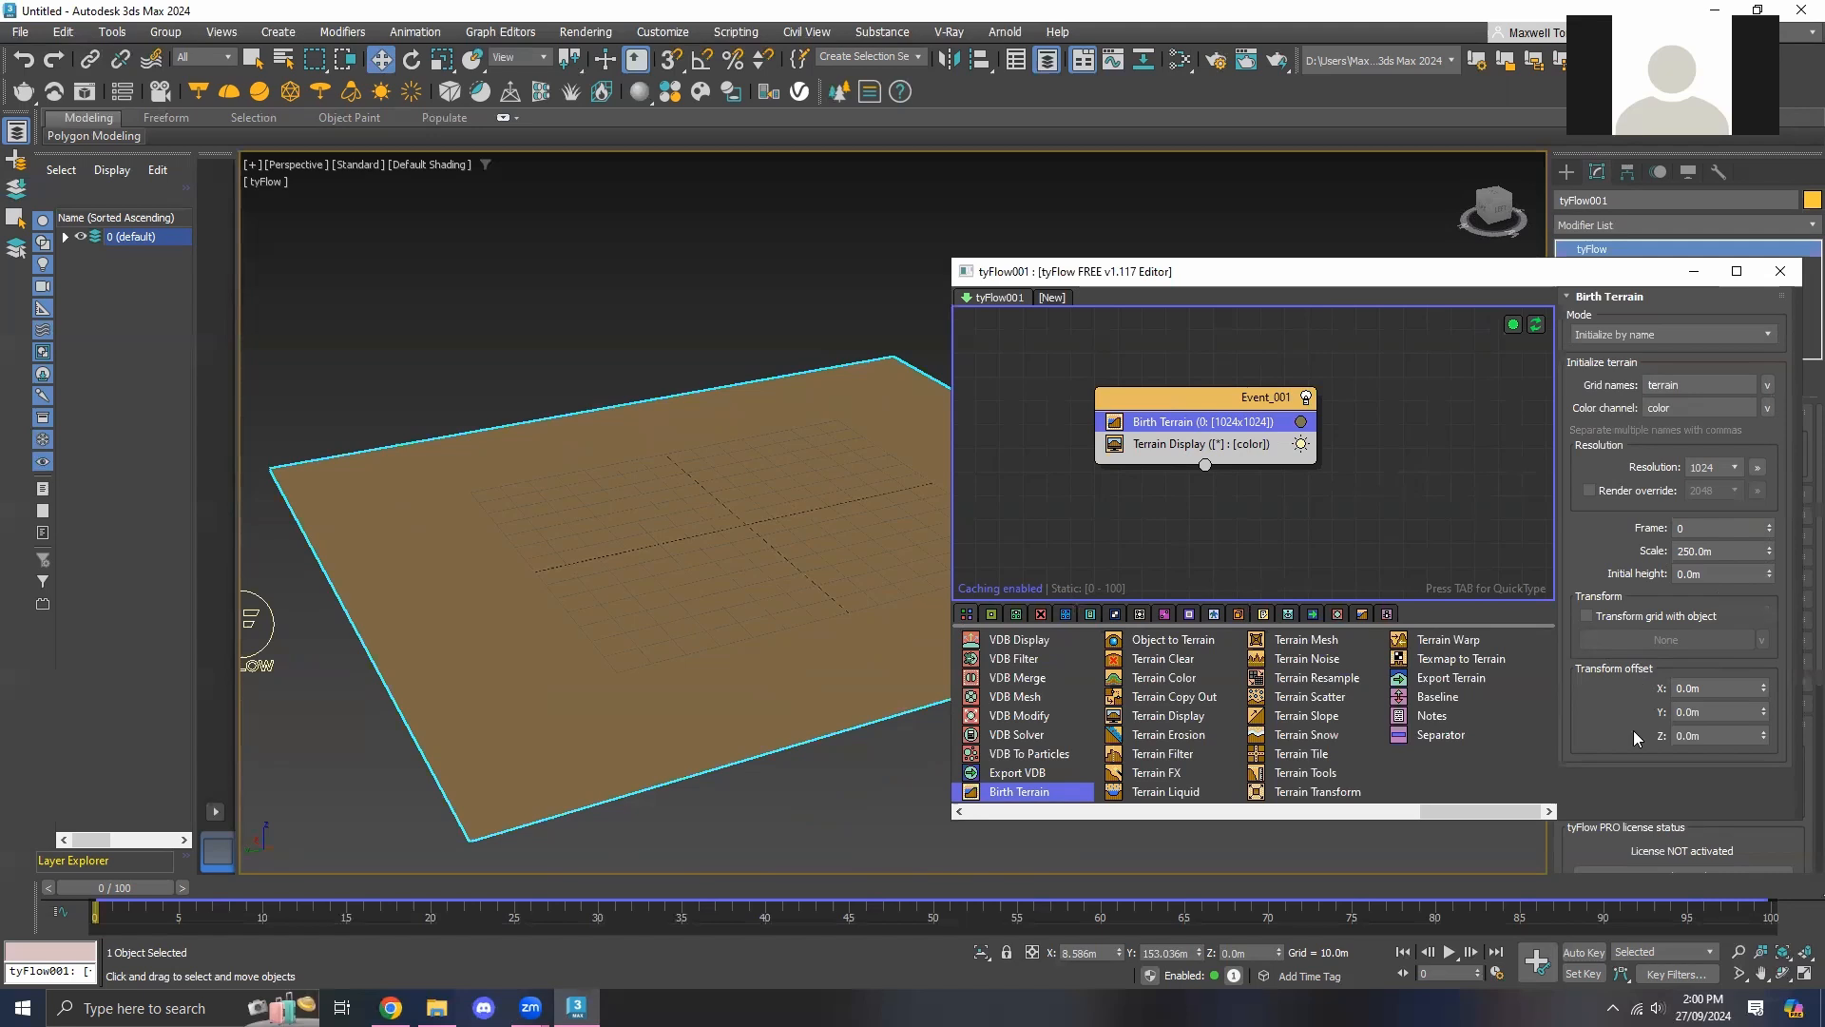
pyautogui.press('BackSpace')
pyautogui.write('0')
pyautogui.press('Return')
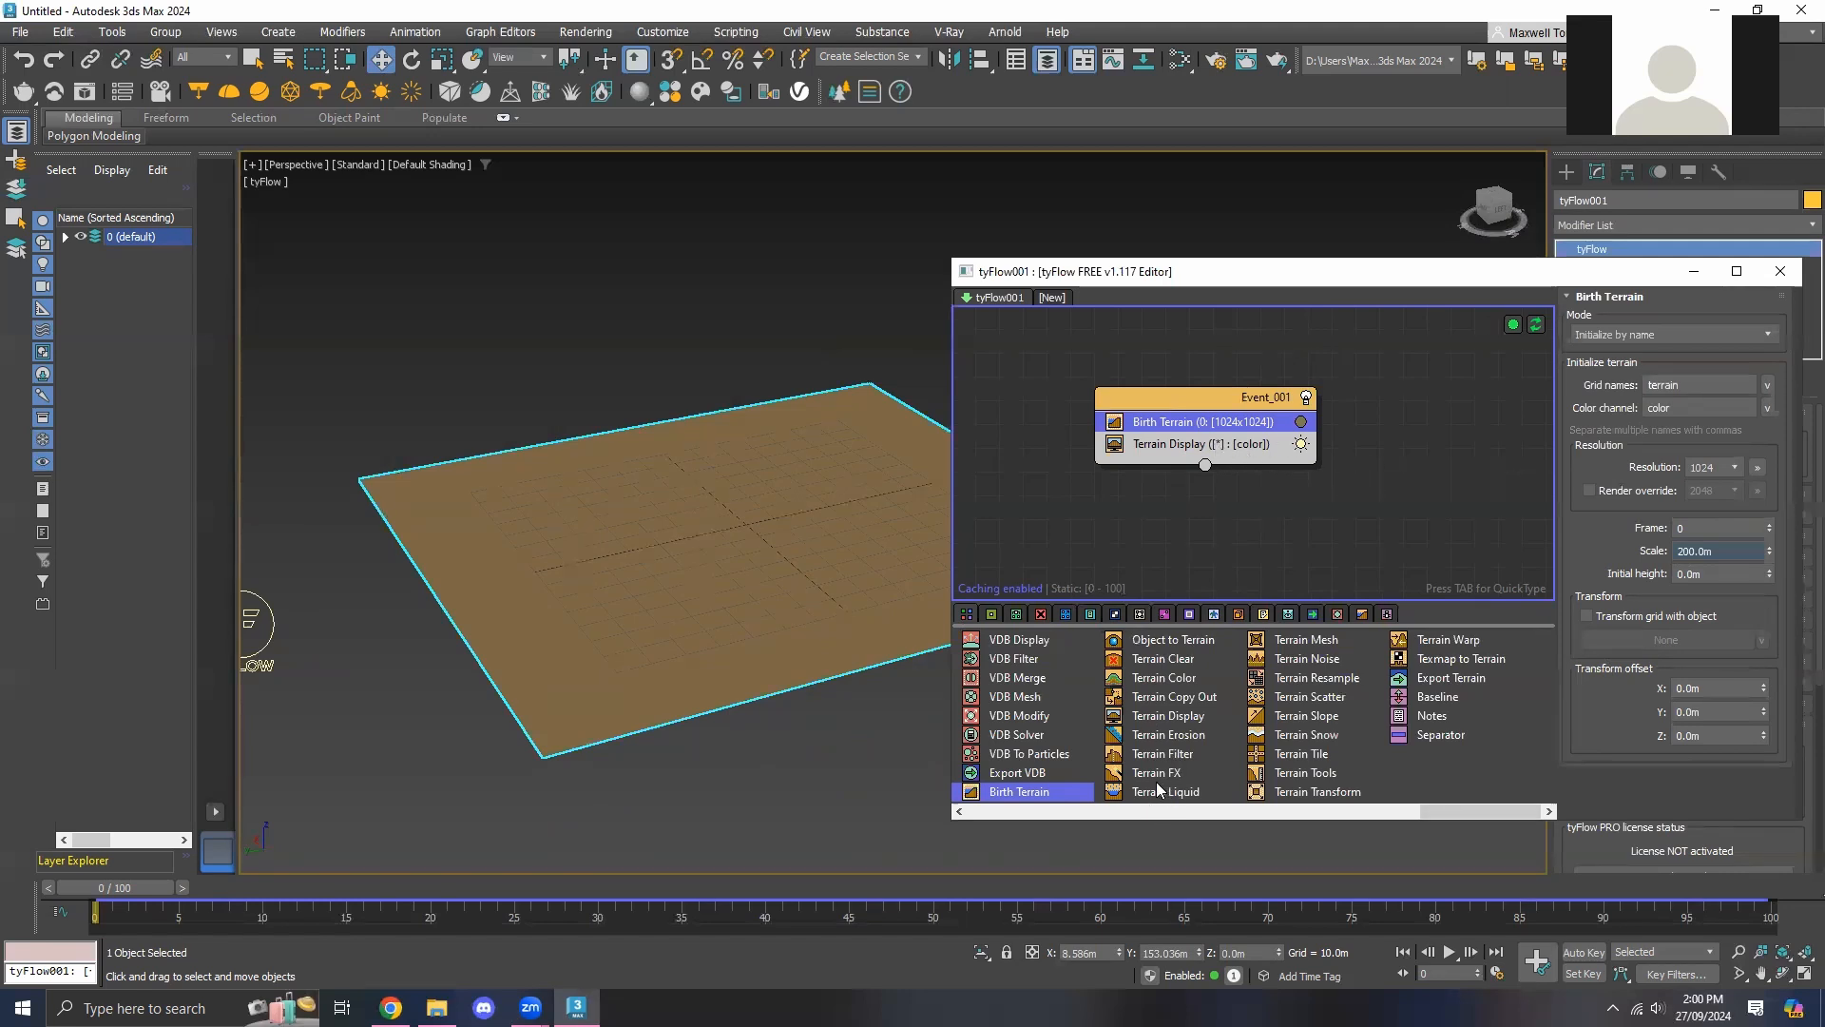
# Add a Terrain Noise operator to the event between Birth Terrain and Terrain Display
pyautogui.click(1283, 662)
pyautogui.moveTo(1283, 661); pyautogui.dragTo(1176, 447)
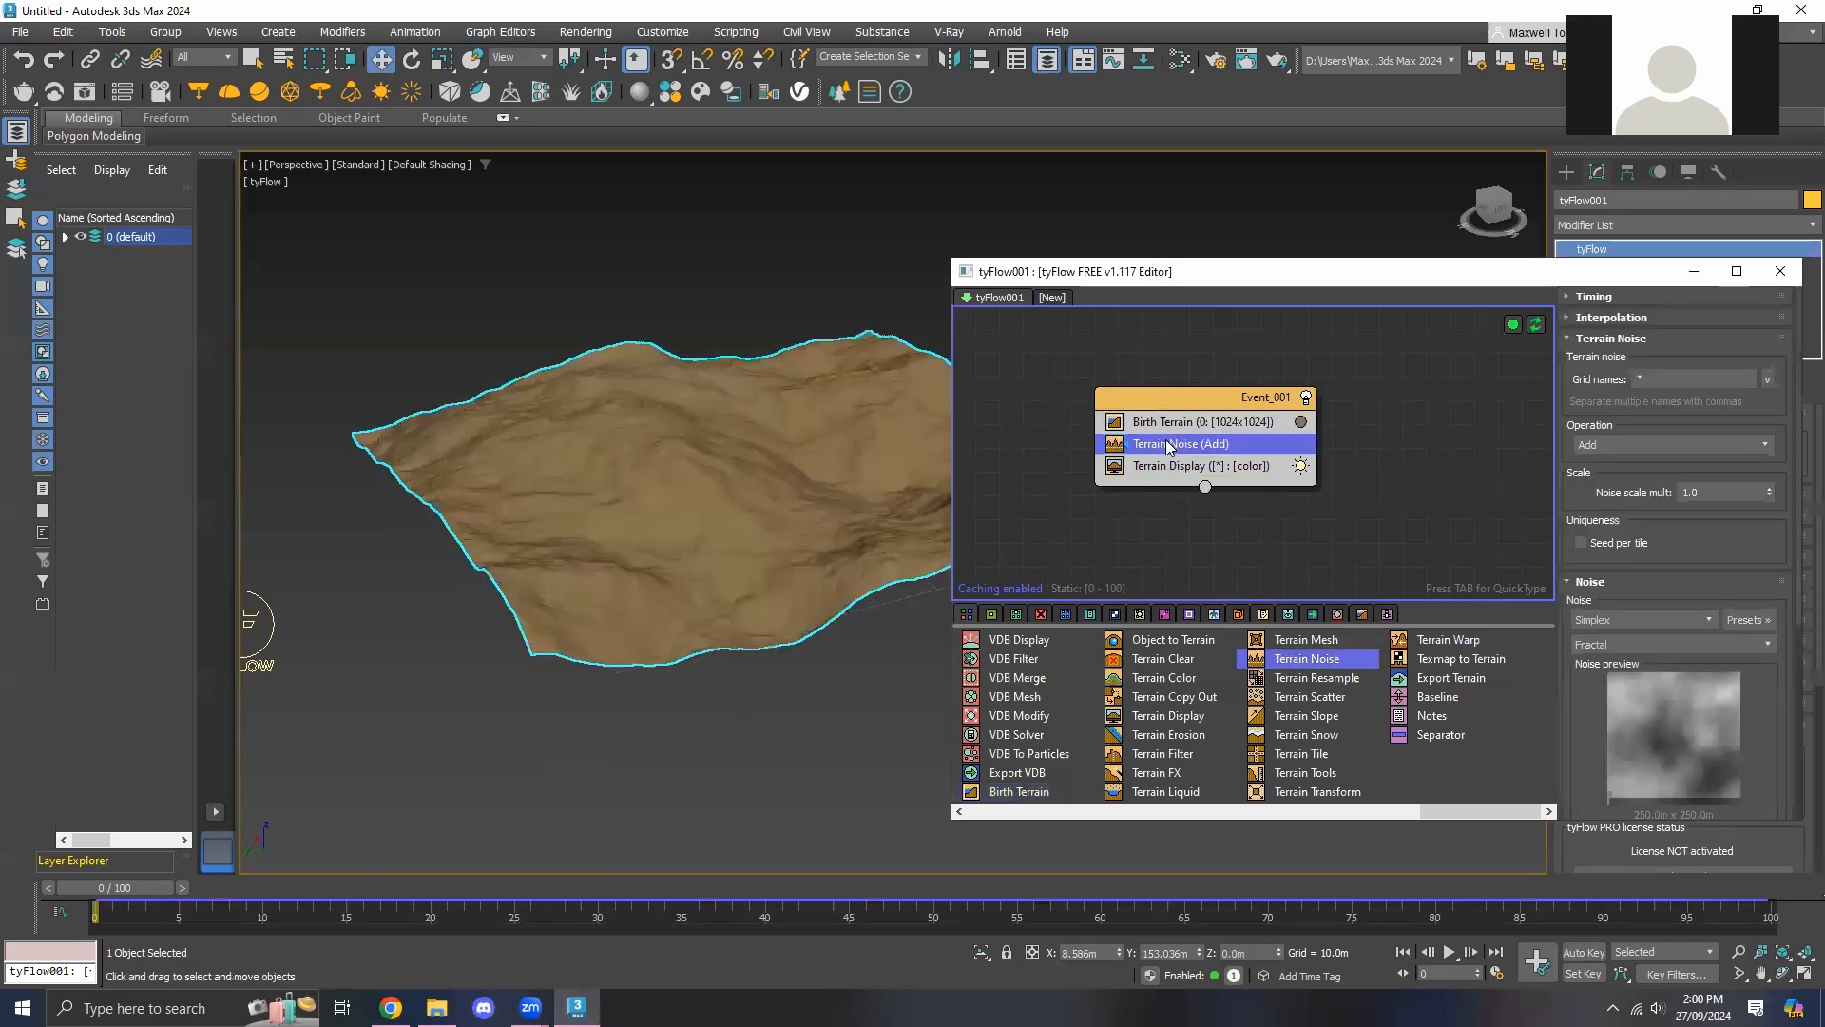
pyautogui.keyDown('alt'); pyautogui.moveTo(864, 538); pyautogui.dragTo(742, 560, button='middle'); pyautogui.keyUp('alt')
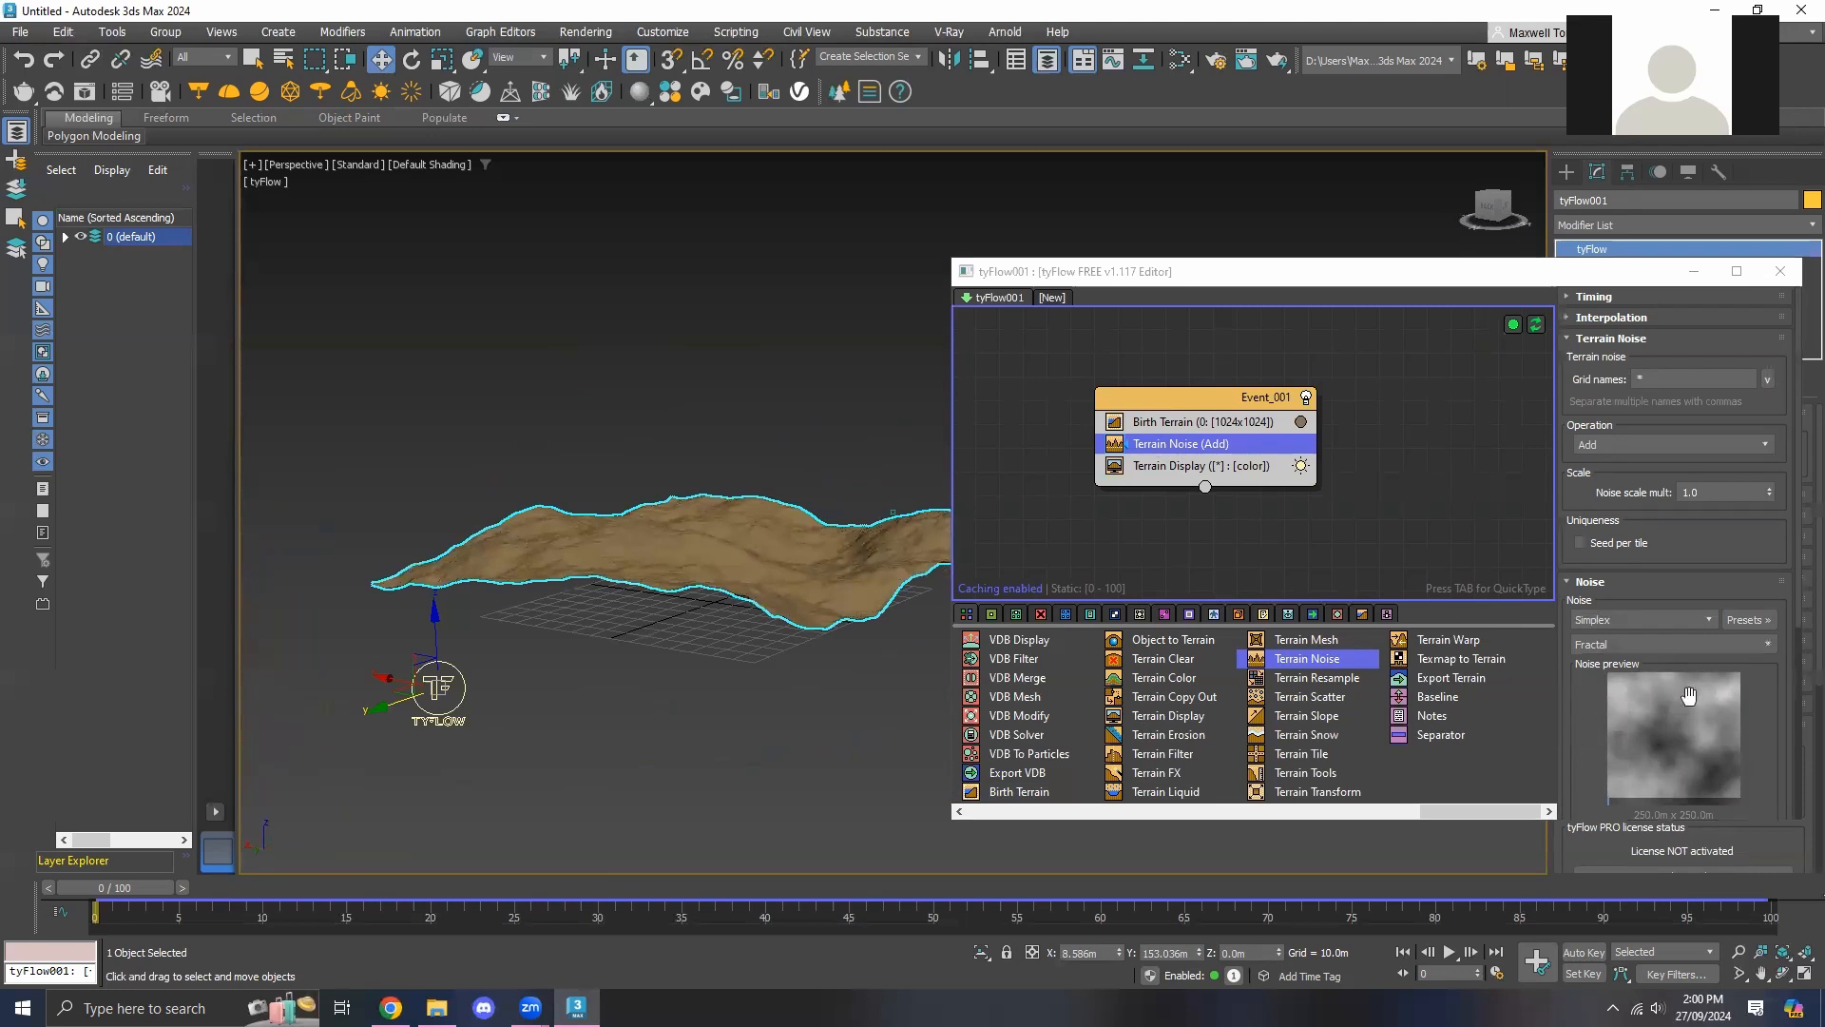
# Set the terrain noise to Cellular with the Ridged fractal type and the Hybrid distance function
pyautogui.scroll(-1, 1647, 713)
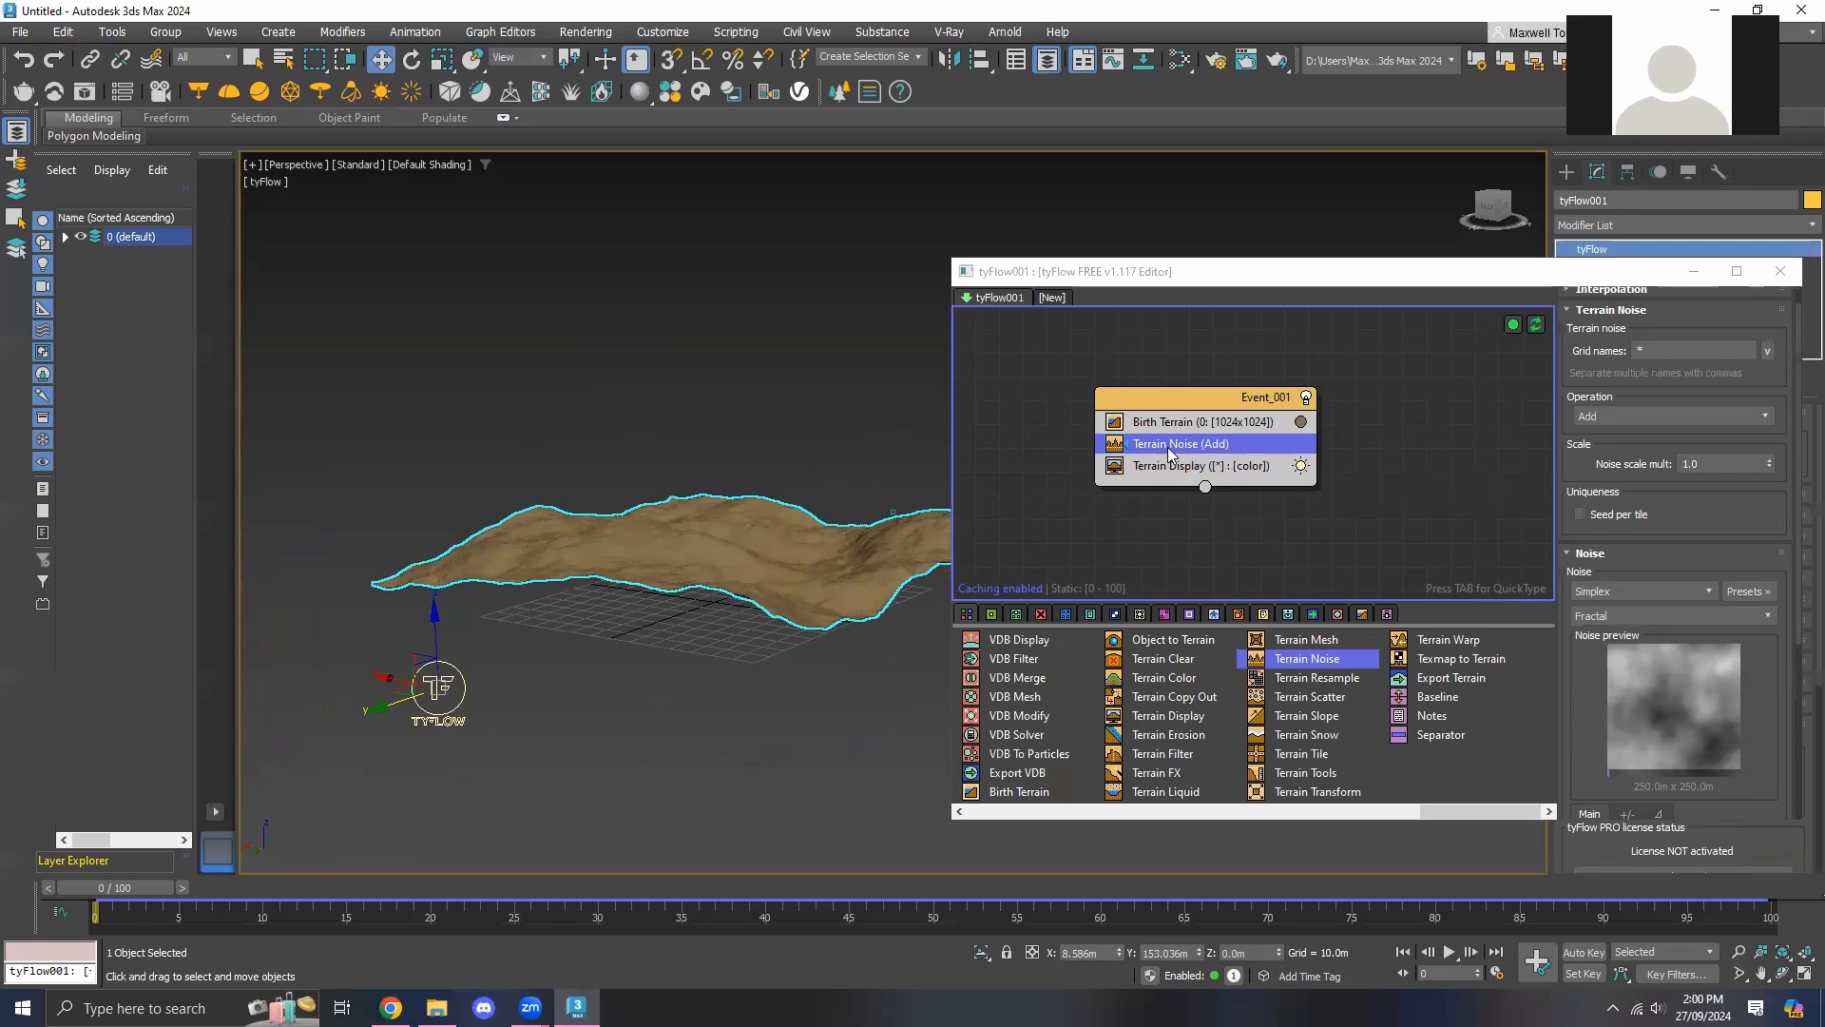
pyautogui.click(1696, 589)
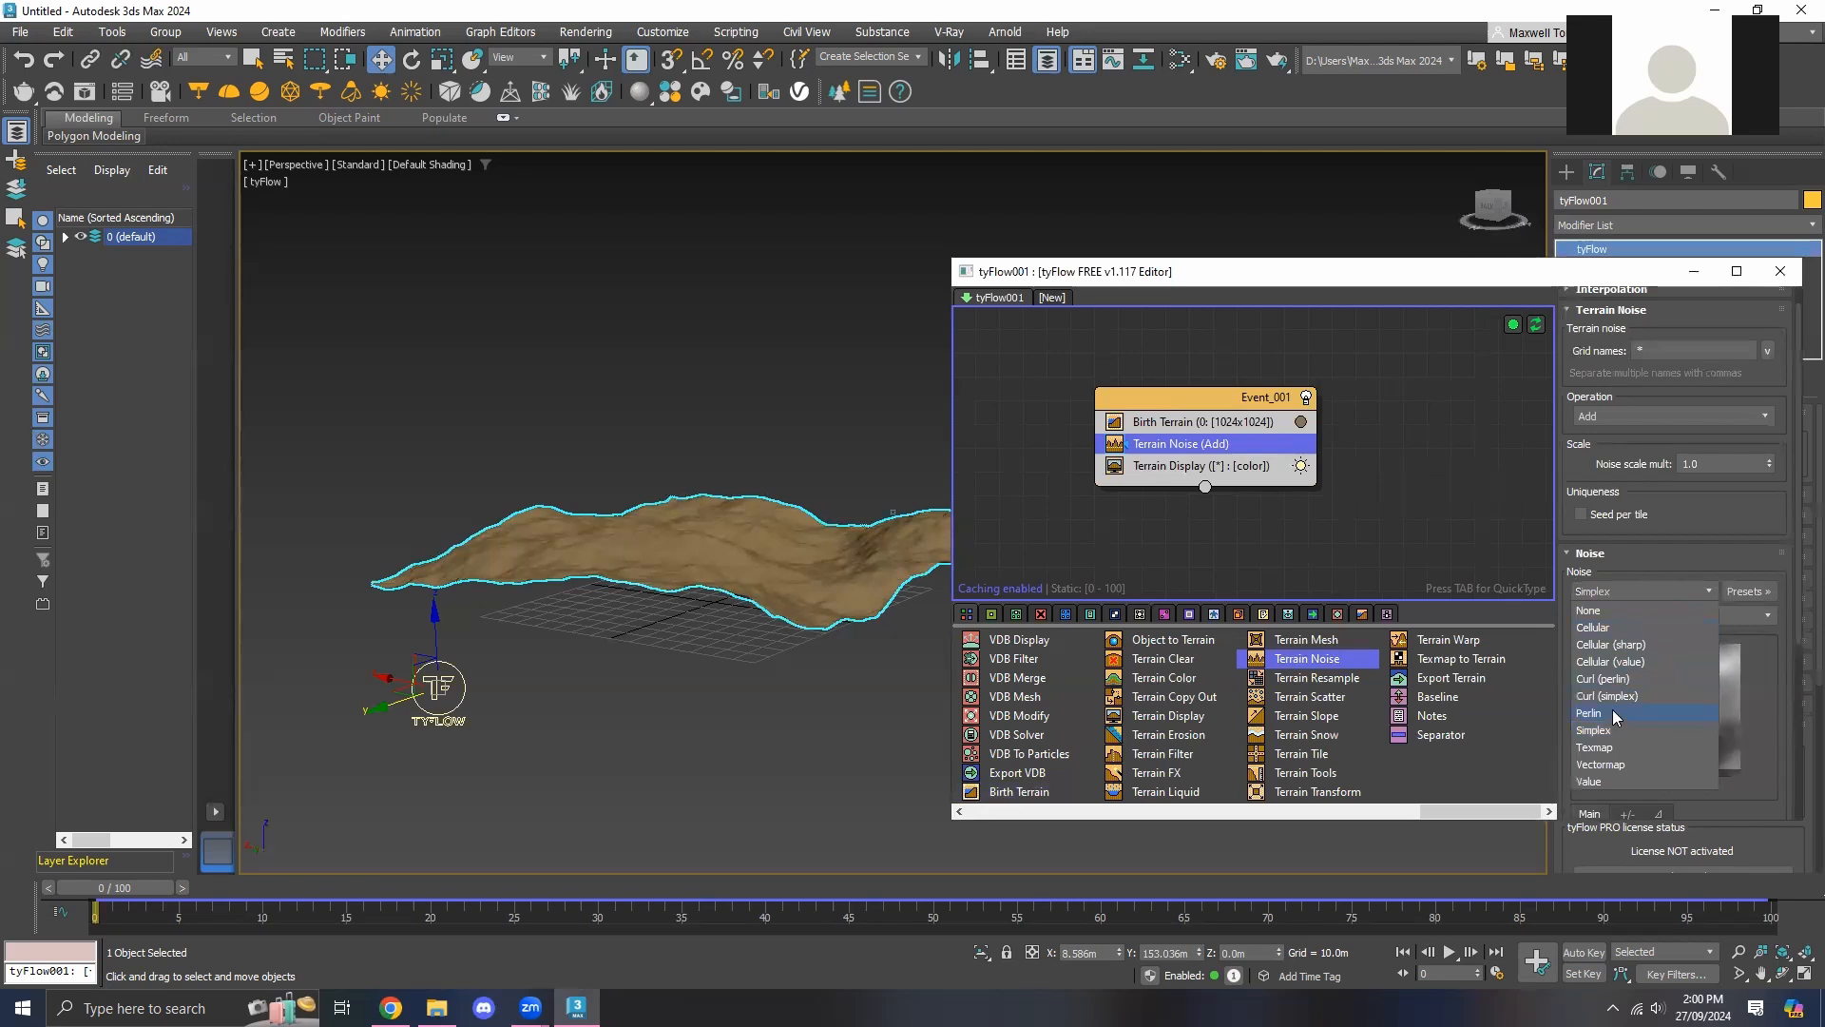
pyautogui.click(1616, 626)
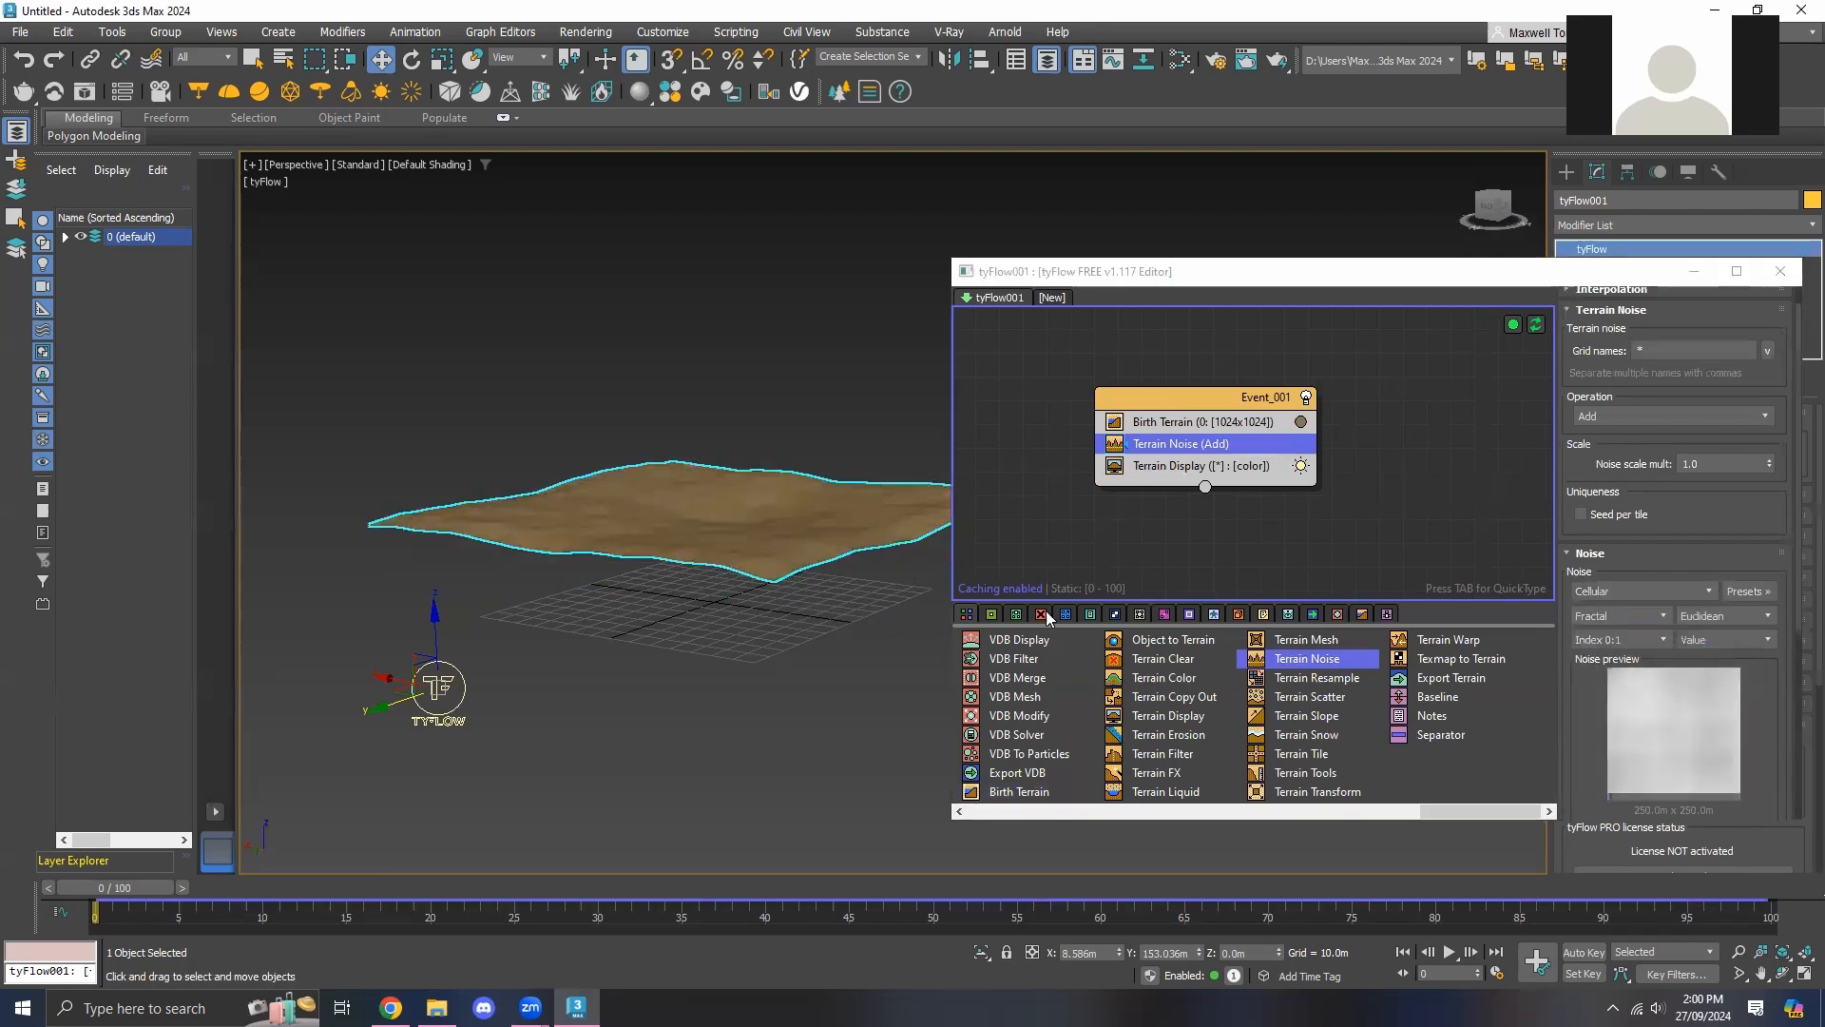
pyautogui.click(1643, 618)
pyautogui.click(1632, 656)
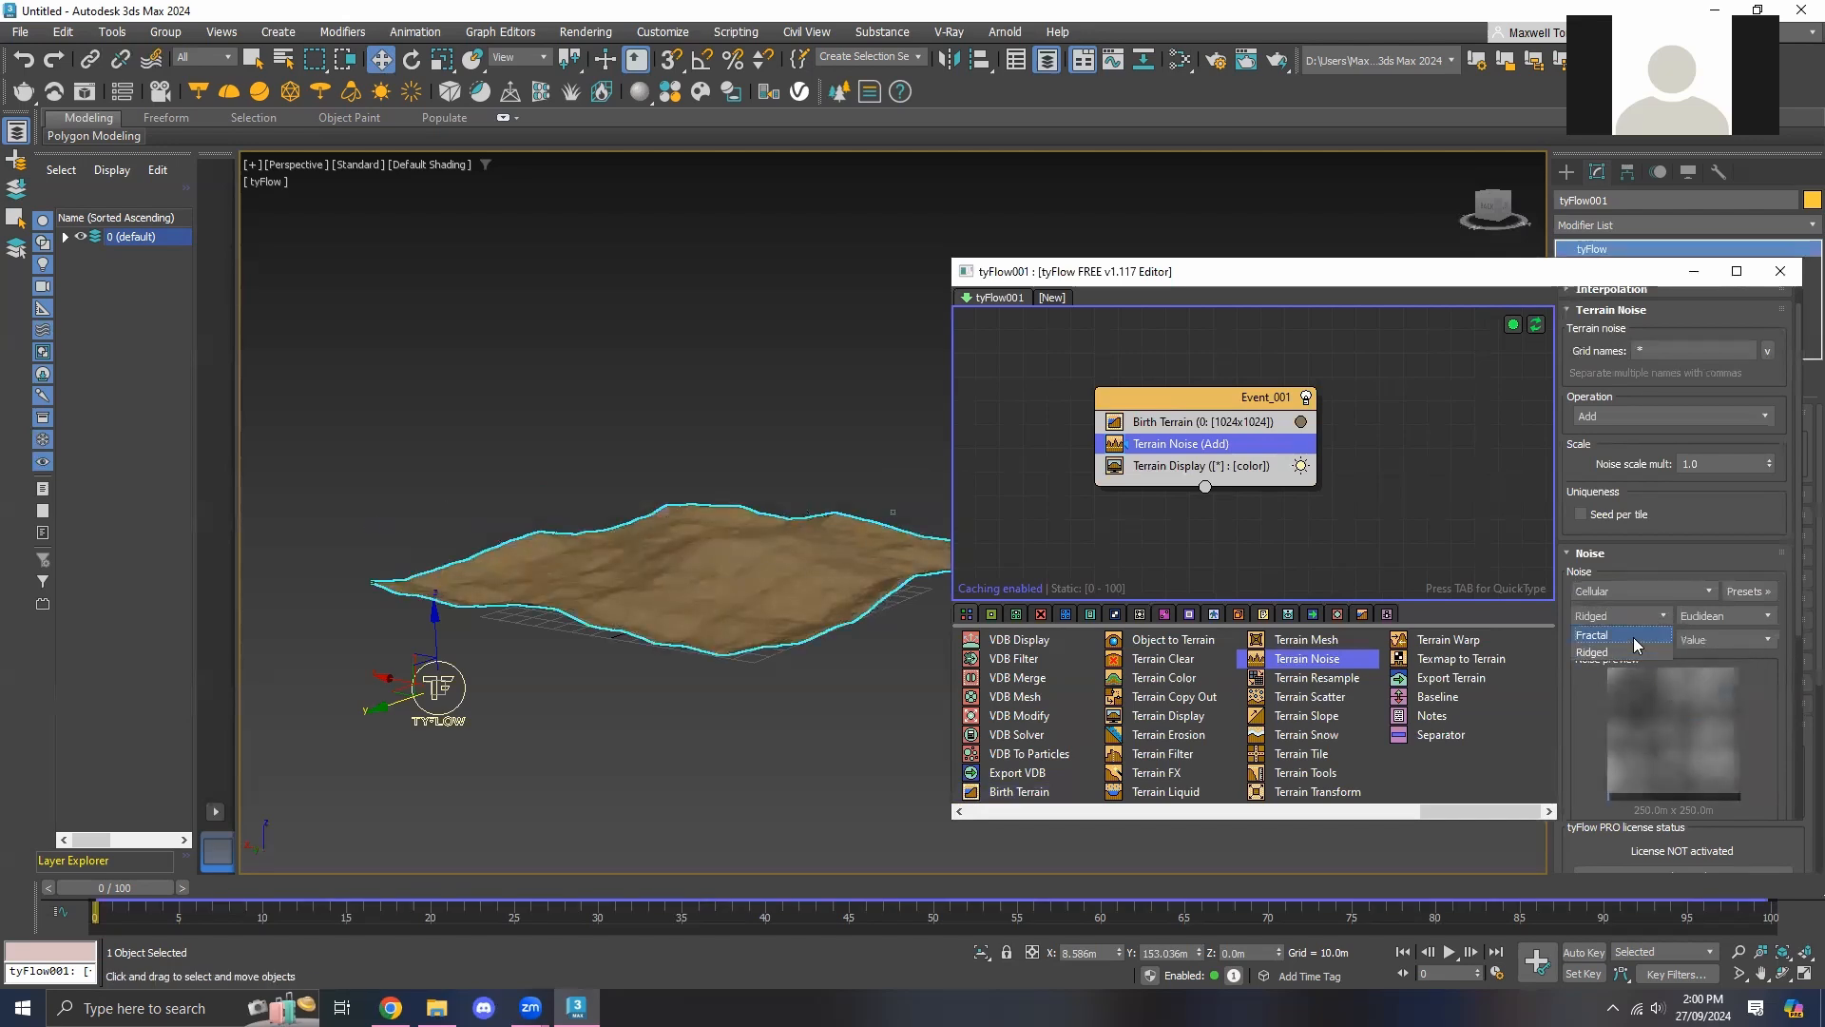
pyautogui.click(1716, 616)
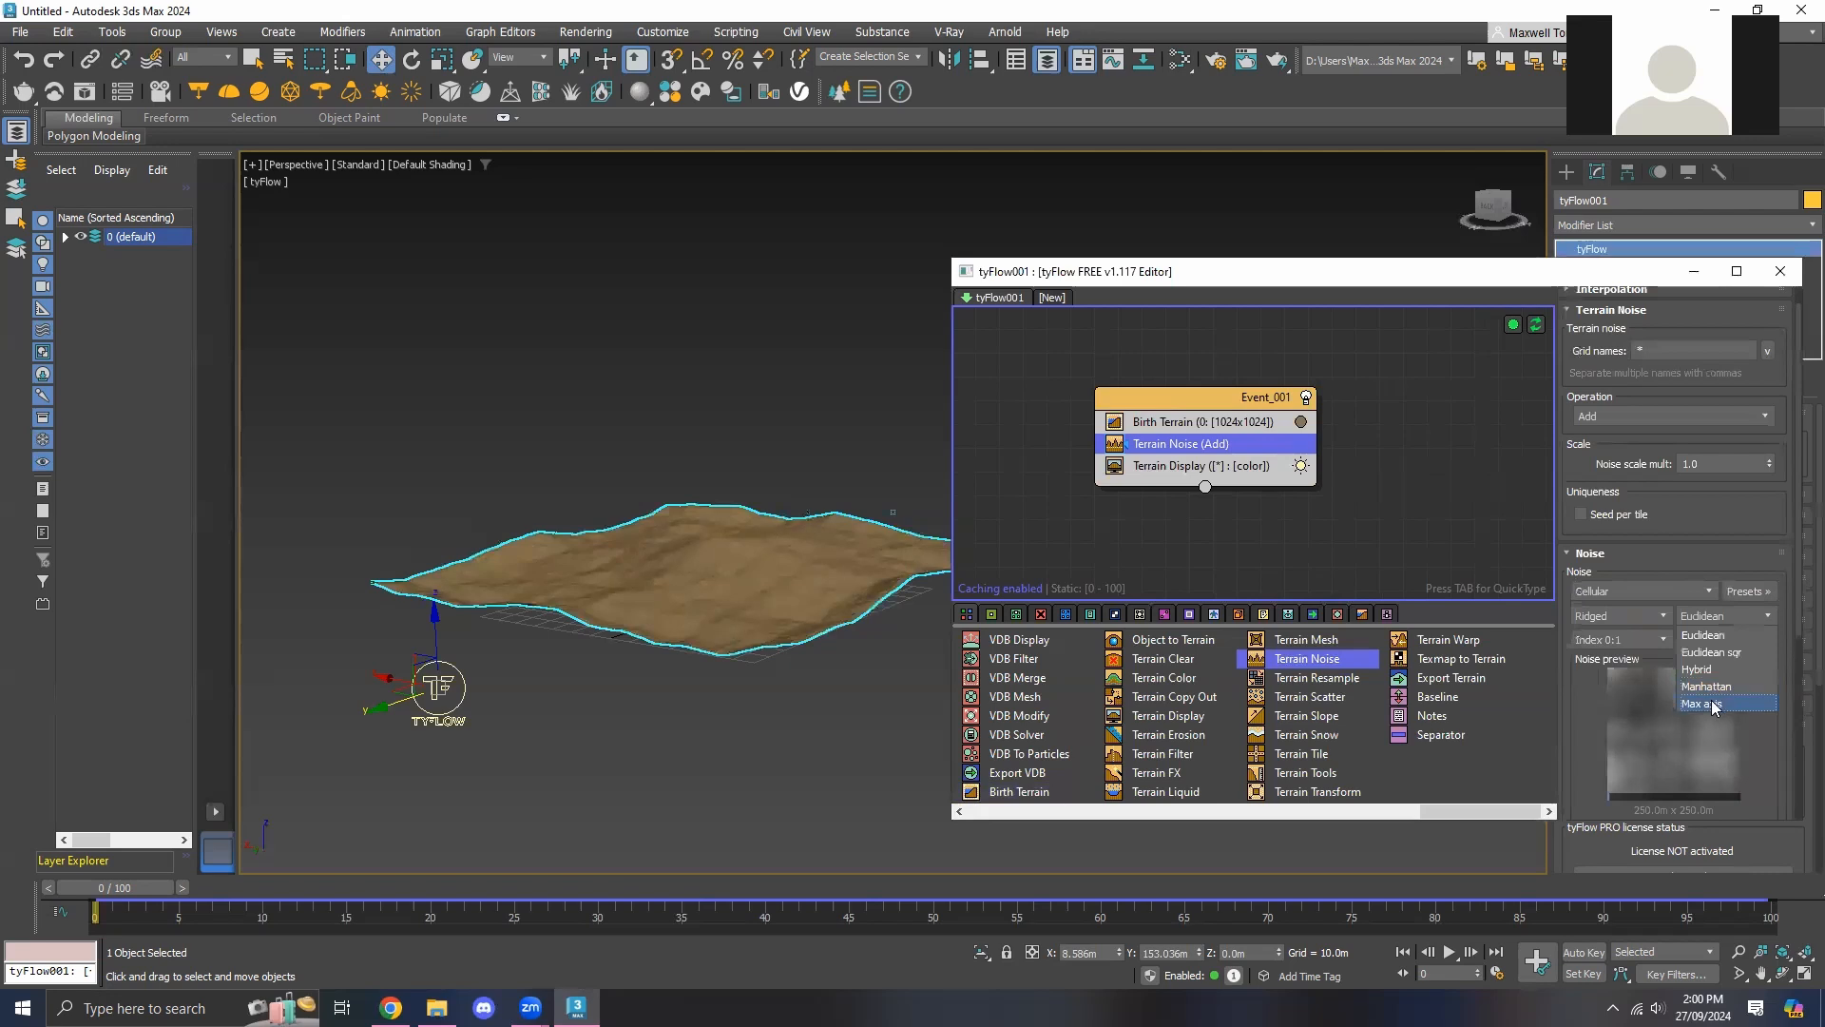
pyautogui.click(1715, 670)
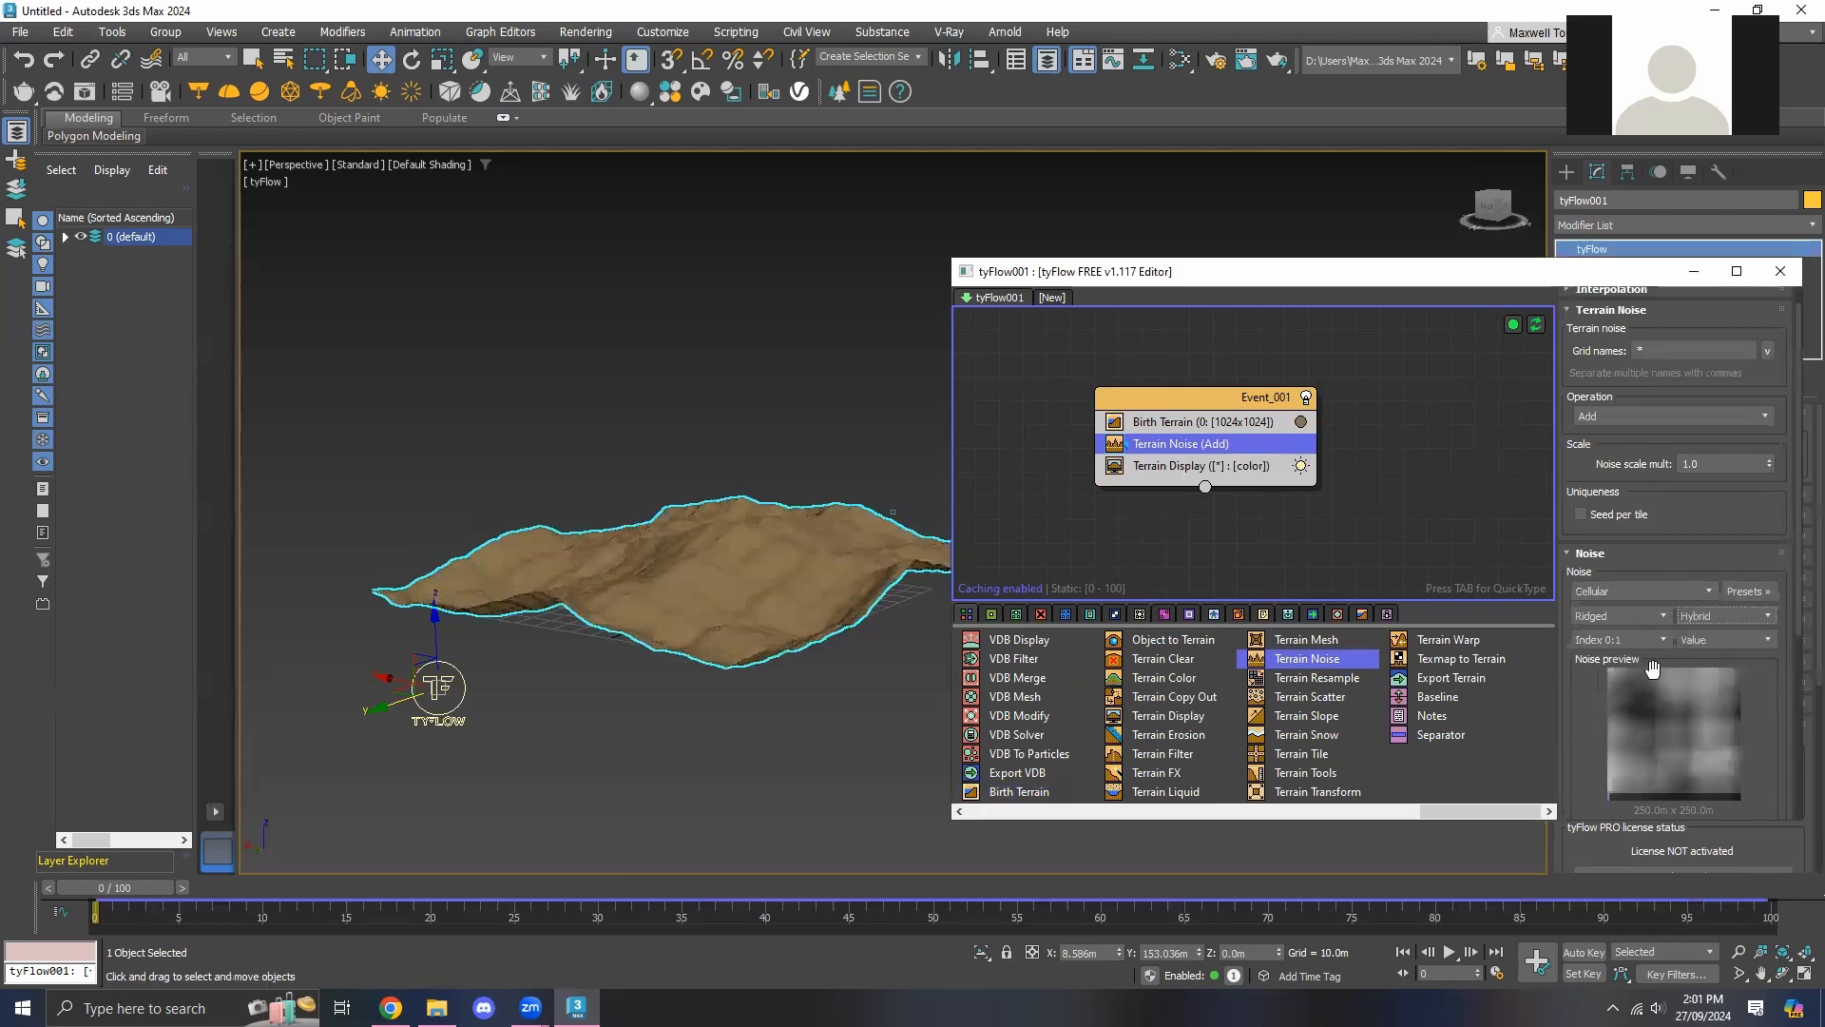
# Set the terrain noise type to Simplex and review the resulting landscape and noise settings
pyautogui.click(1651, 589)
pyautogui.click(1628, 732)
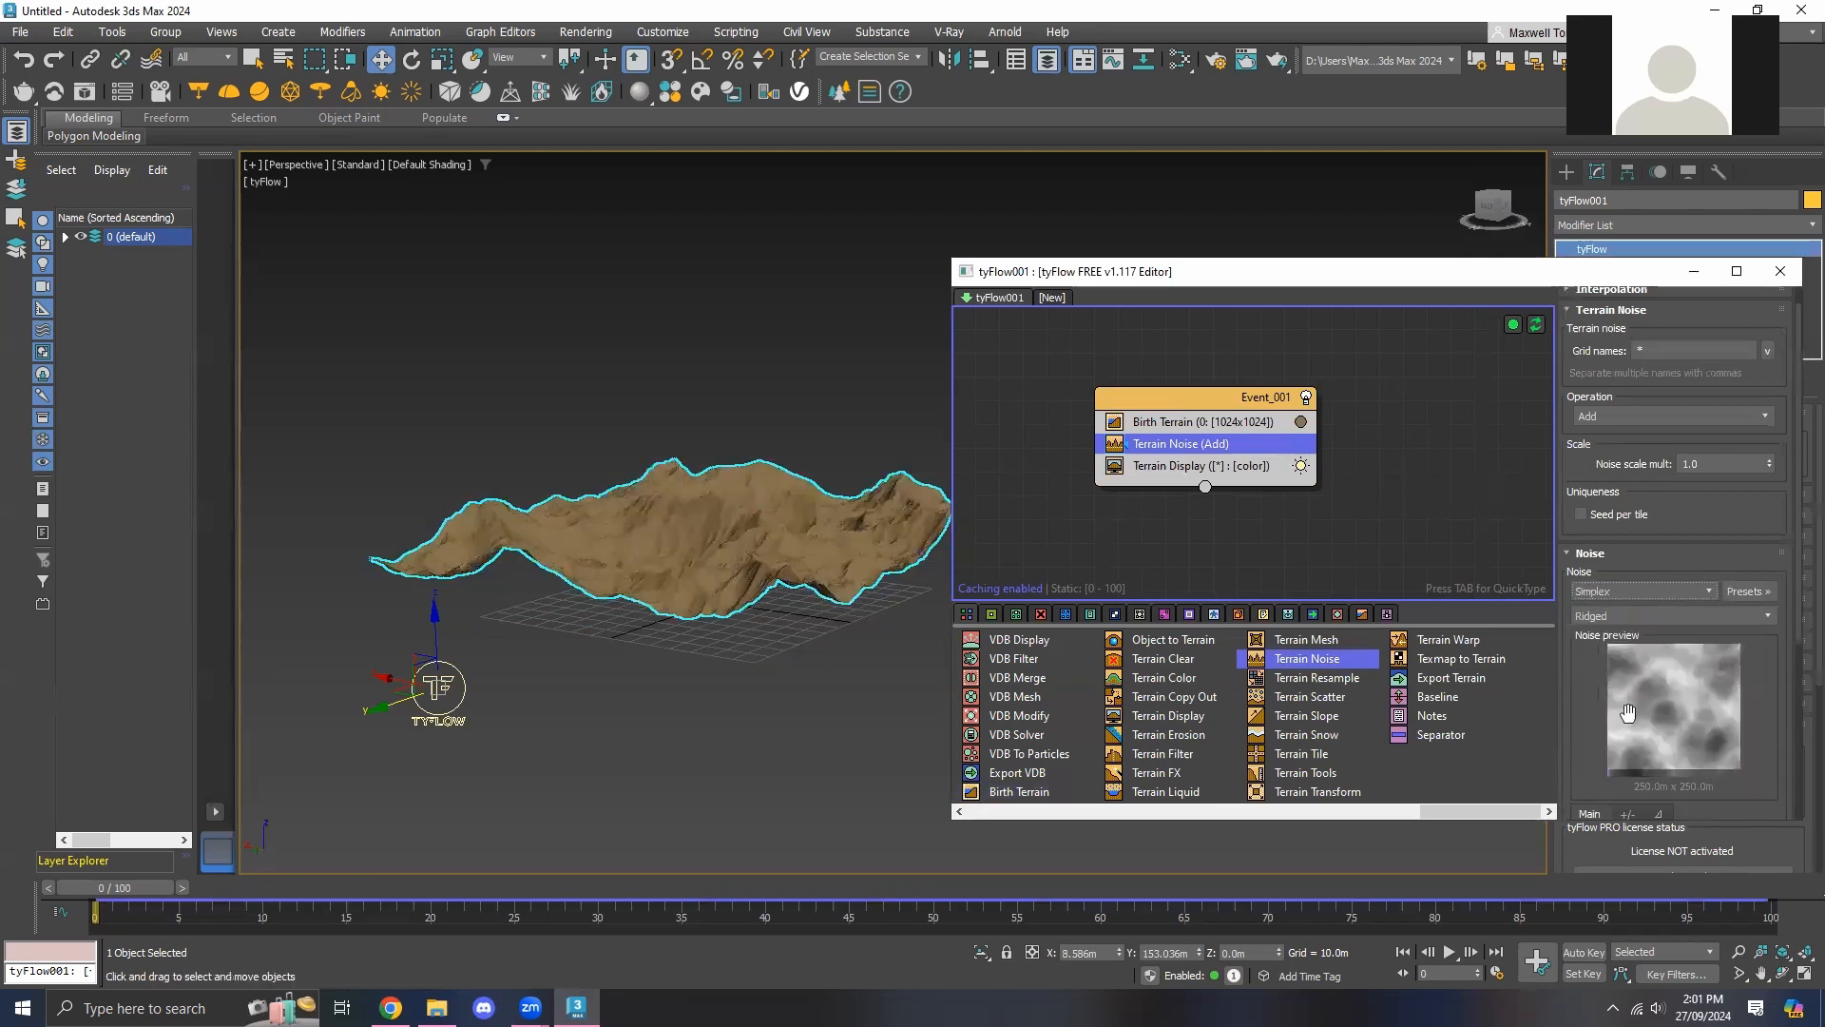
pyautogui.moveTo(760, 606); pyautogui.dragTo(846, 587, button='middle')
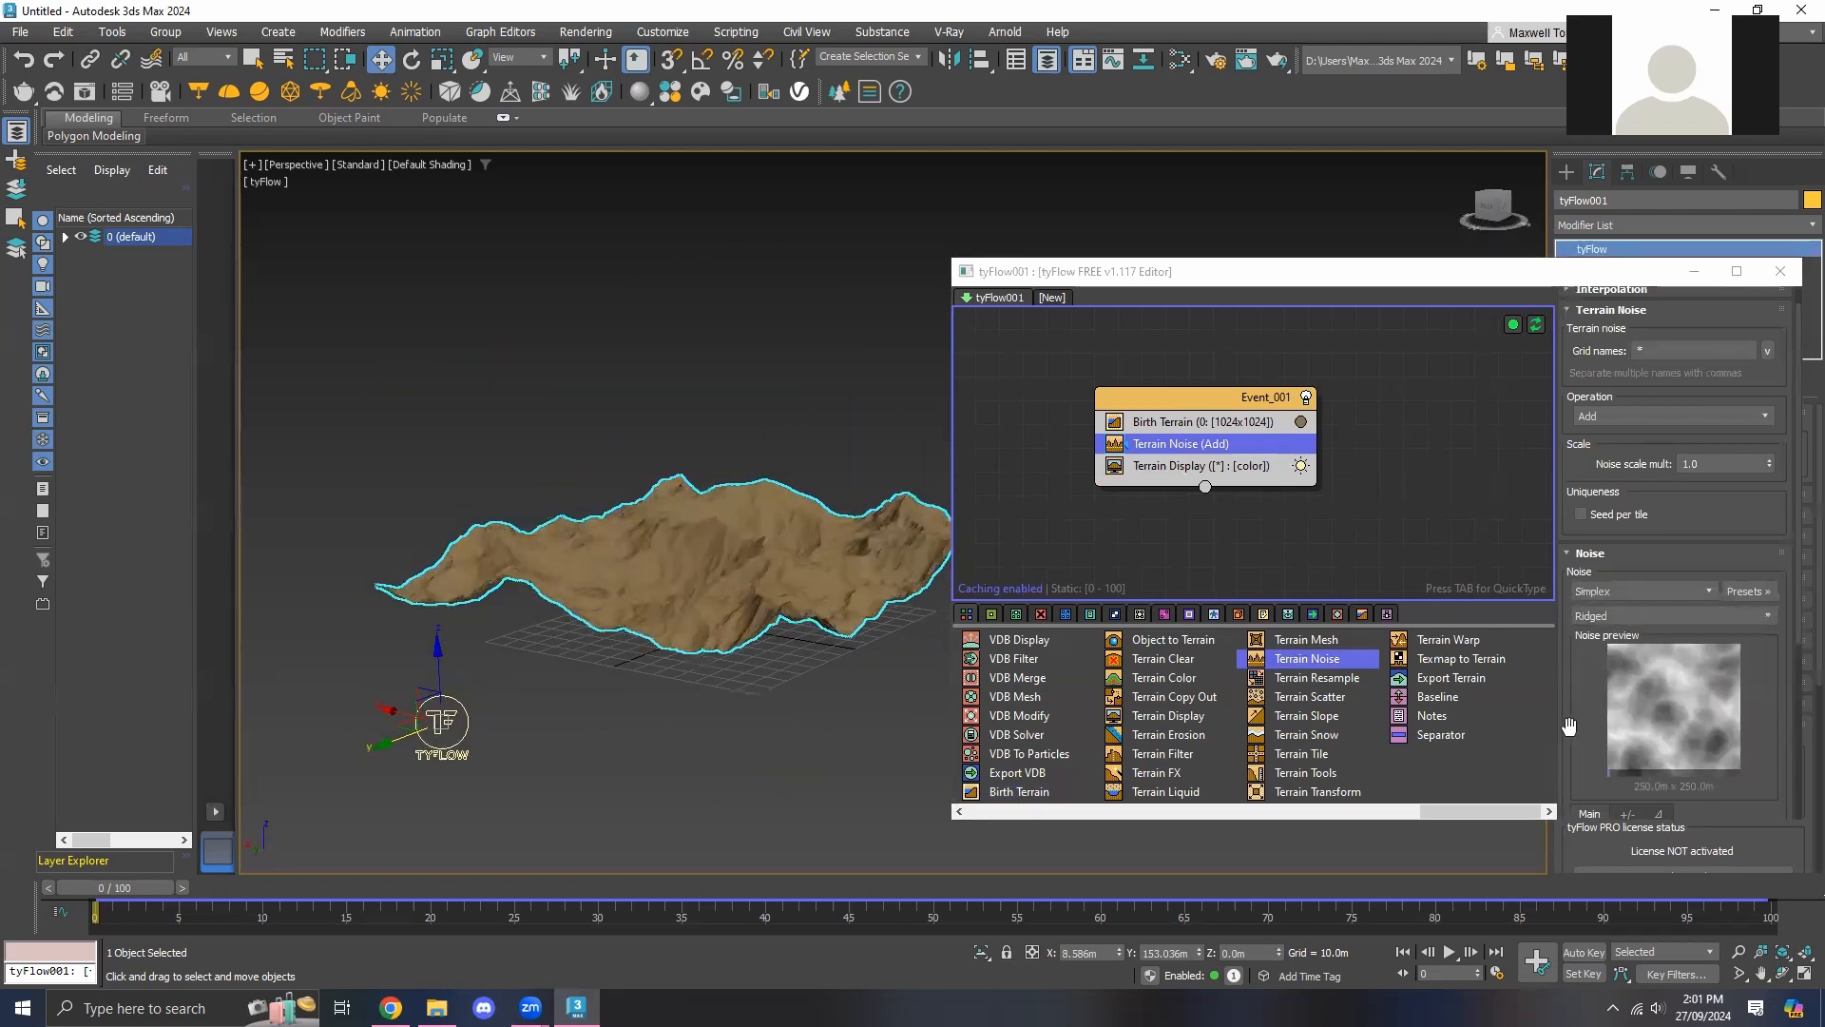
pyautogui.scroll(-3, 1580, 726)
pyautogui.scroll(2, 1580, 725)
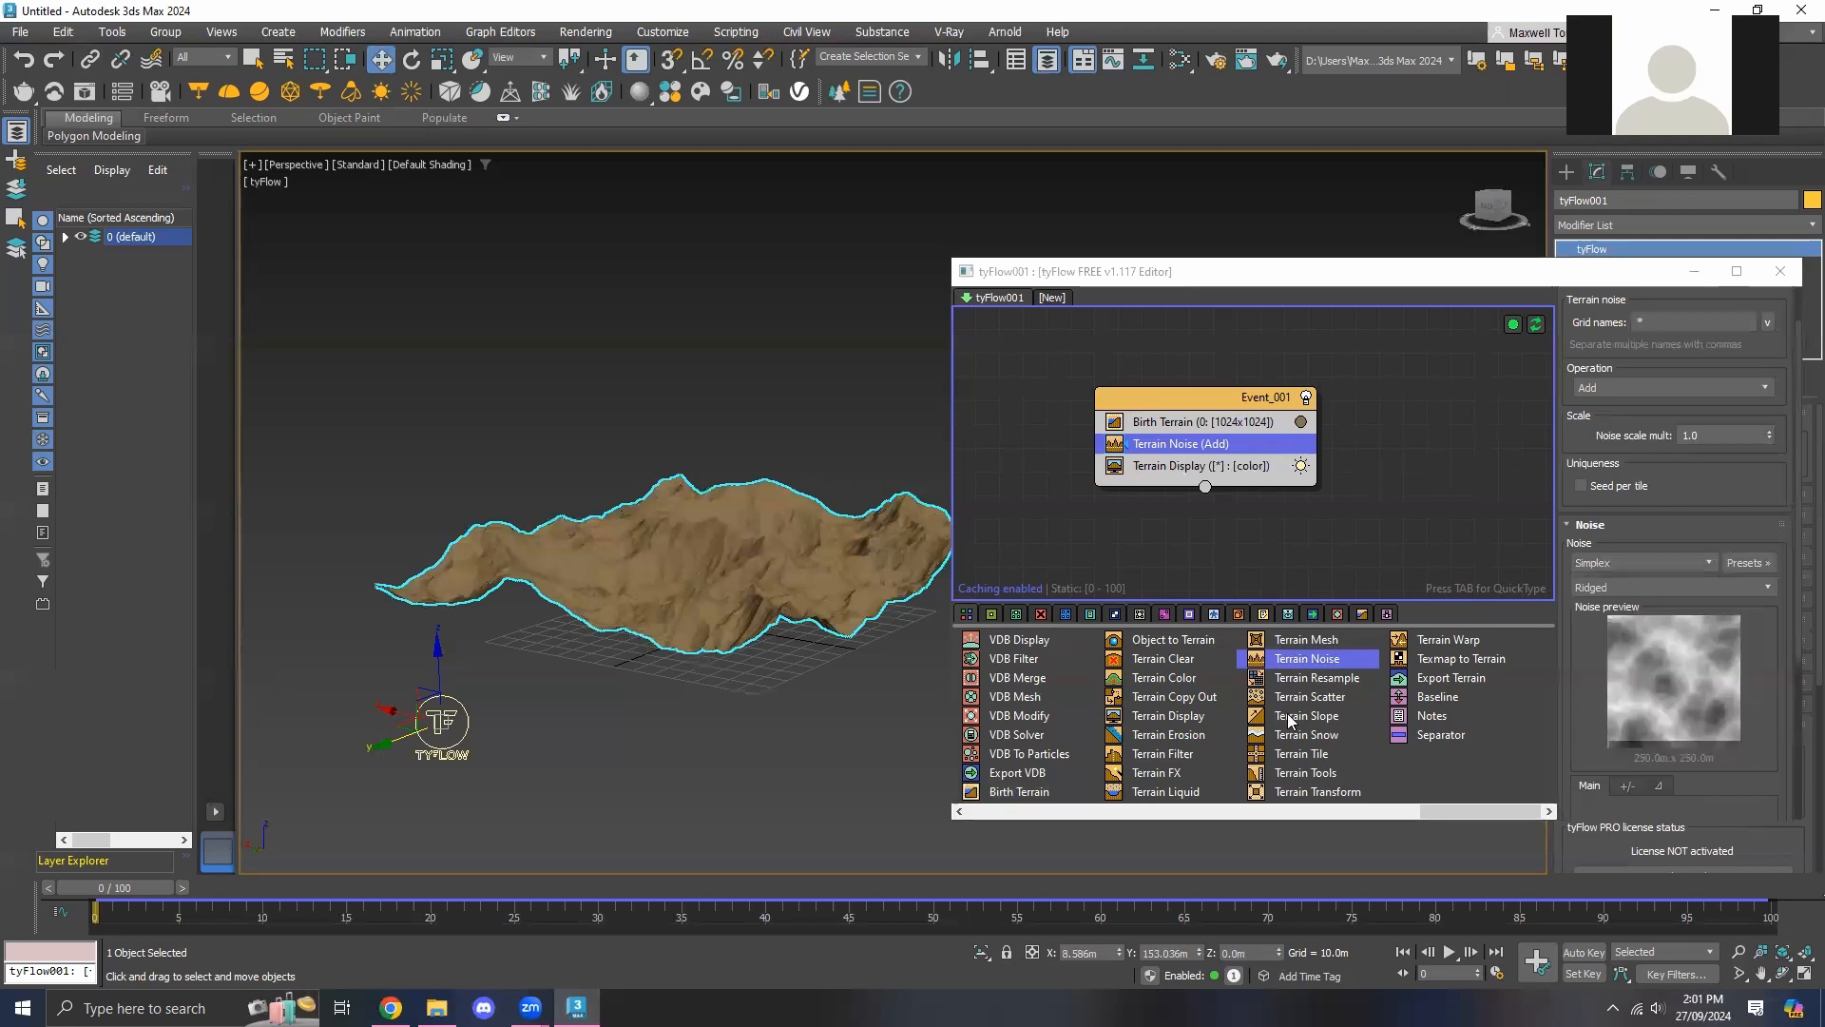
# Add a Terrain Slope operator below Terrain Noise and inspect the mountain from several angles
pyautogui.moveTo(1294, 726)
pyautogui.moveTo(1298, 727); pyautogui.dragTo(1173, 464)
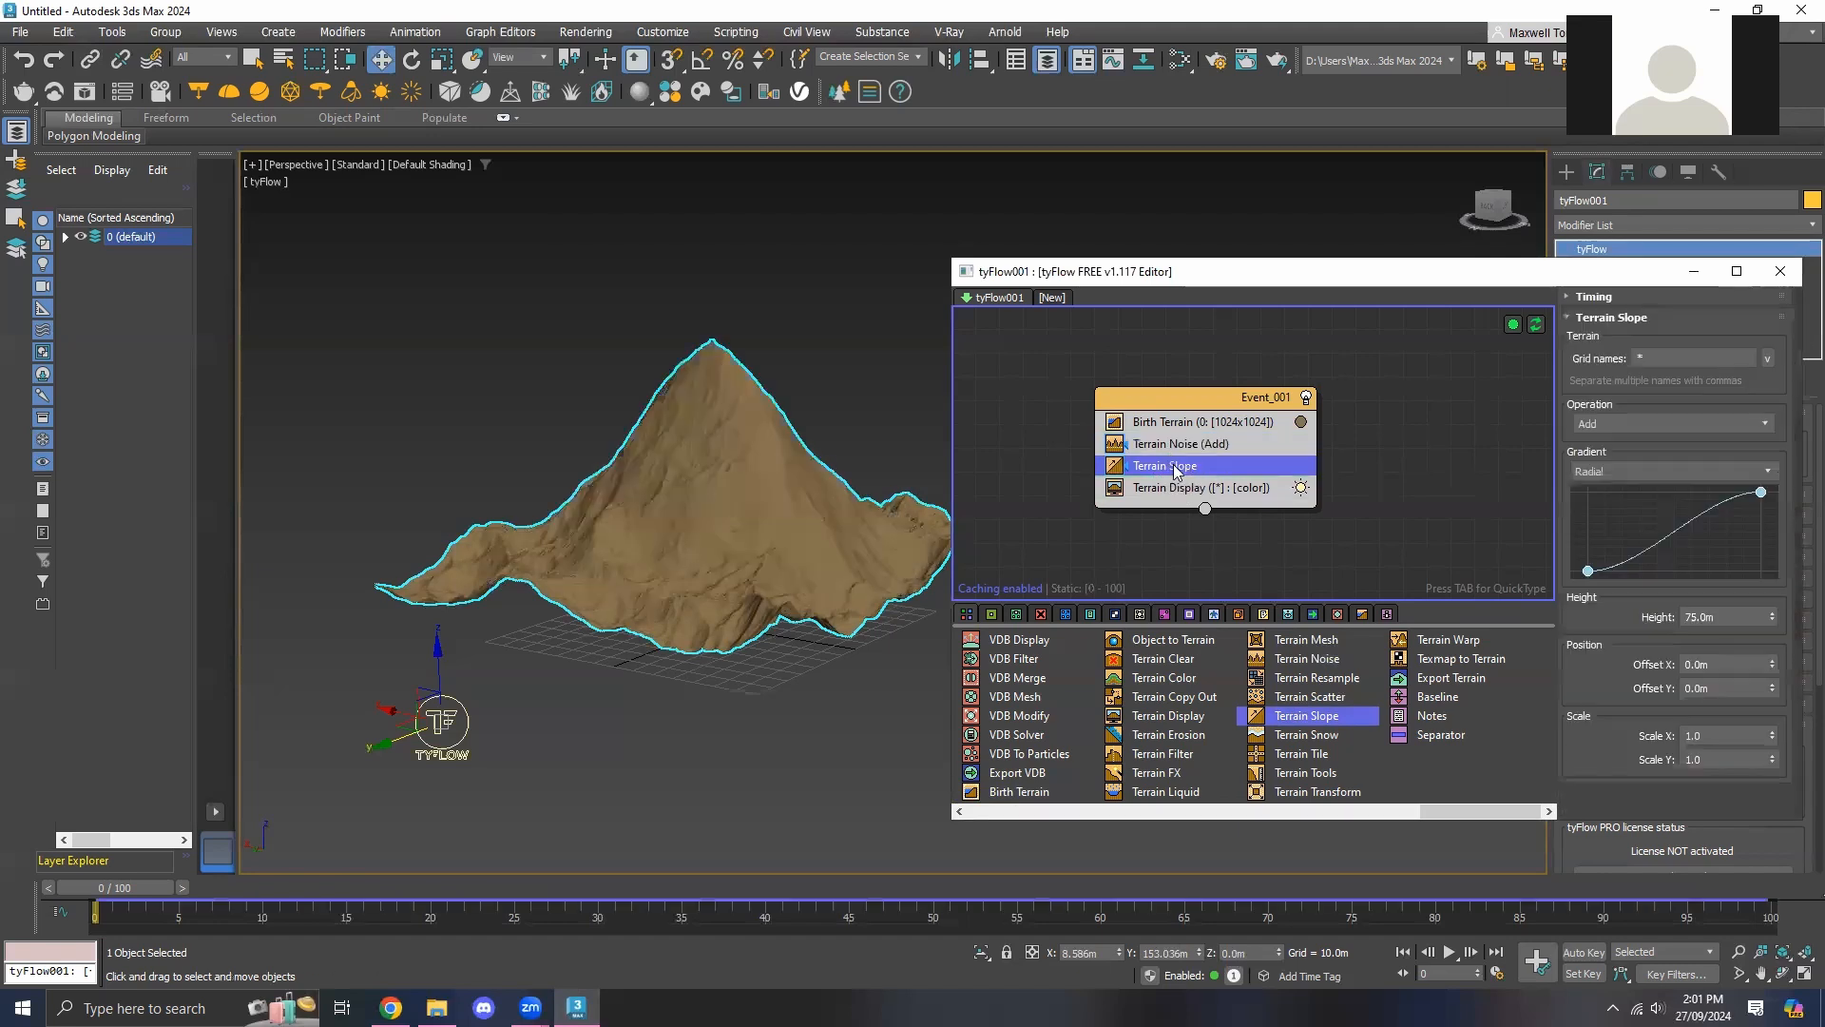
pyautogui.moveTo(820, 559)
pyautogui.mouseDown(button='middle')
pyautogui.moveTo(738, 571)
pyautogui.moveTo(859, 555)
pyautogui.moveTo(625, 540)
pyautogui.moveTo(797, 574)
pyautogui.mouseUp(button='middle')
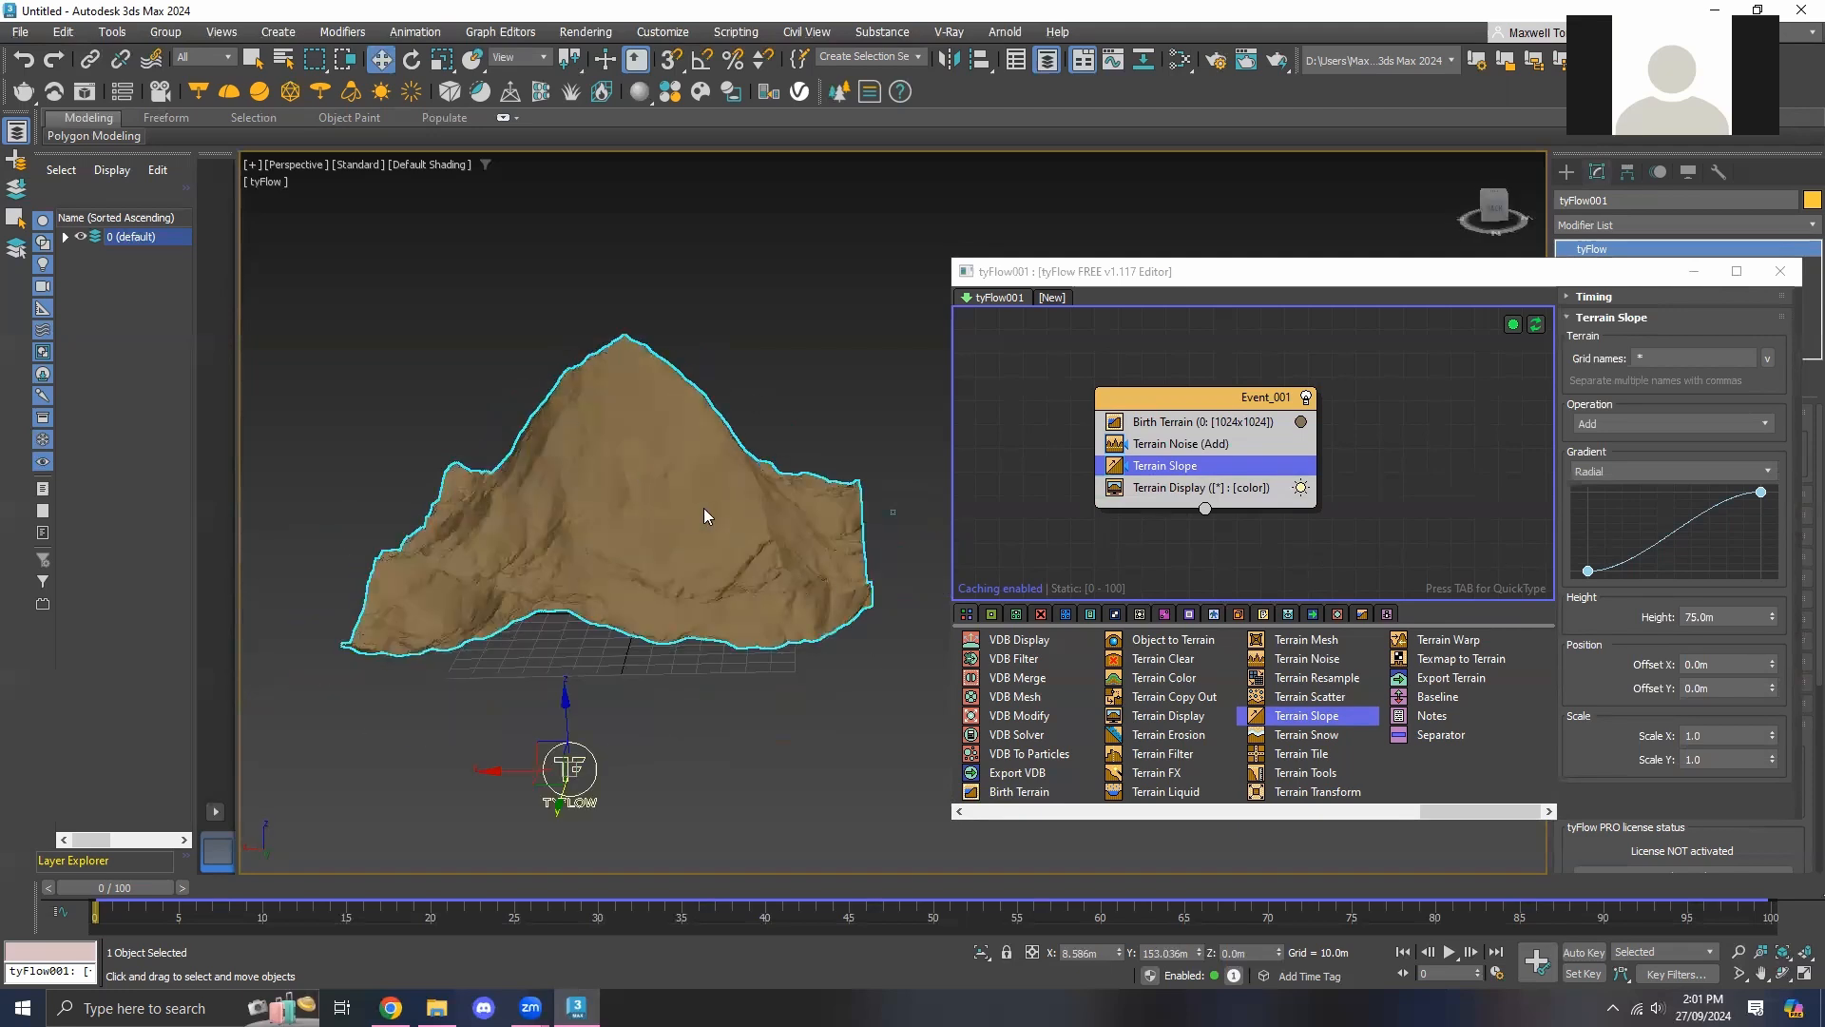
pyautogui.keyDown('alt'); pyautogui.moveTo(636, 457); pyautogui.dragTo(611, 386, button='middle'); pyautogui.keyUp('alt')
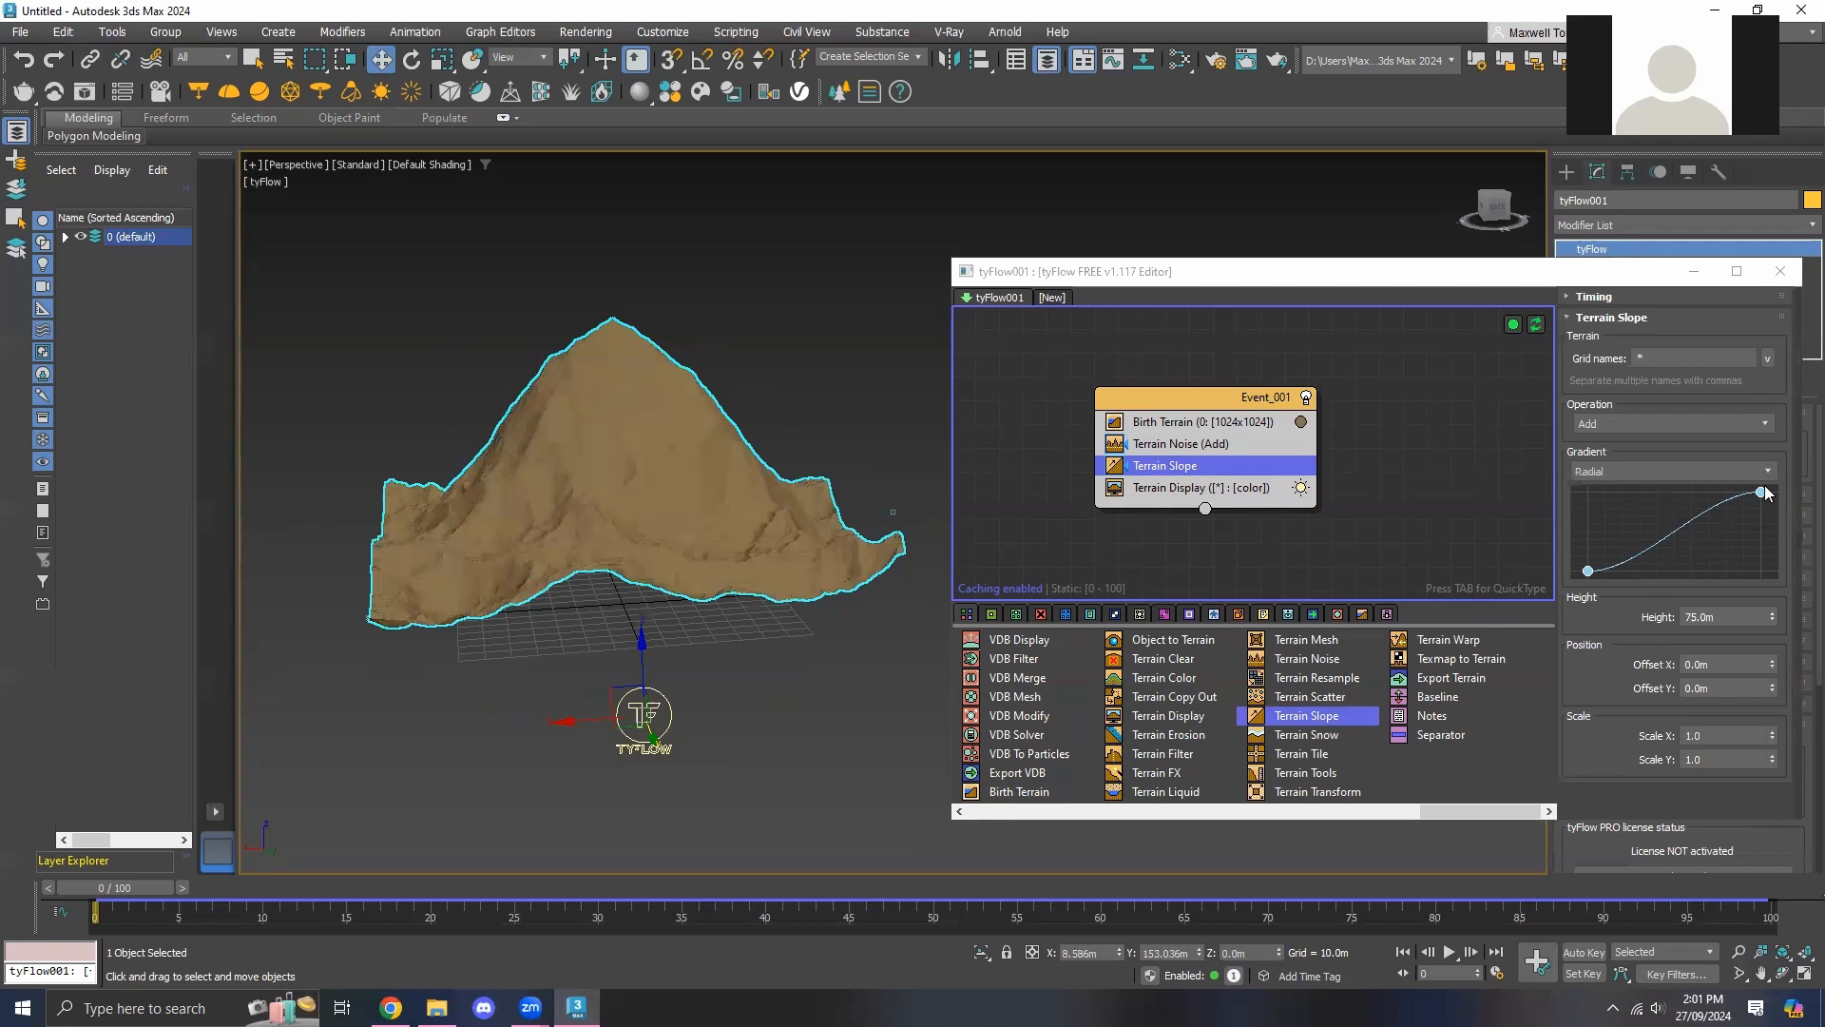
# Reshape the Terrain Slope gradient curve by lowering the upper end point's tangent handle to make the peak sharper
pyautogui.moveTo(1762, 493); pyautogui.dragTo(1699, 498)
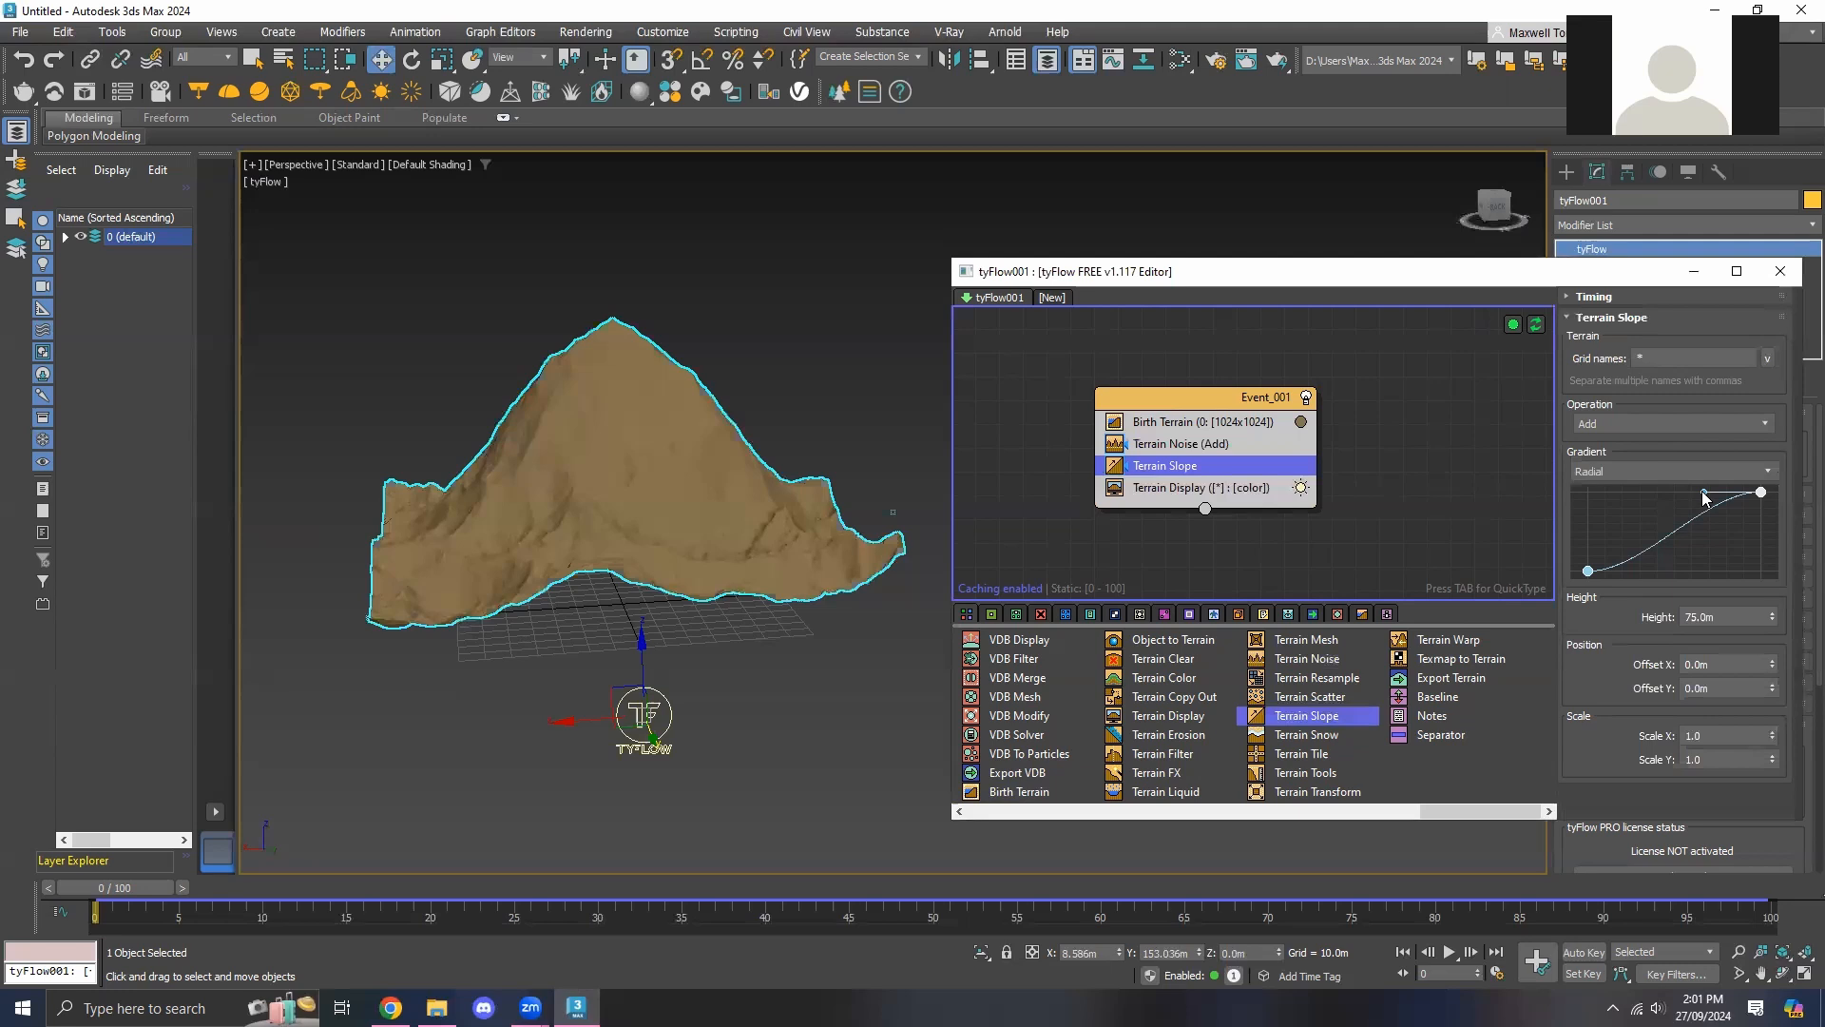
pyautogui.moveTo(1704, 499); pyautogui.dragTo(1709, 515)
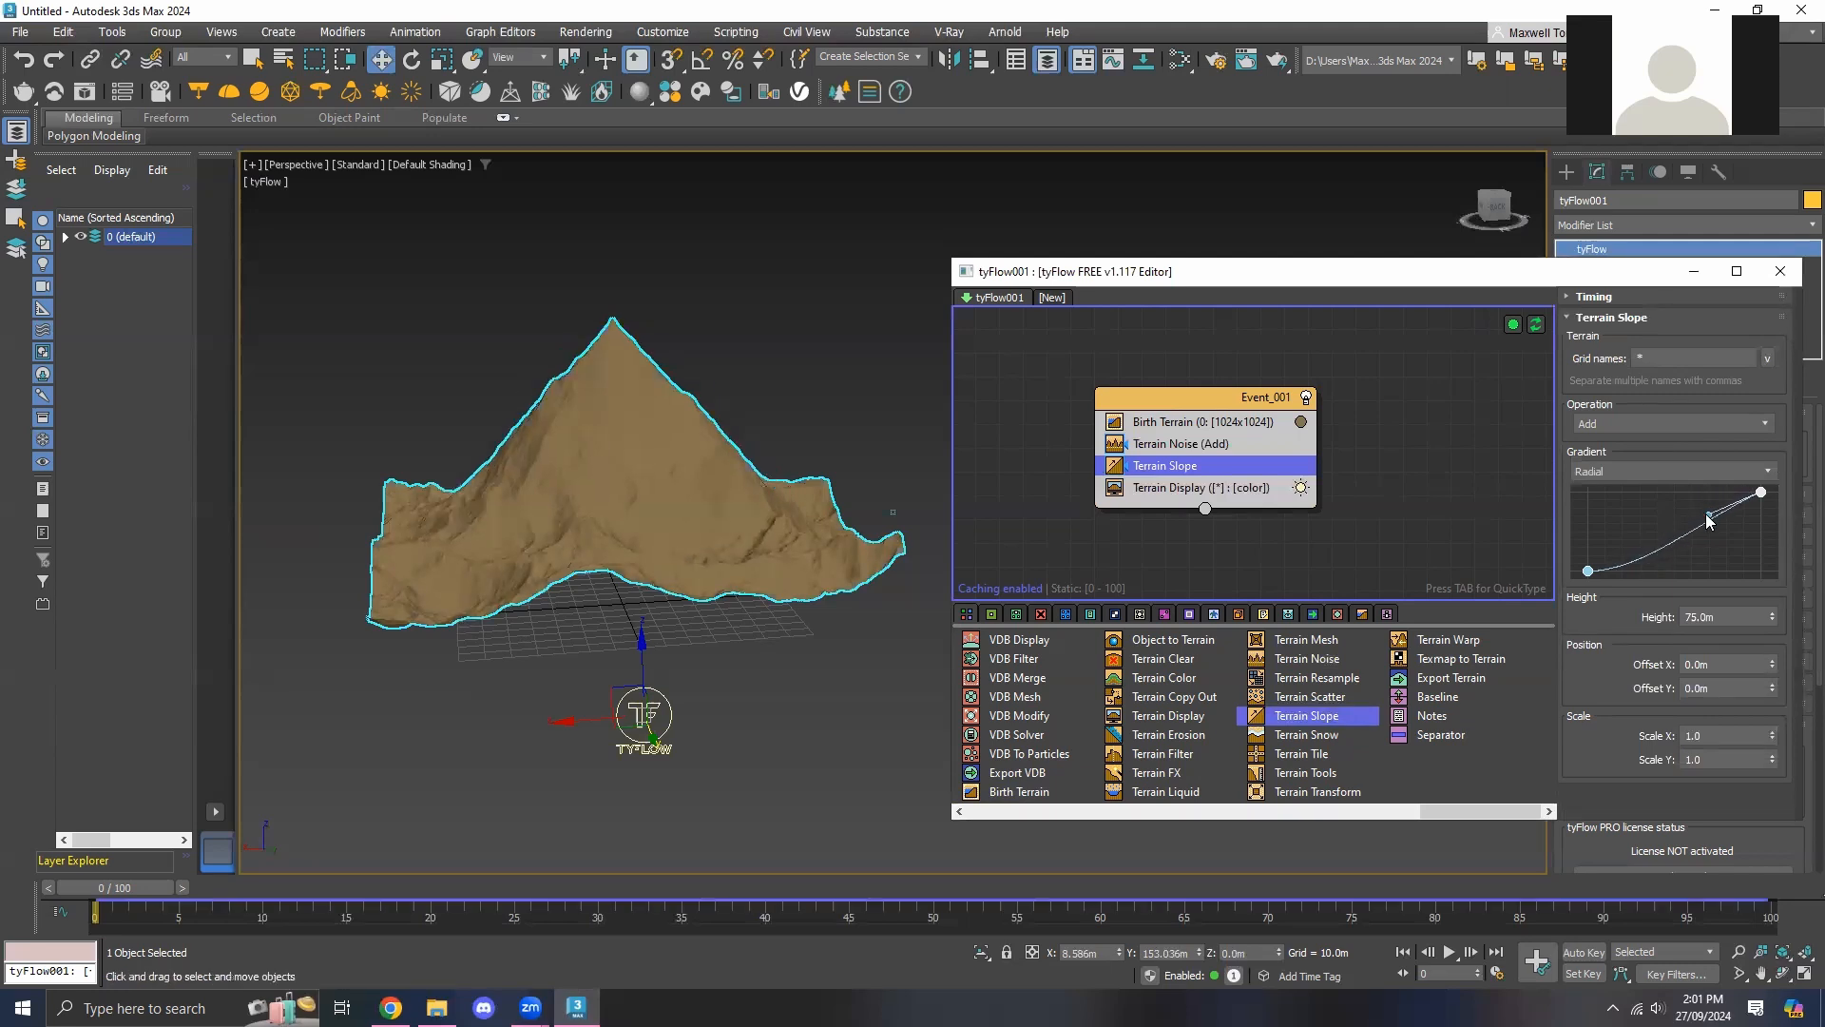
pyautogui.moveTo(1709, 521); pyautogui.dragTo(1706, 516)
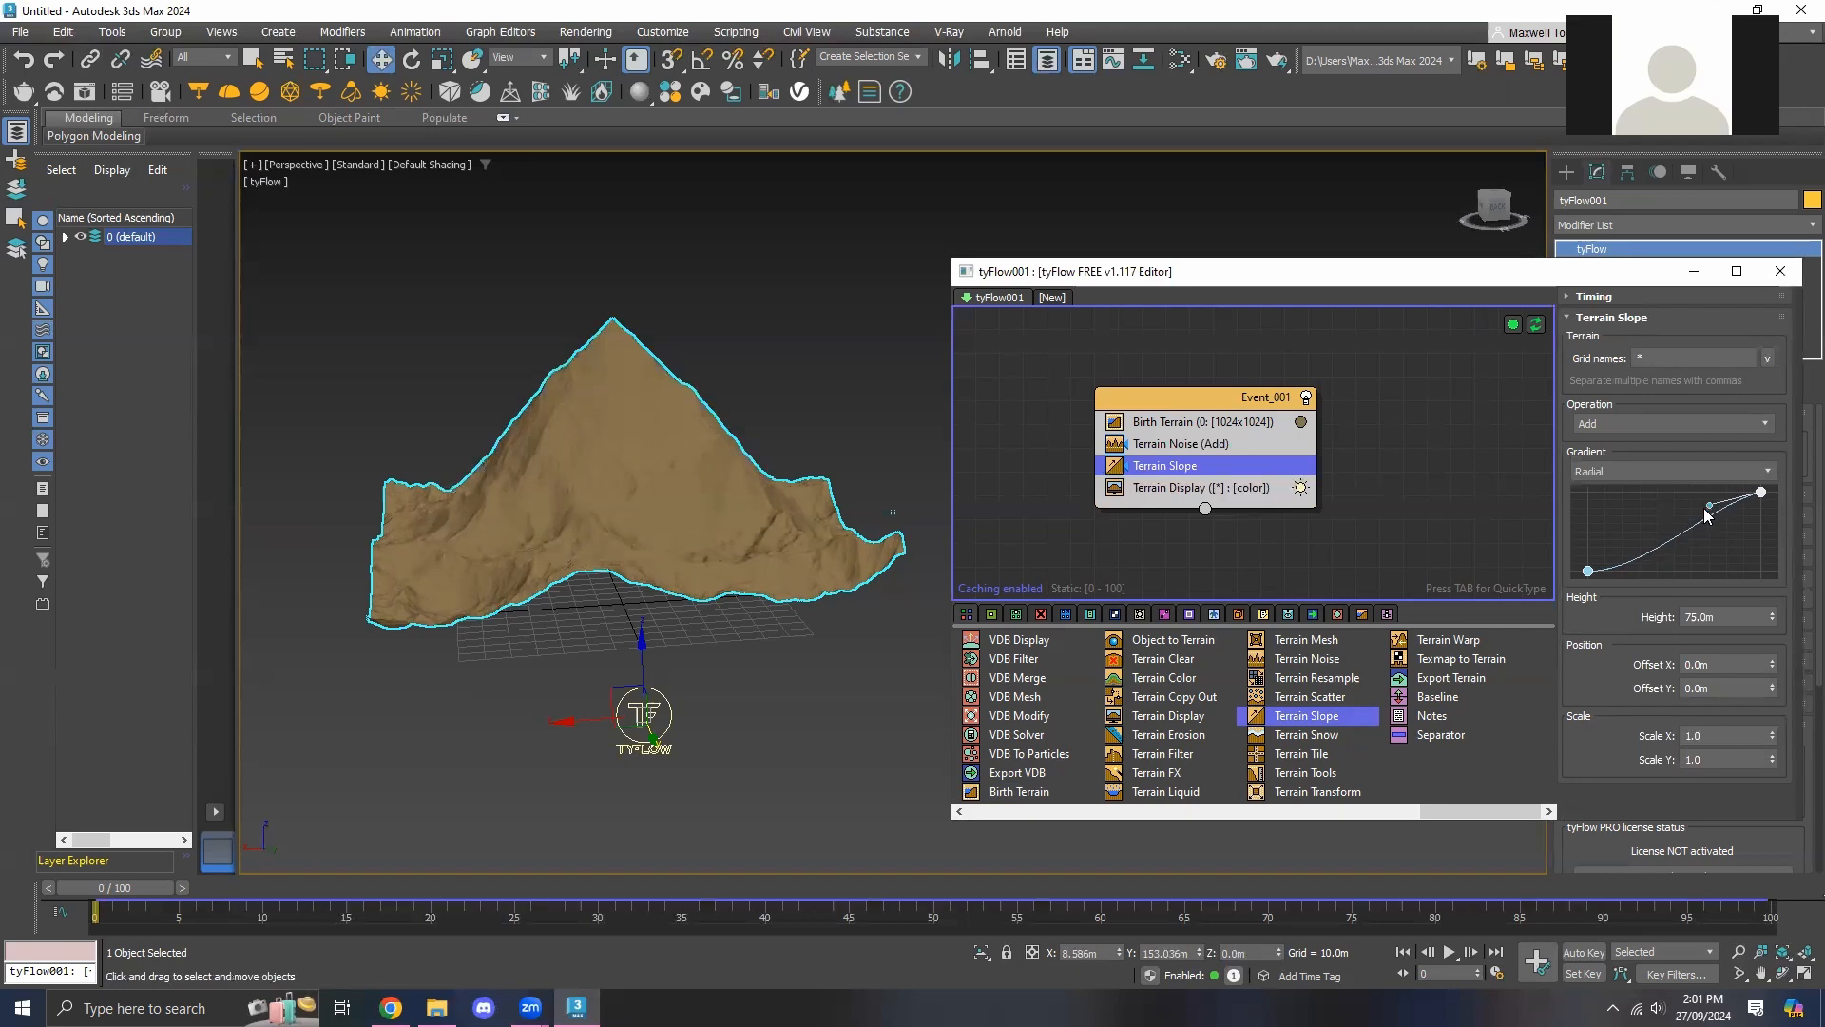
# Add a middle point to the Terrain Slope gradient curve and adjust its tangent handle to vary the mountain's profile
pyautogui.click(1664, 544)
pyautogui.moveTo(1664, 543); pyautogui.dragTo(1642, 559)
pyautogui.click(1586, 571)
pyautogui.click(1655, 550)
pyautogui.moveTo(1637, 555); pyautogui.dragTo(1635, 553)
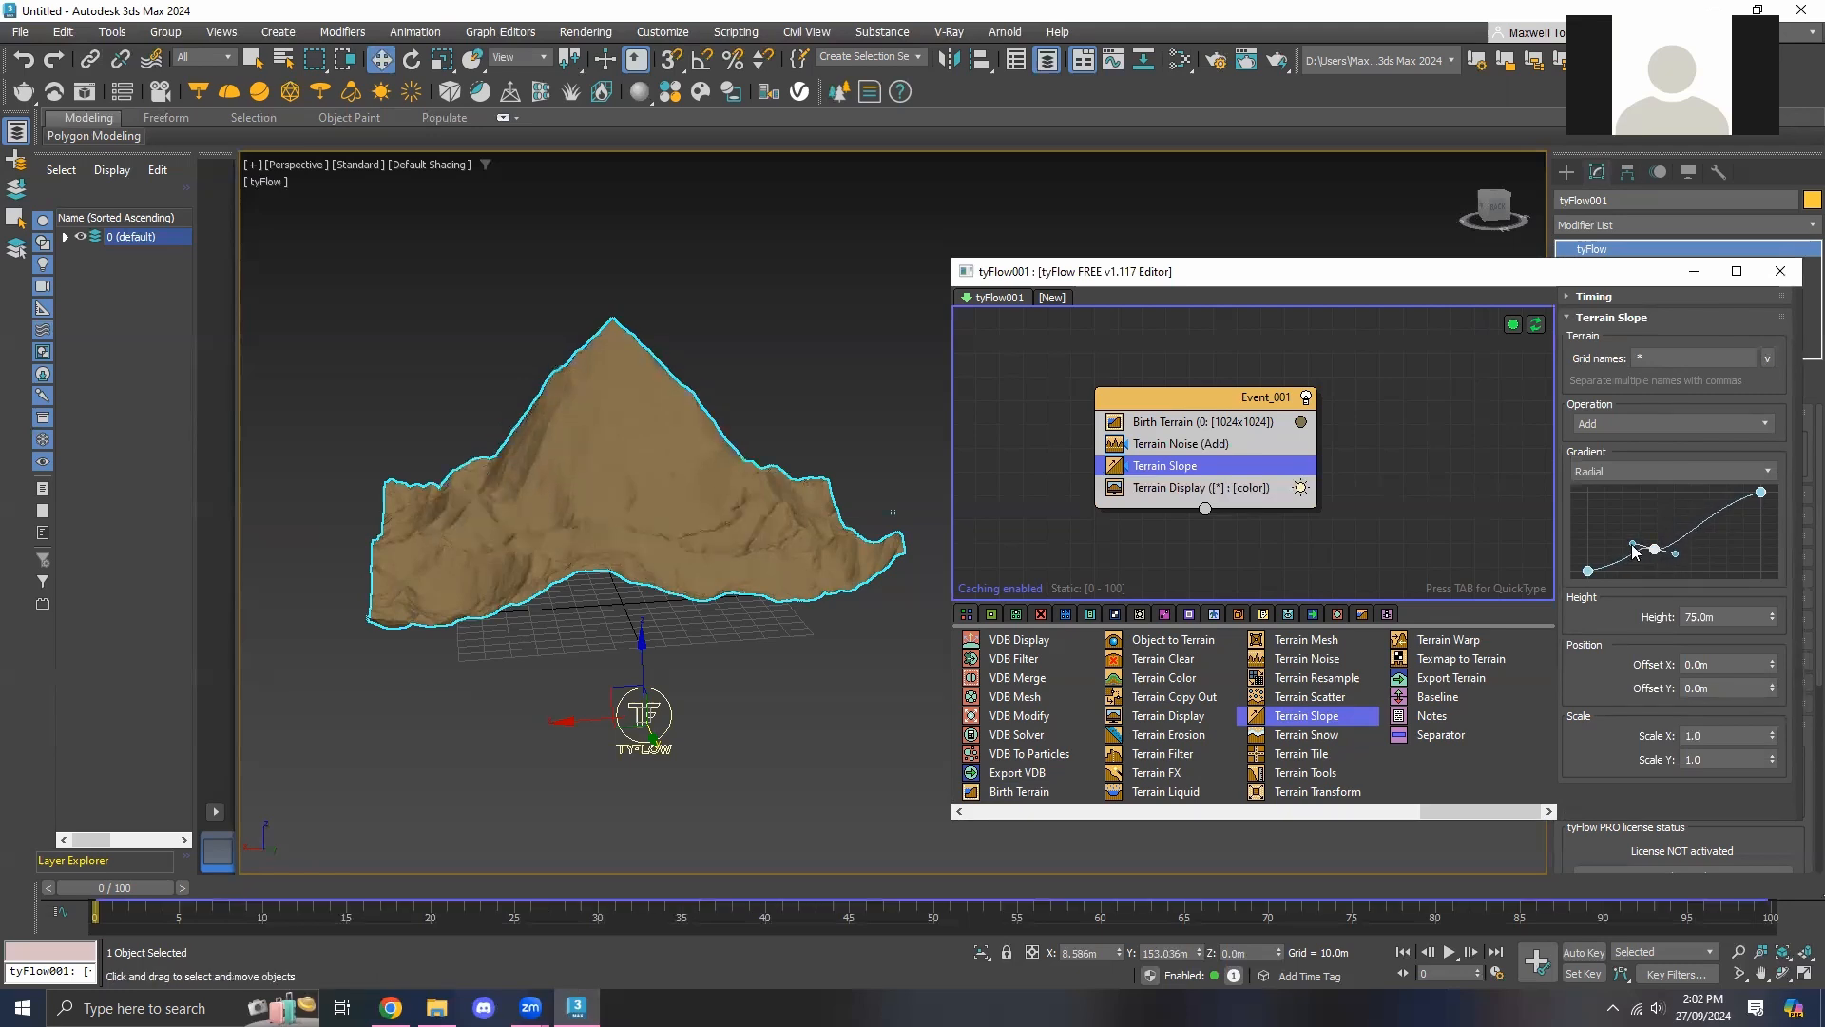
pyautogui.keyDown('alt'); pyautogui.moveTo(789, 527); pyautogui.dragTo(699, 470, button='middle'); pyautogui.keyUp('alt')
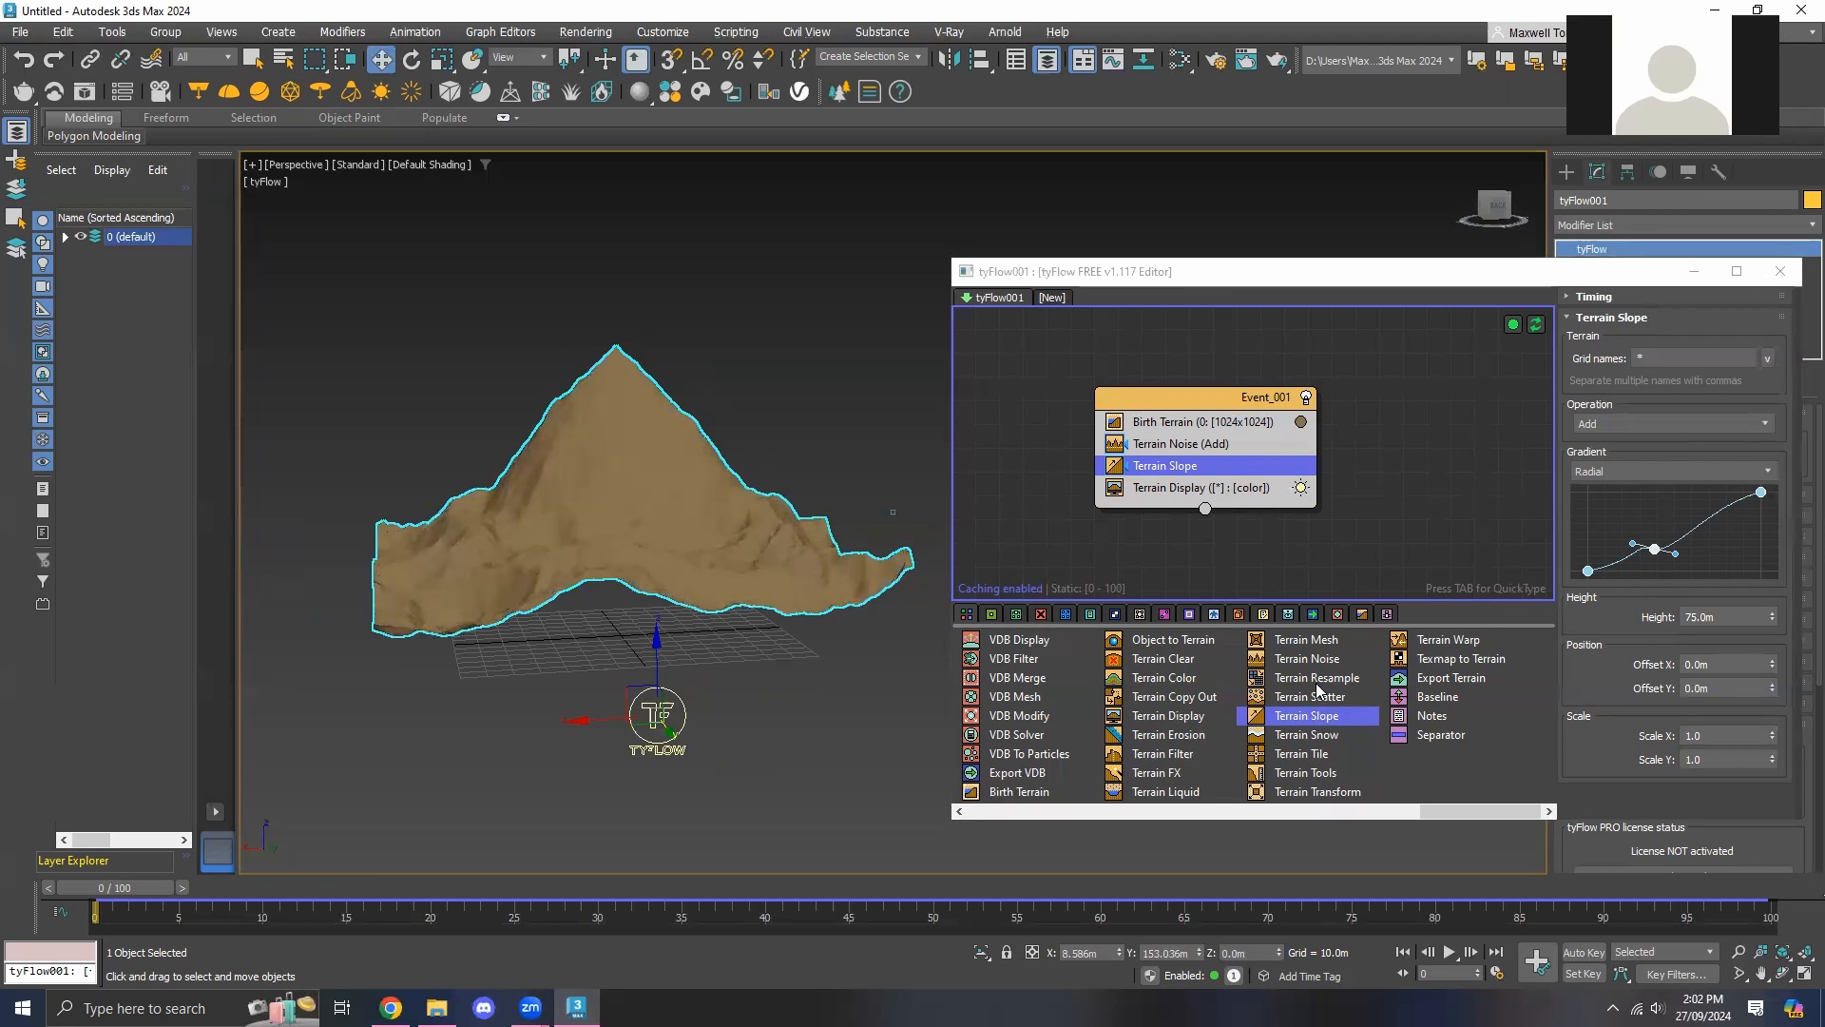
# Add a Terrain Color operator below Terrain Slope and apply the built-in Rocky Trails color preset
pyautogui.click(1162, 678)
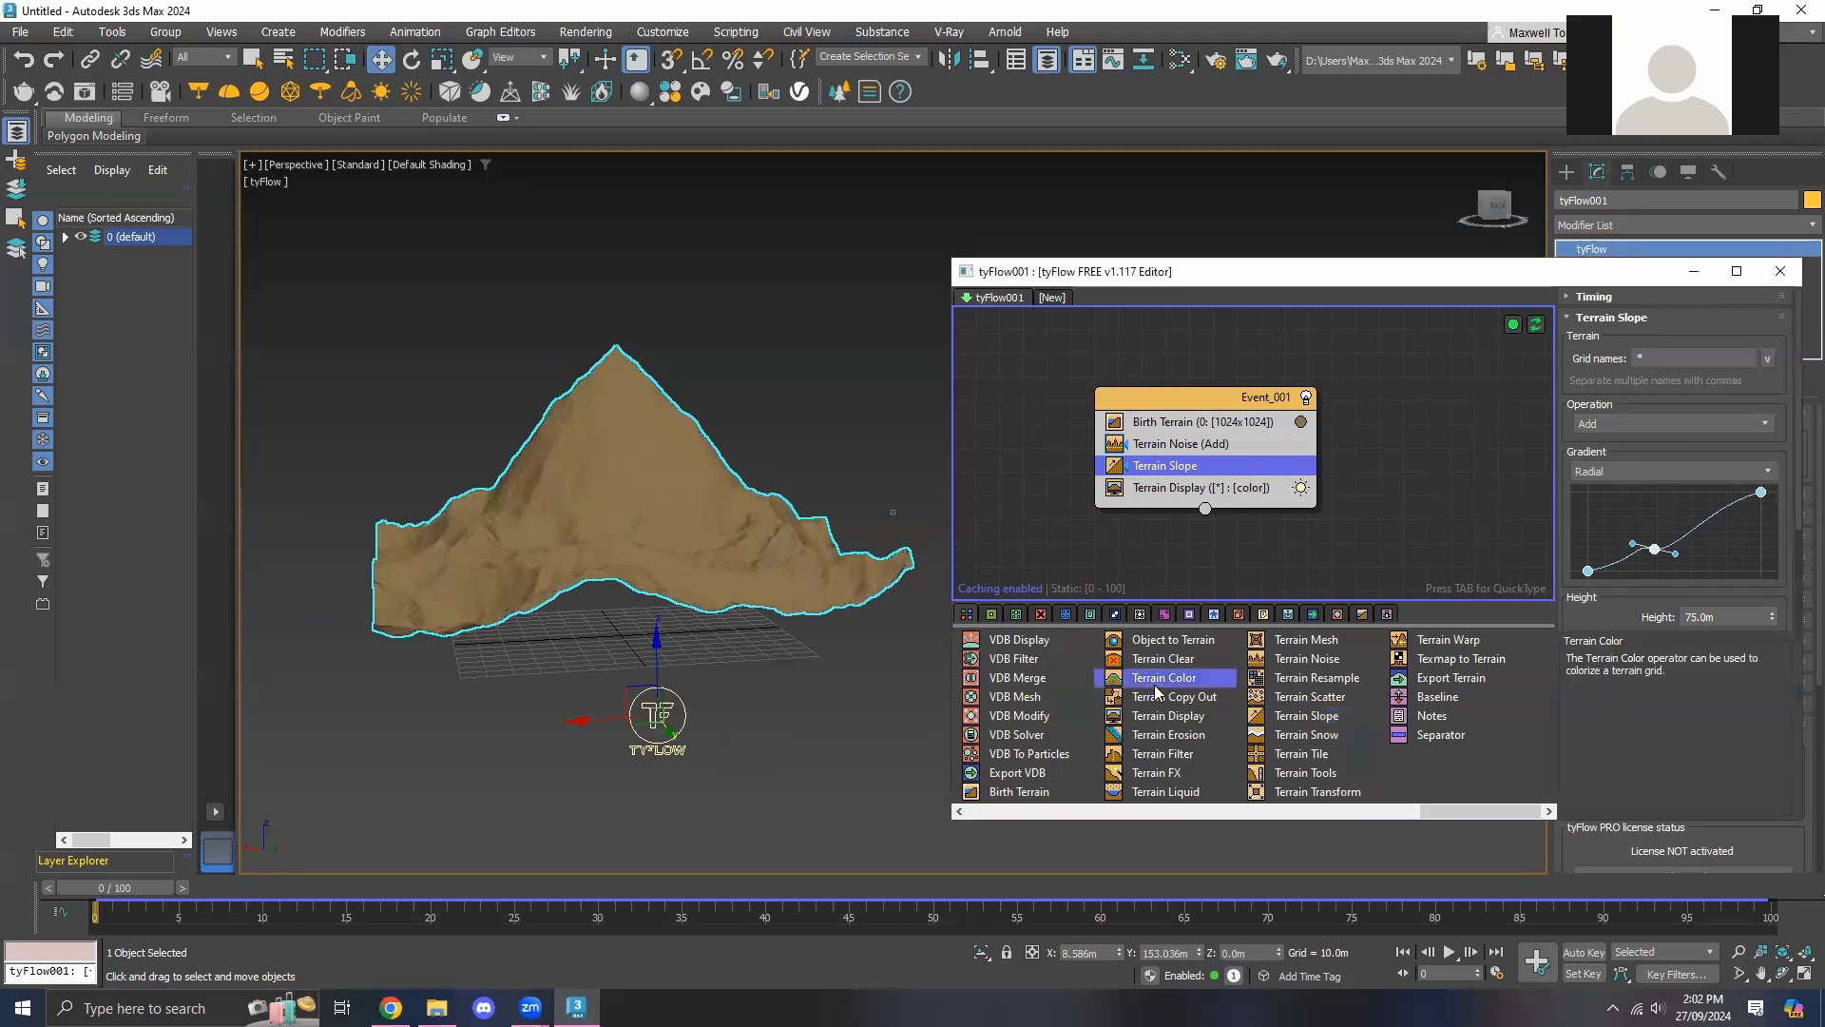
pyautogui.moveTo(1157, 692); pyautogui.dragTo(1177, 476)
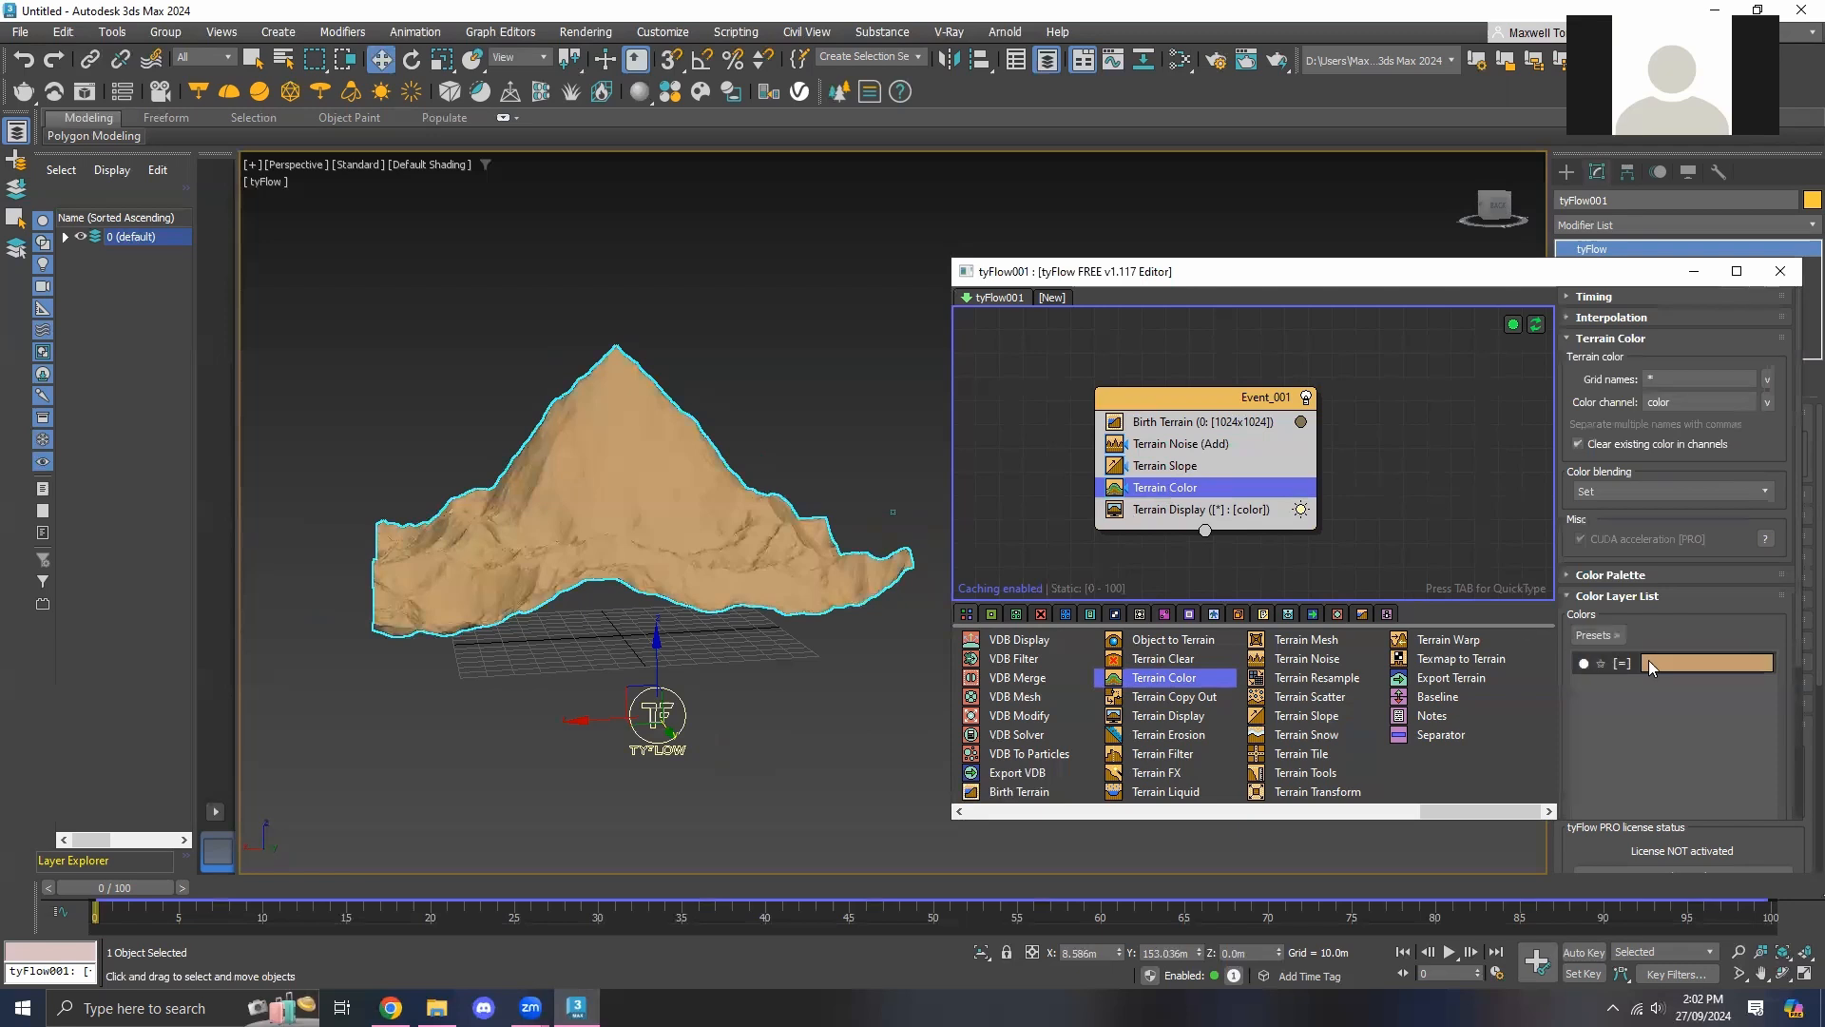
pyautogui.click(1658, 662)
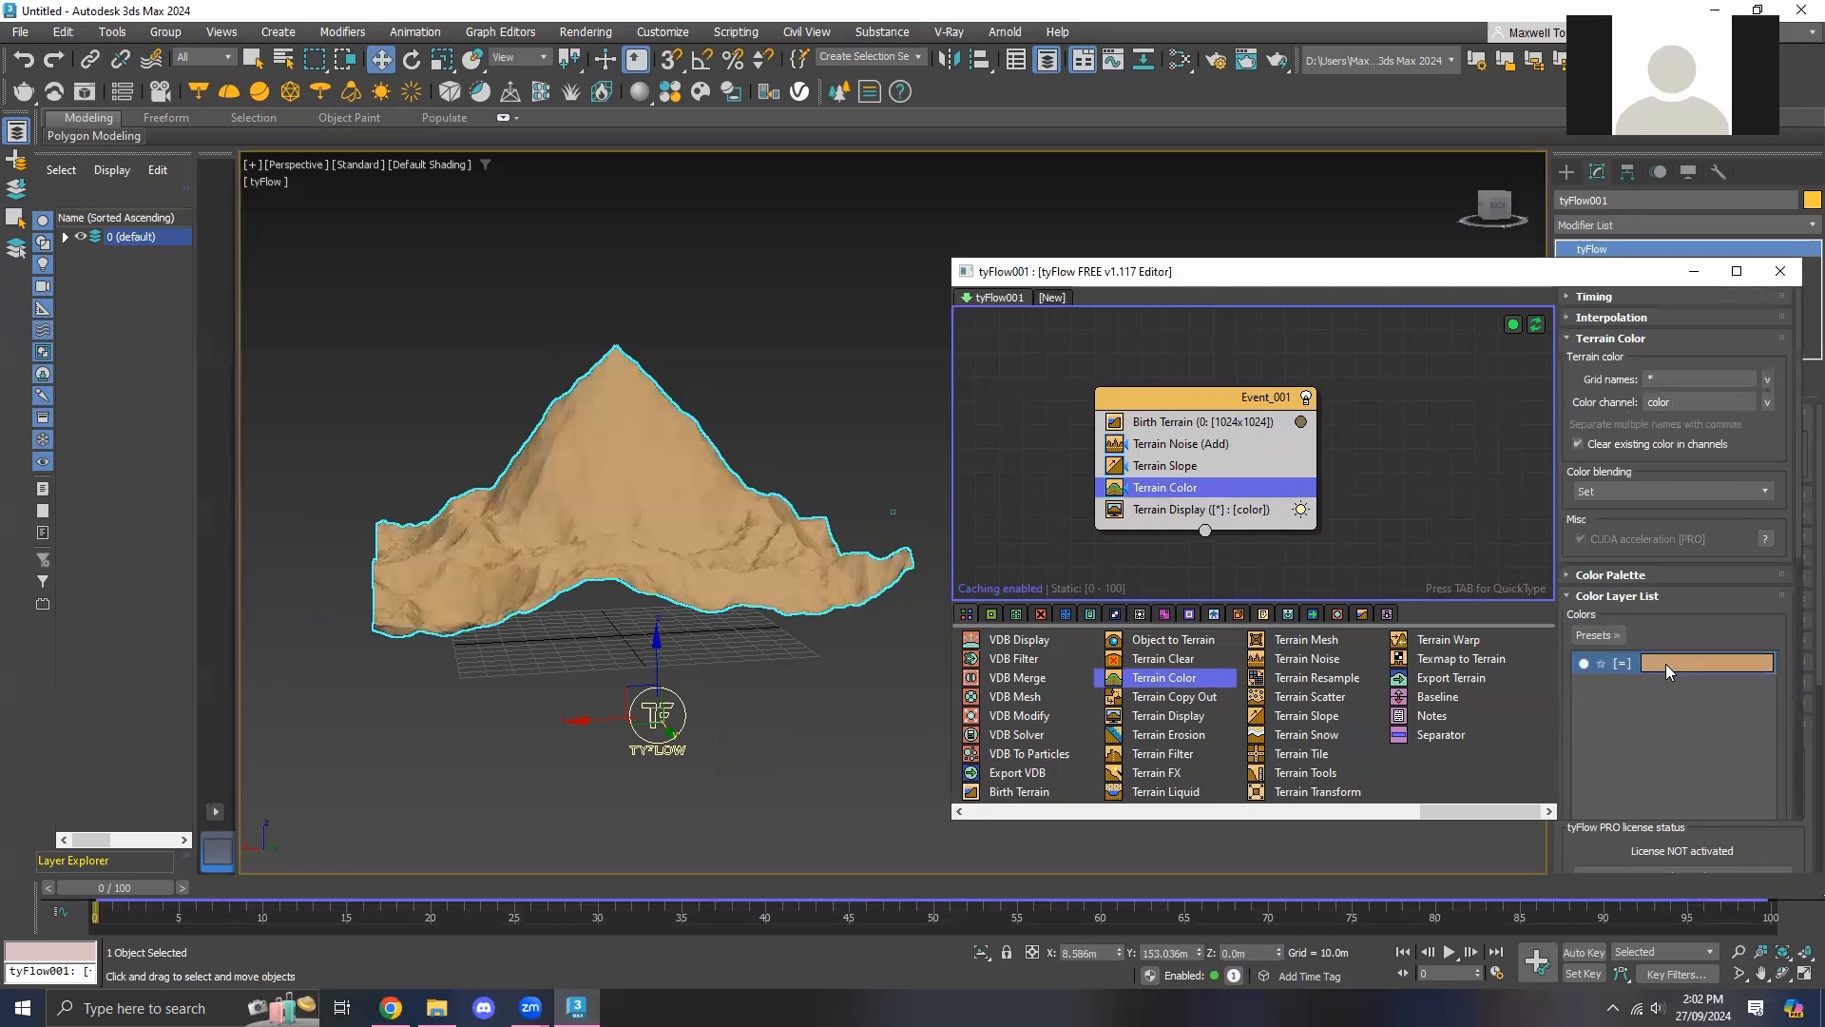
pyautogui.click(1599, 634)
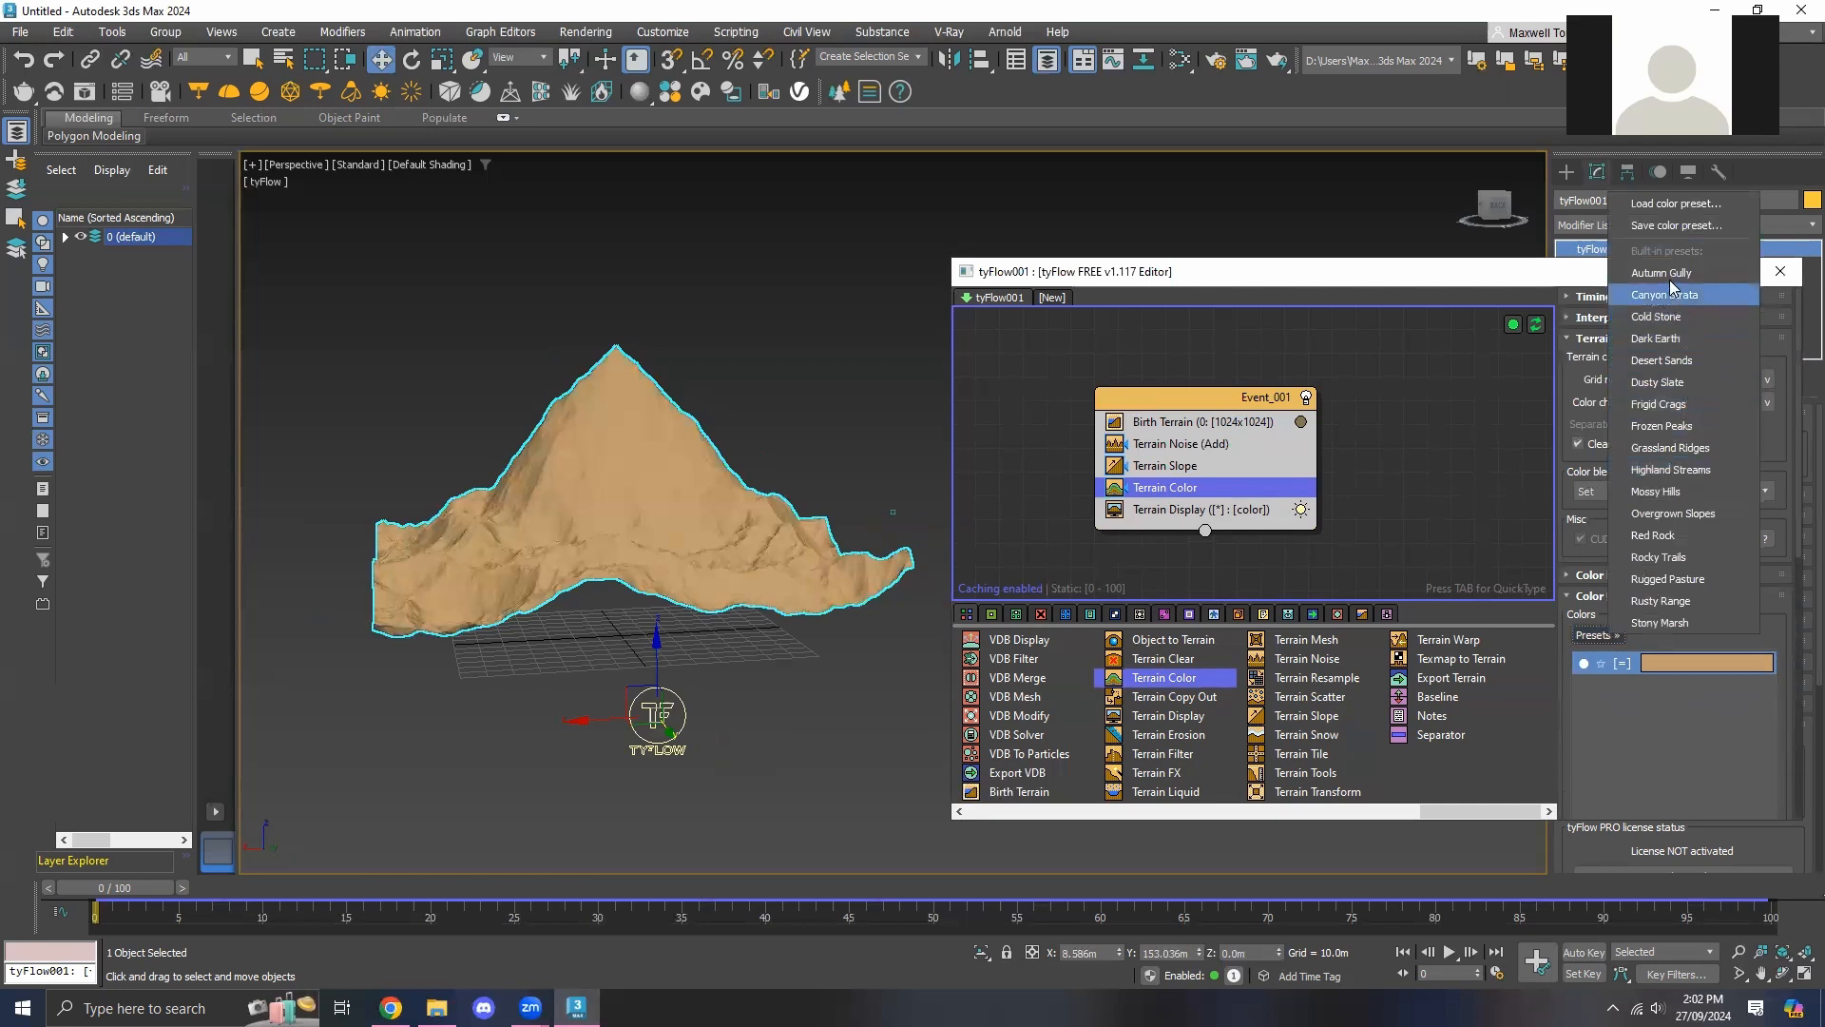
pyautogui.click(1676, 561)
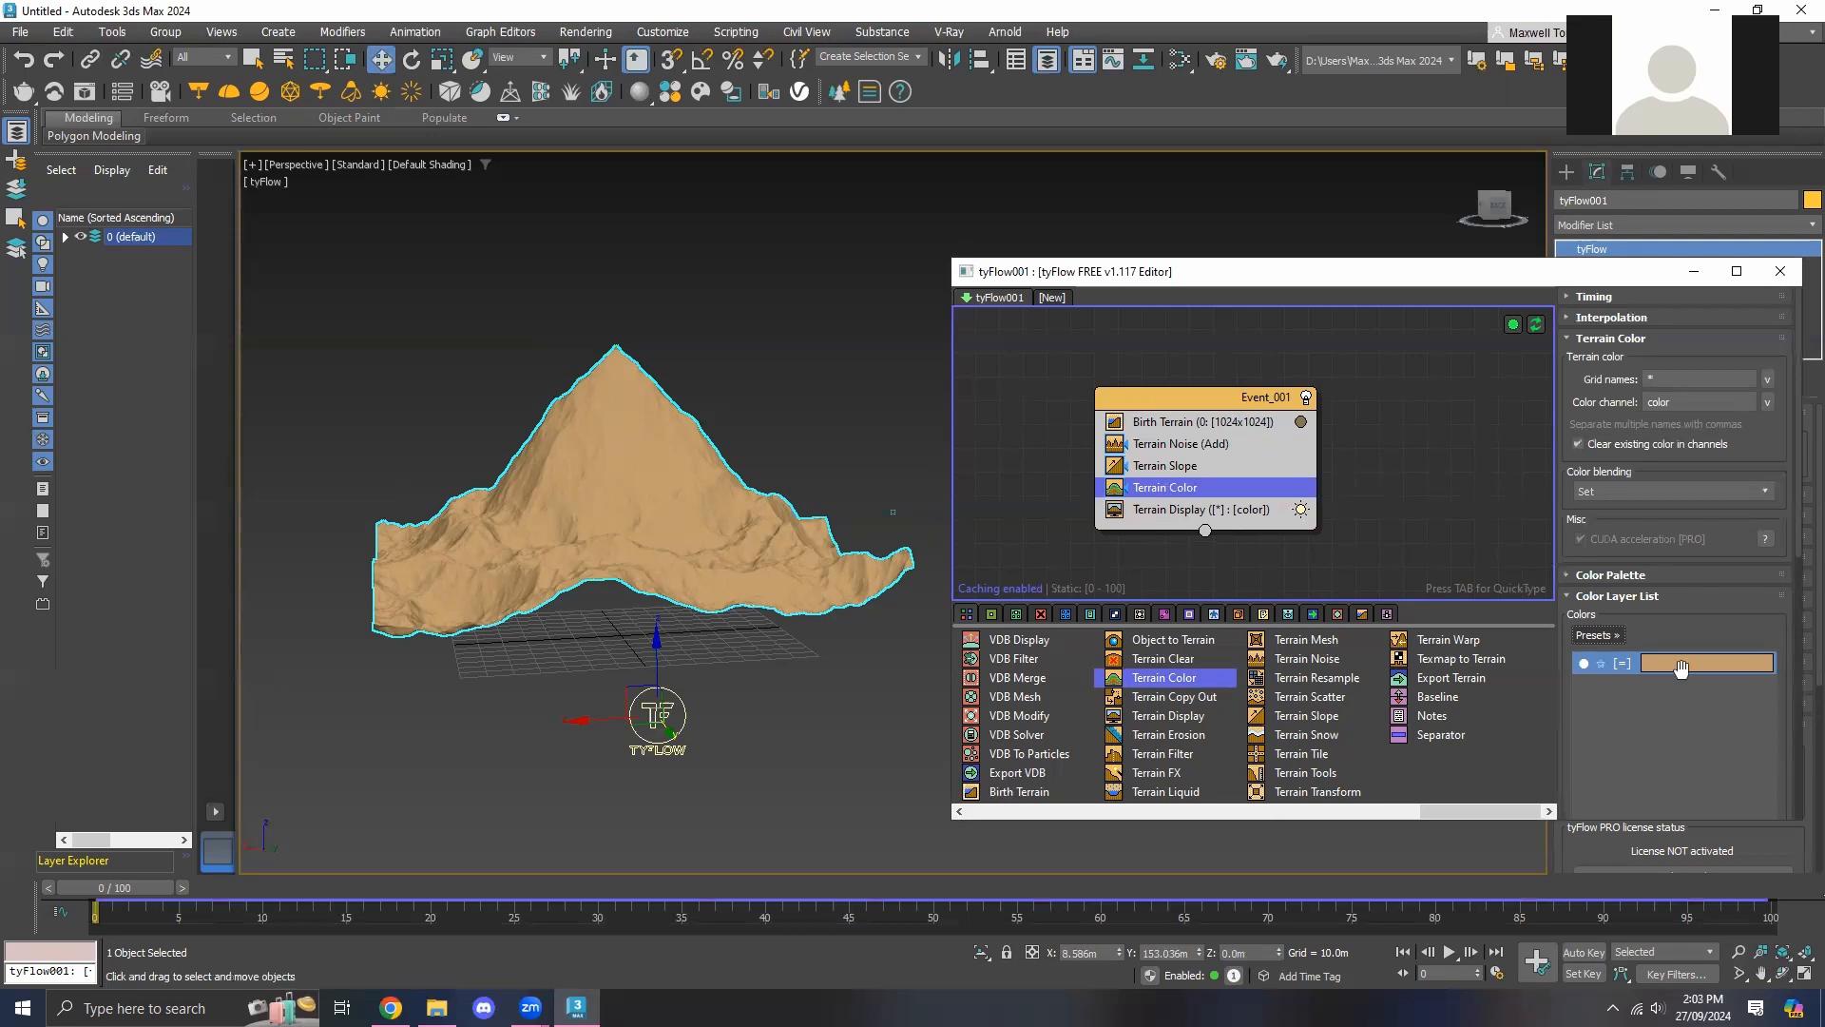
# Examine the colored terrain up close and from several angles, including the rock and vegetation patches
pyautogui.keyDown('alt'); pyautogui.moveTo(603, 472); pyautogui.dragTo(732, 555, button='middle'); pyautogui.keyUp('alt')
pyautogui.scroll(5, 776, 582)
pyautogui.scroll(-3, 755, 584)
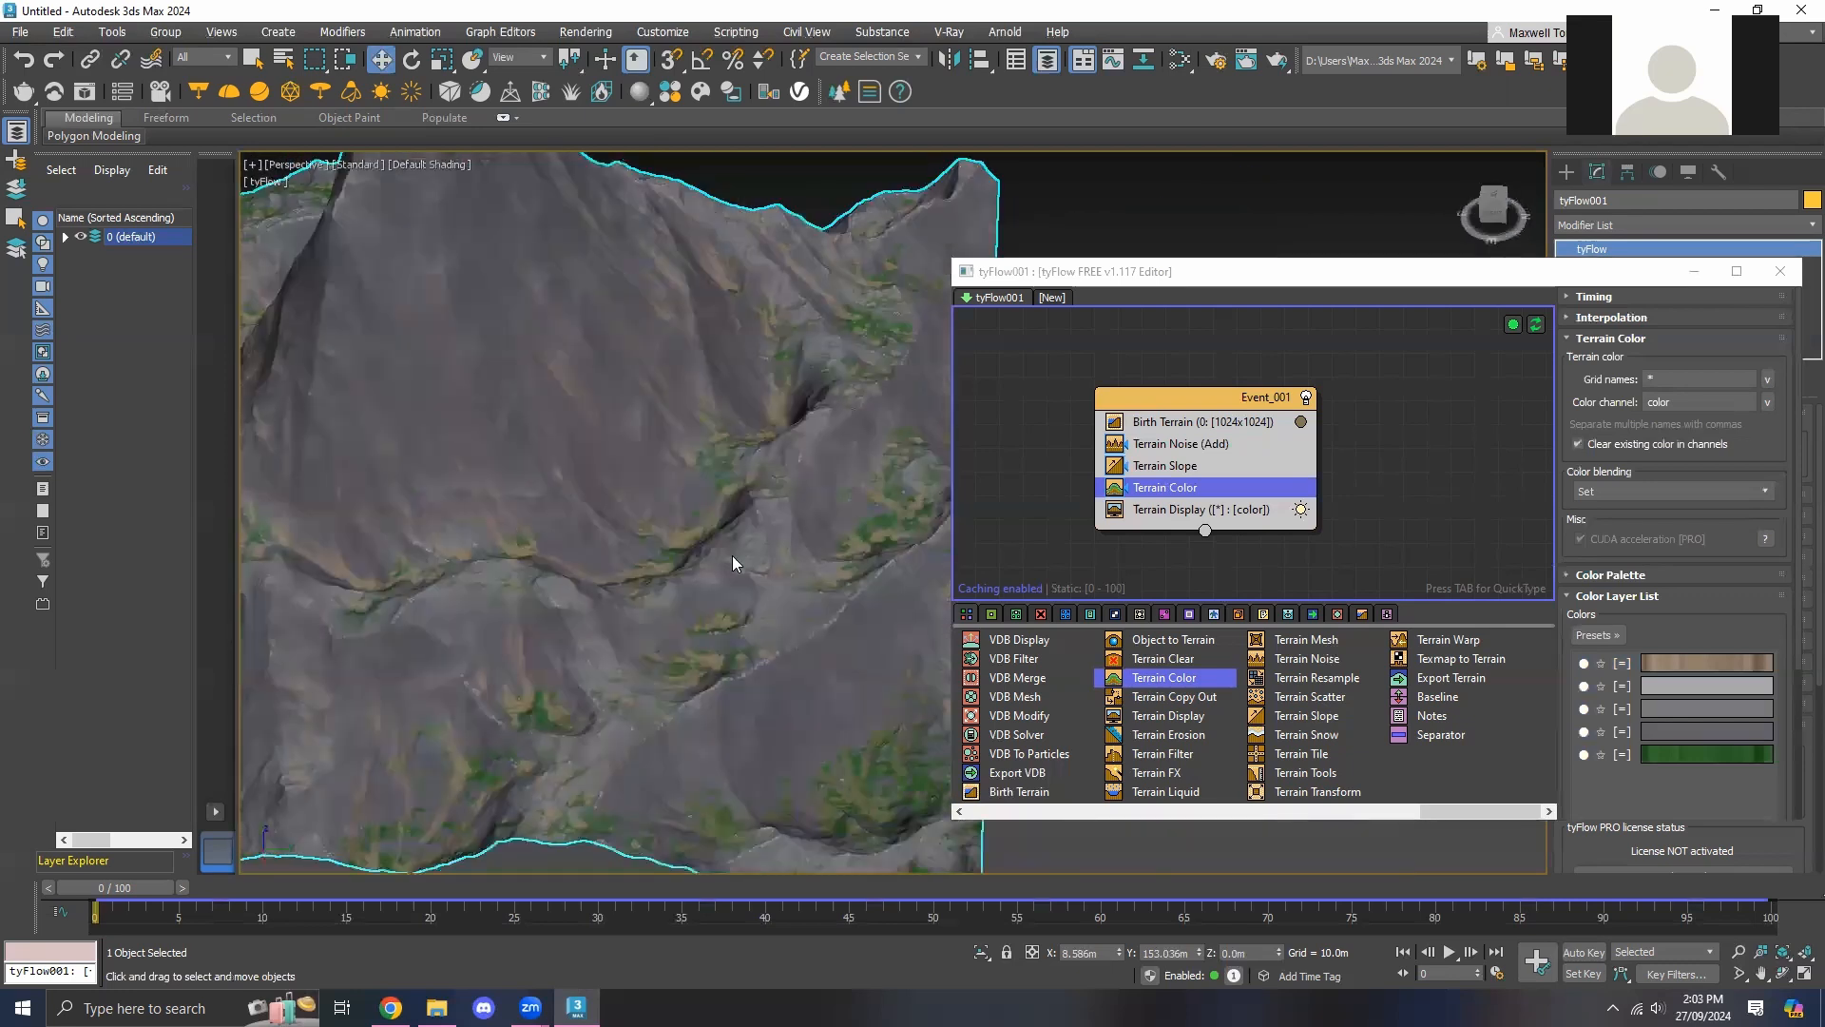
pyautogui.keyDown('alt'); pyautogui.moveTo(765, 619); pyautogui.dragTo(707, 625, button='middle'); pyautogui.keyUp('alt')
pyautogui.keyDown('alt'); pyautogui.moveTo(840, 570); pyautogui.dragTo(739, 559, button='middle'); pyautogui.keyUp('alt')
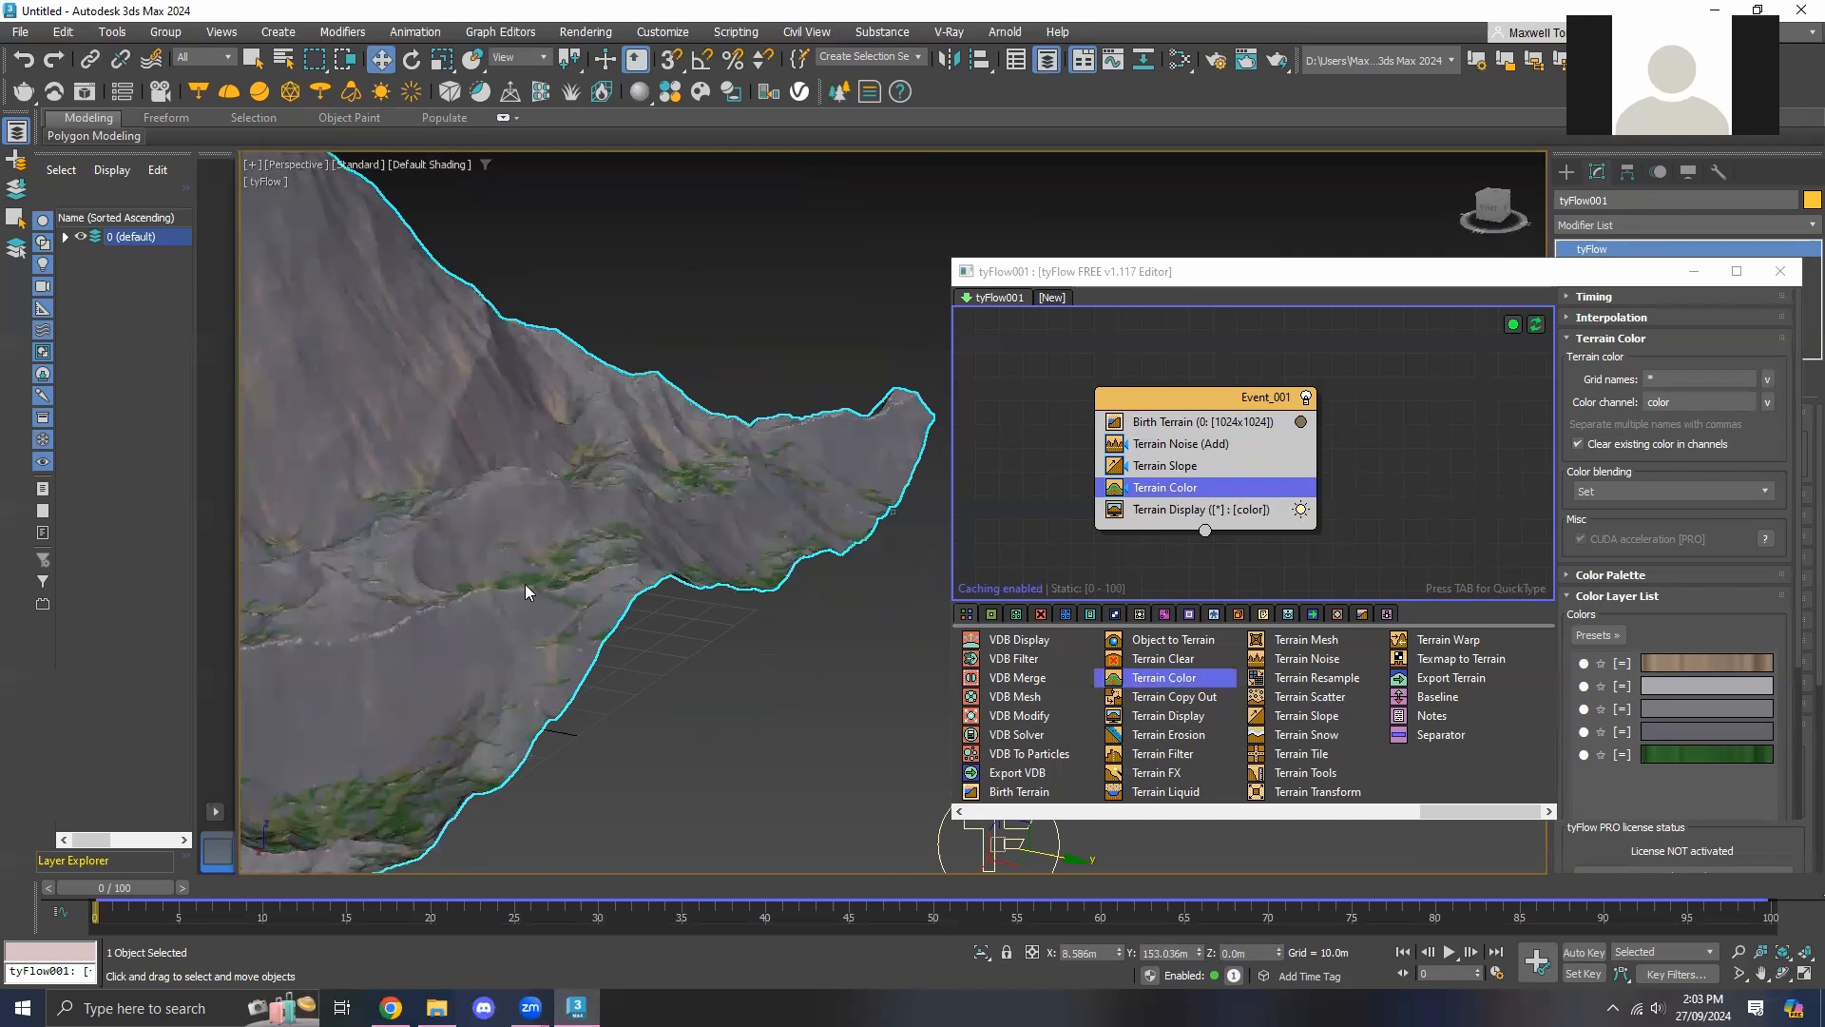
pyautogui.moveTo(517, 534); pyautogui.dragTo(715, 532, button='middle')
pyautogui.scroll(-5, 669, 563)
pyautogui.moveTo(597, 542); pyautogui.dragTo(839, 578, button='middle')
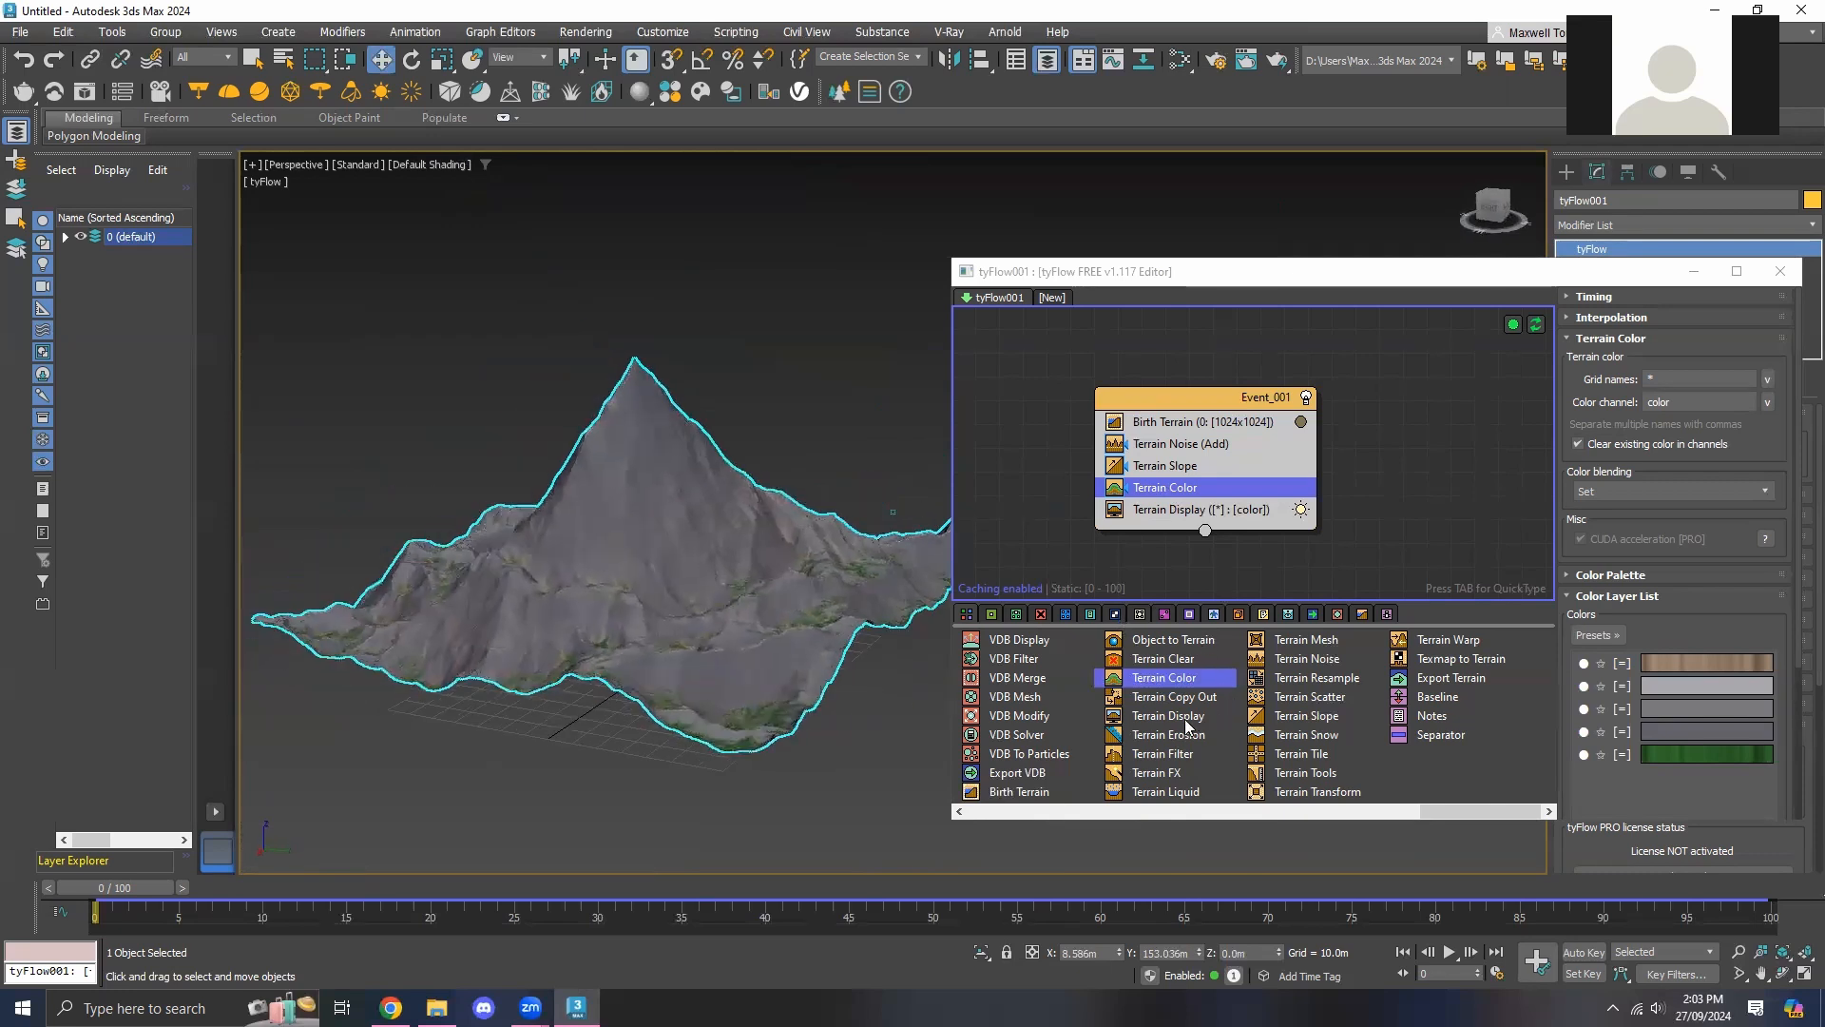
# Add a Terrain FX operator in Rugged mode below Terrain Color and check the surface detail on the peak
pyautogui.click(1161, 776)
pyautogui.moveTo(1158, 782); pyautogui.dragTo(1175, 507)
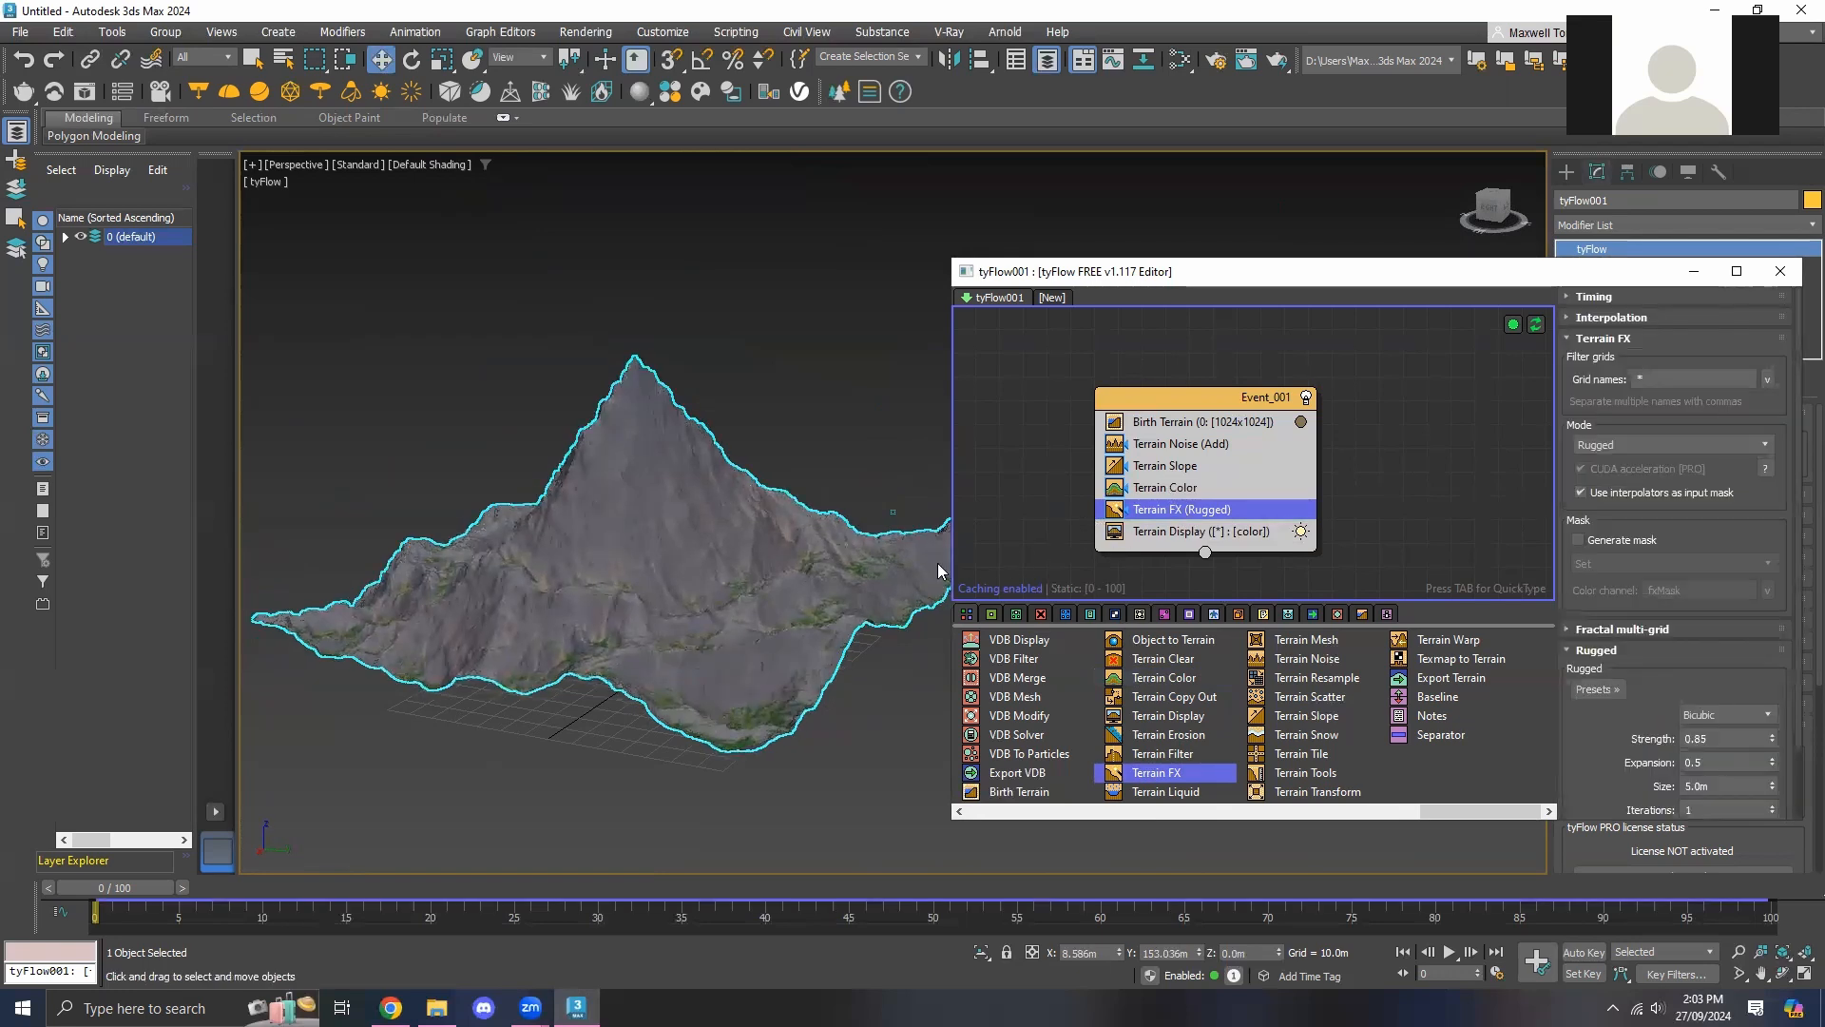
pyautogui.scroll(5, 568, 584)
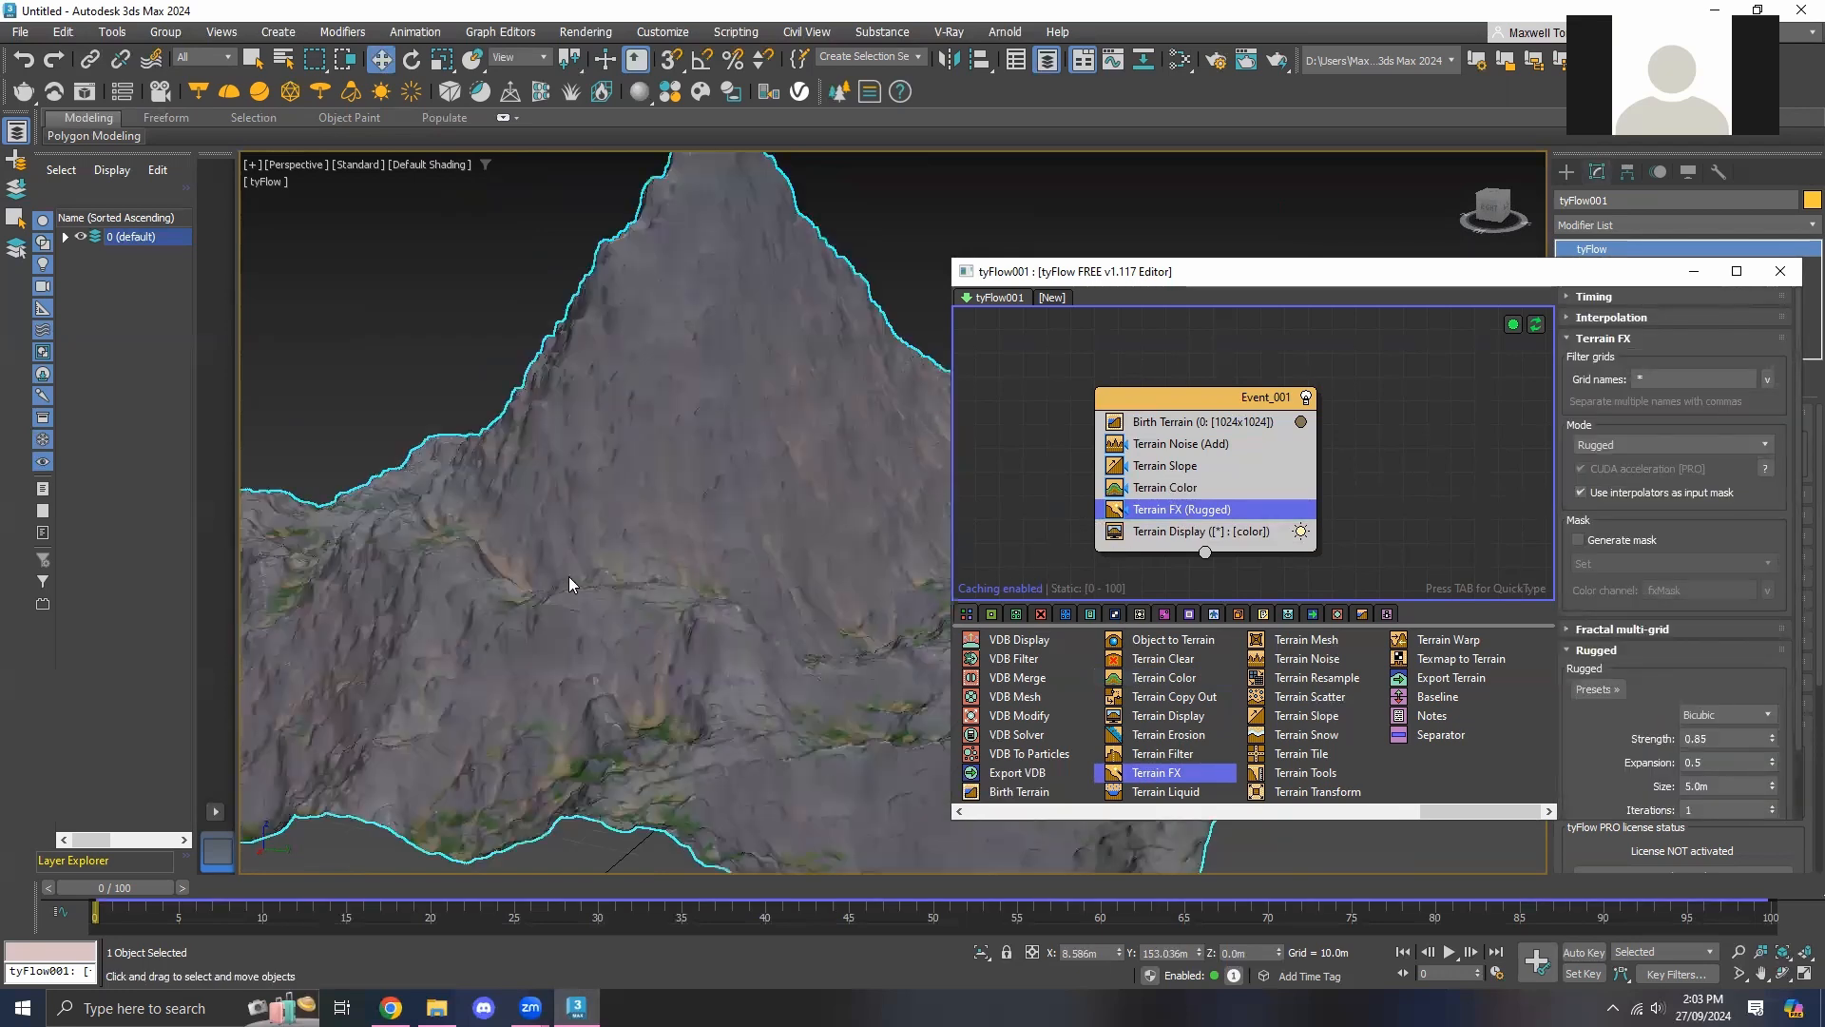
pyautogui.moveTo(660, 531)
pyautogui.keyDown('alt'); pyautogui.mouseDown(button='middle')
pyautogui.moveTo(688, 539)
pyautogui.moveTo(776, 375)
pyautogui.moveTo(676, 642)
pyautogui.moveTo(704, 609)
pyautogui.moveTo(599, 685)
pyautogui.moveTo(590, 415)
pyautogui.mouseUp(button='middle'); pyautogui.keyUp('alt')
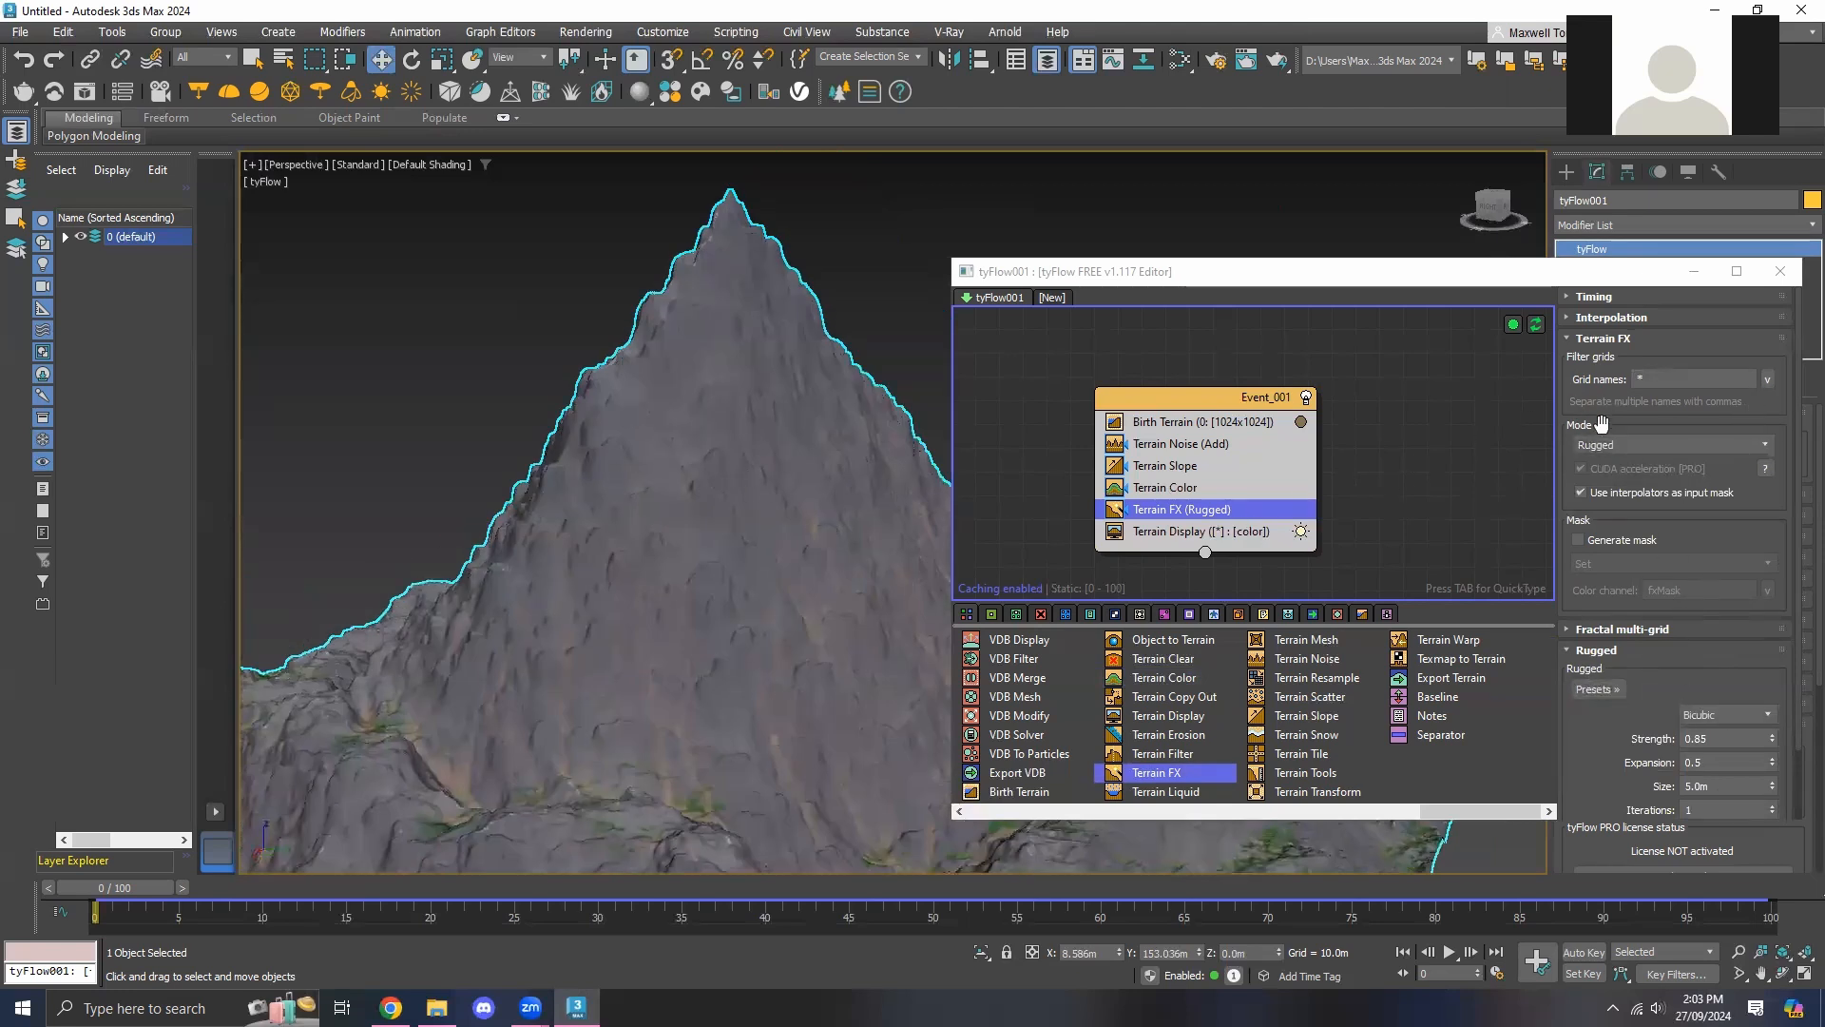
# Try the Rocky mode on the Terrain FX operator, inspect the mountain, and switch the mode back to Rugged
pyautogui.click(1624, 444)
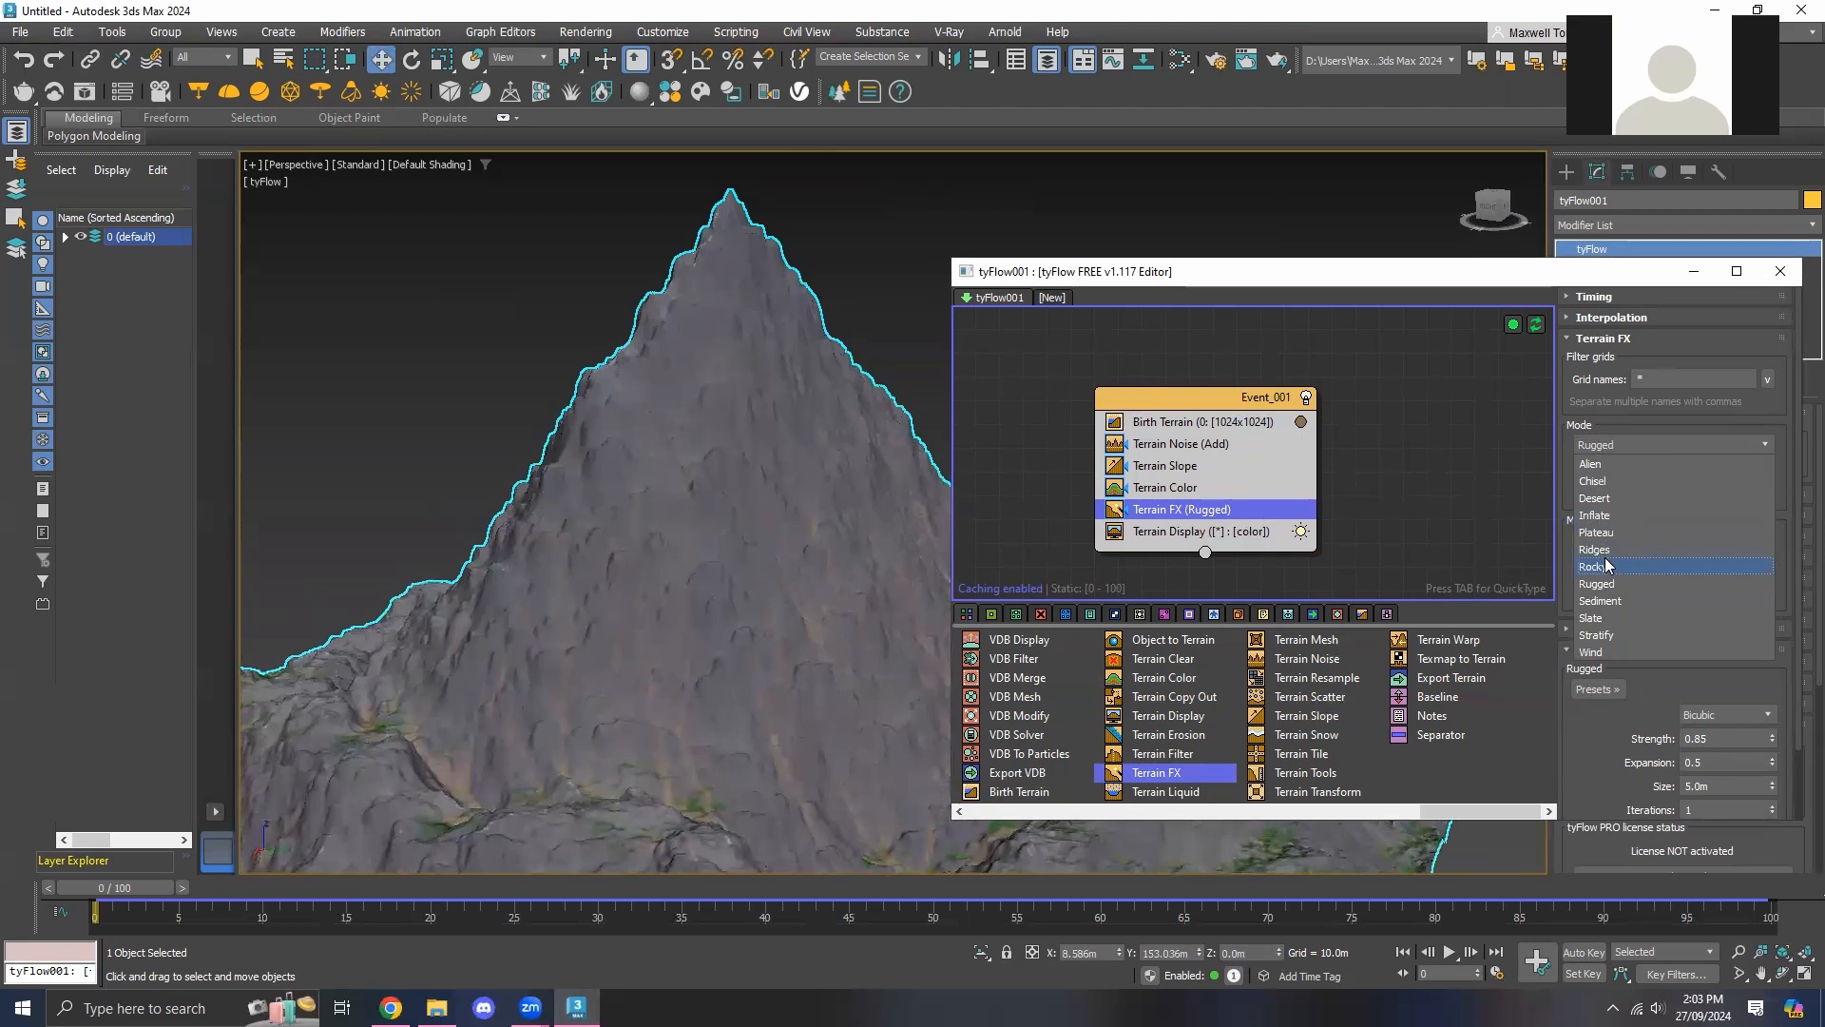
pyautogui.press('Escape')
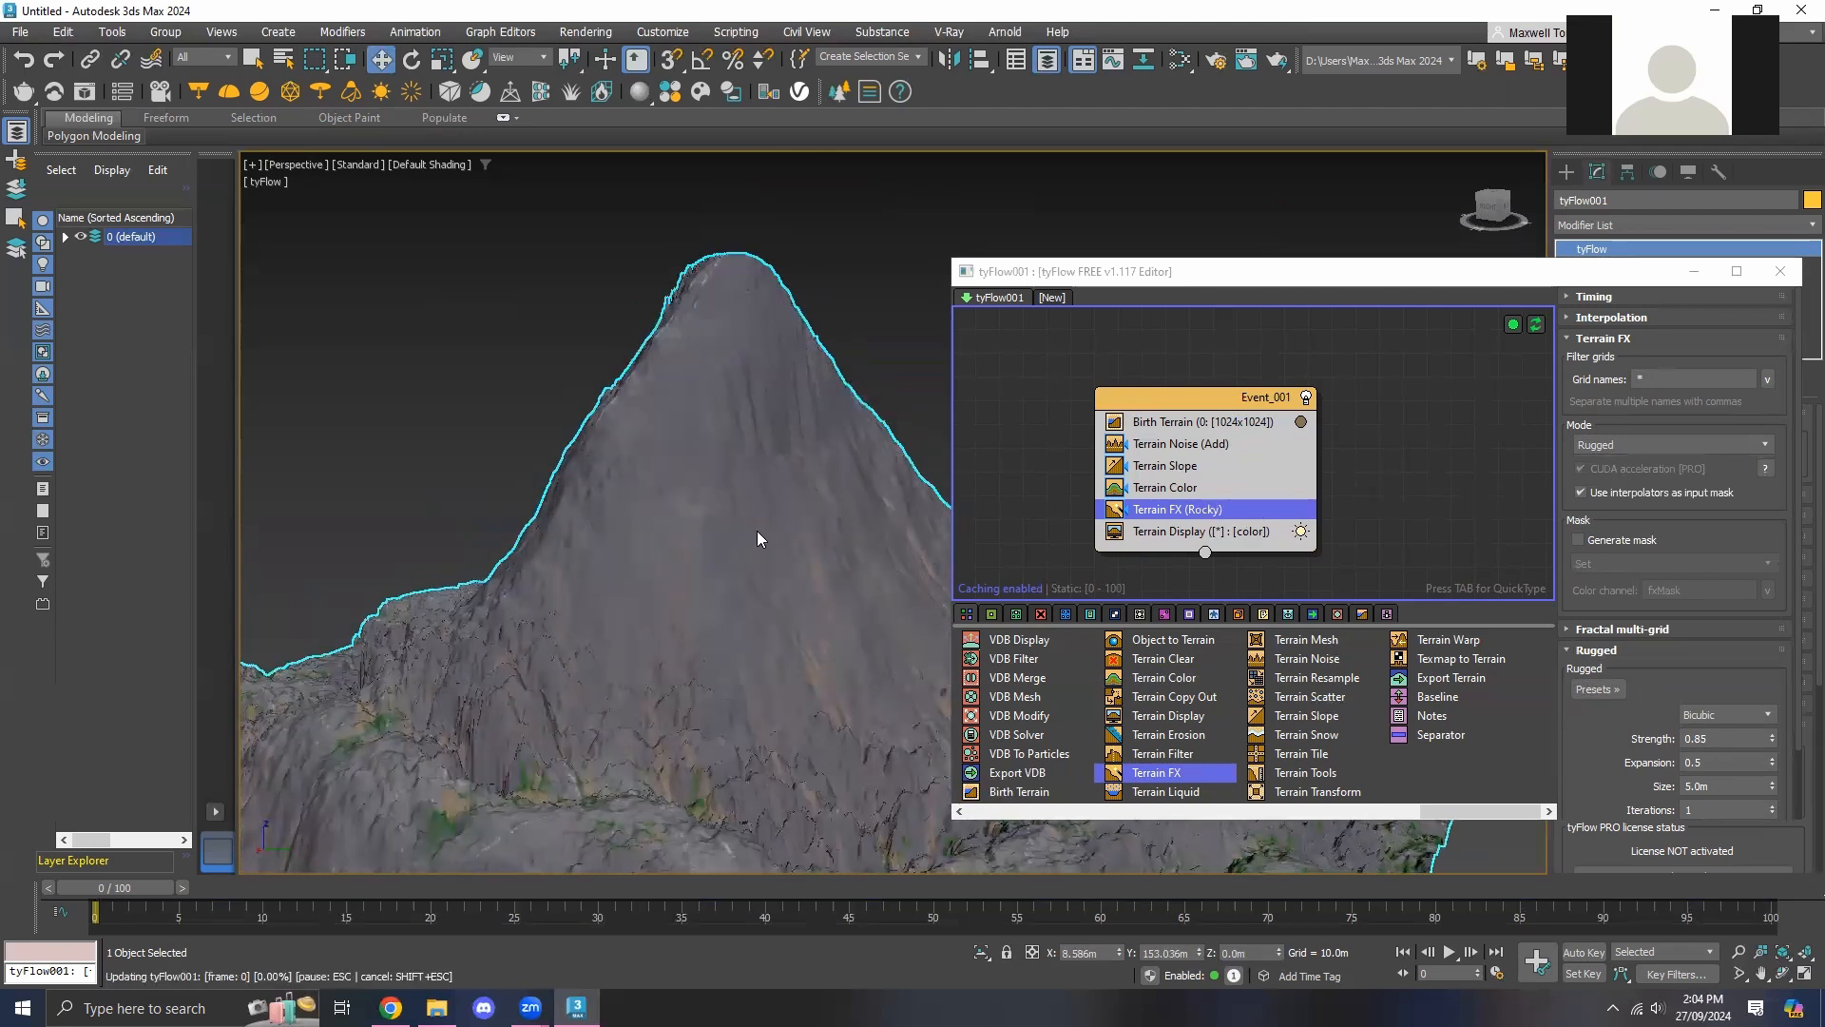
pyautogui.keyDown('alt'); pyautogui.moveTo(806, 533); pyautogui.dragTo(717, 482, button='middle'); pyautogui.keyUp('alt')
pyautogui.scroll(3, 627, 473)
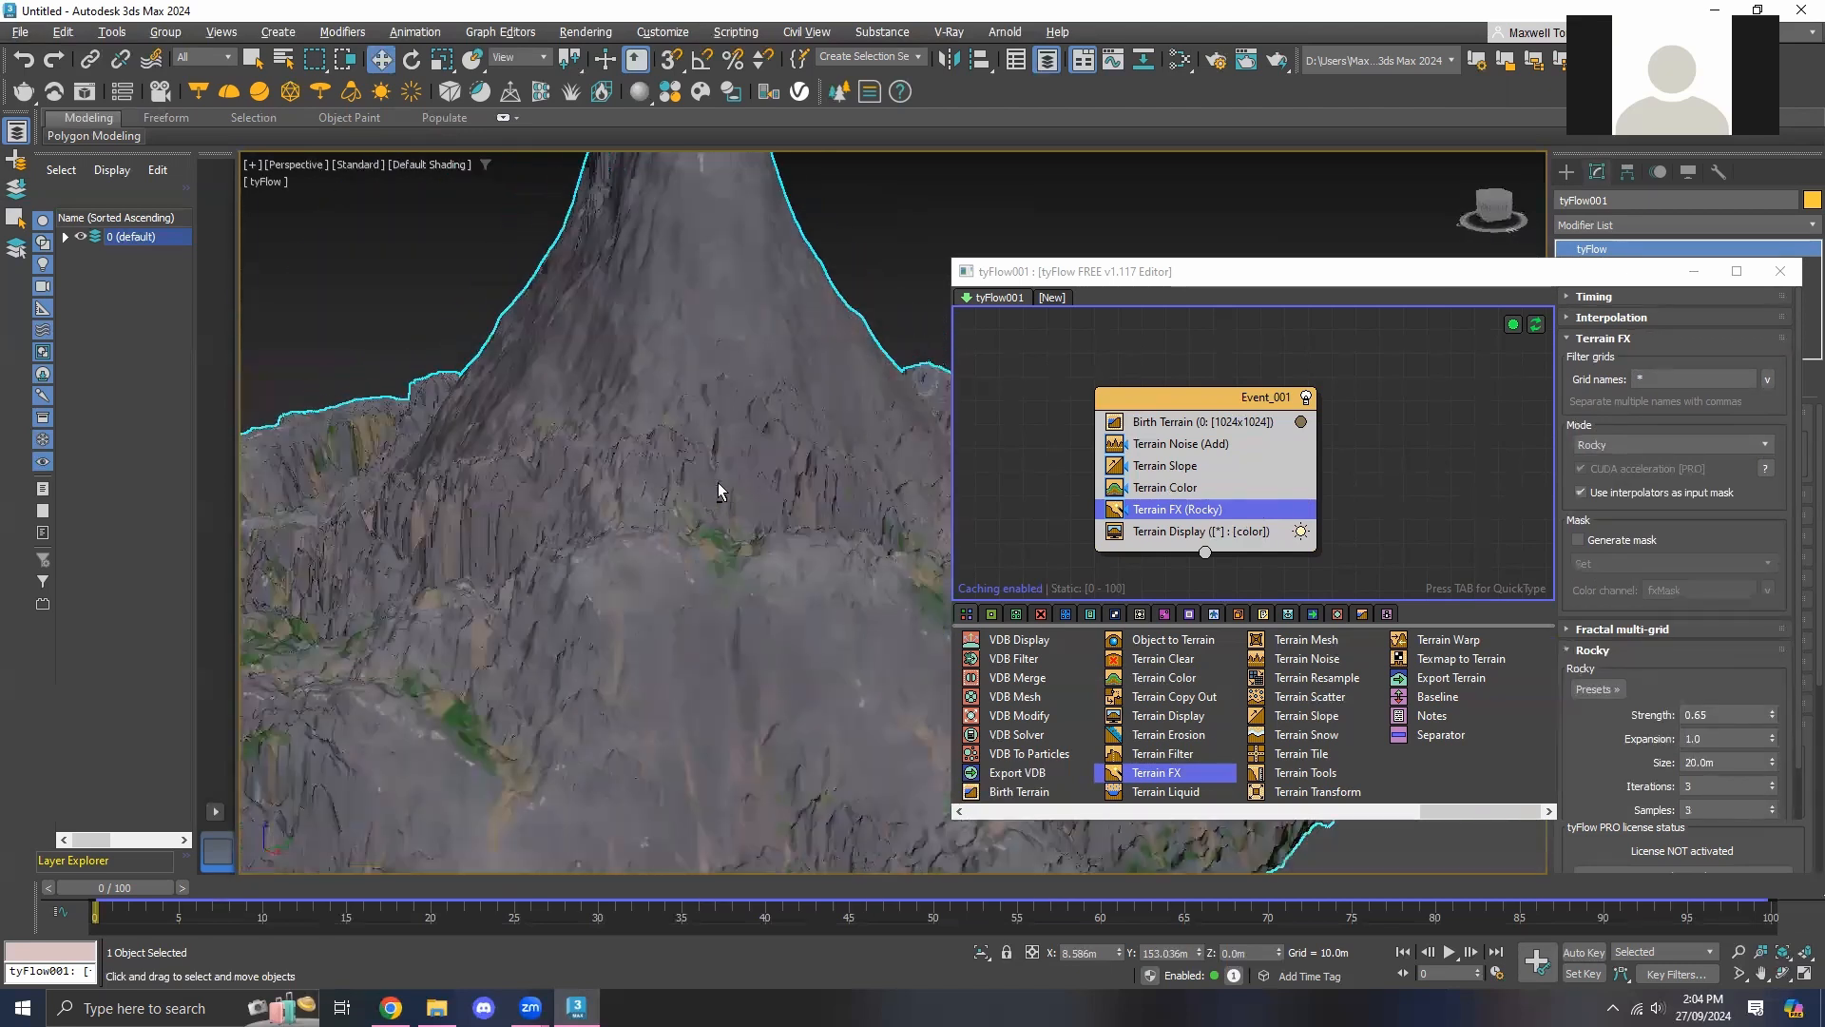
pyautogui.scroll(-5, 732, 480)
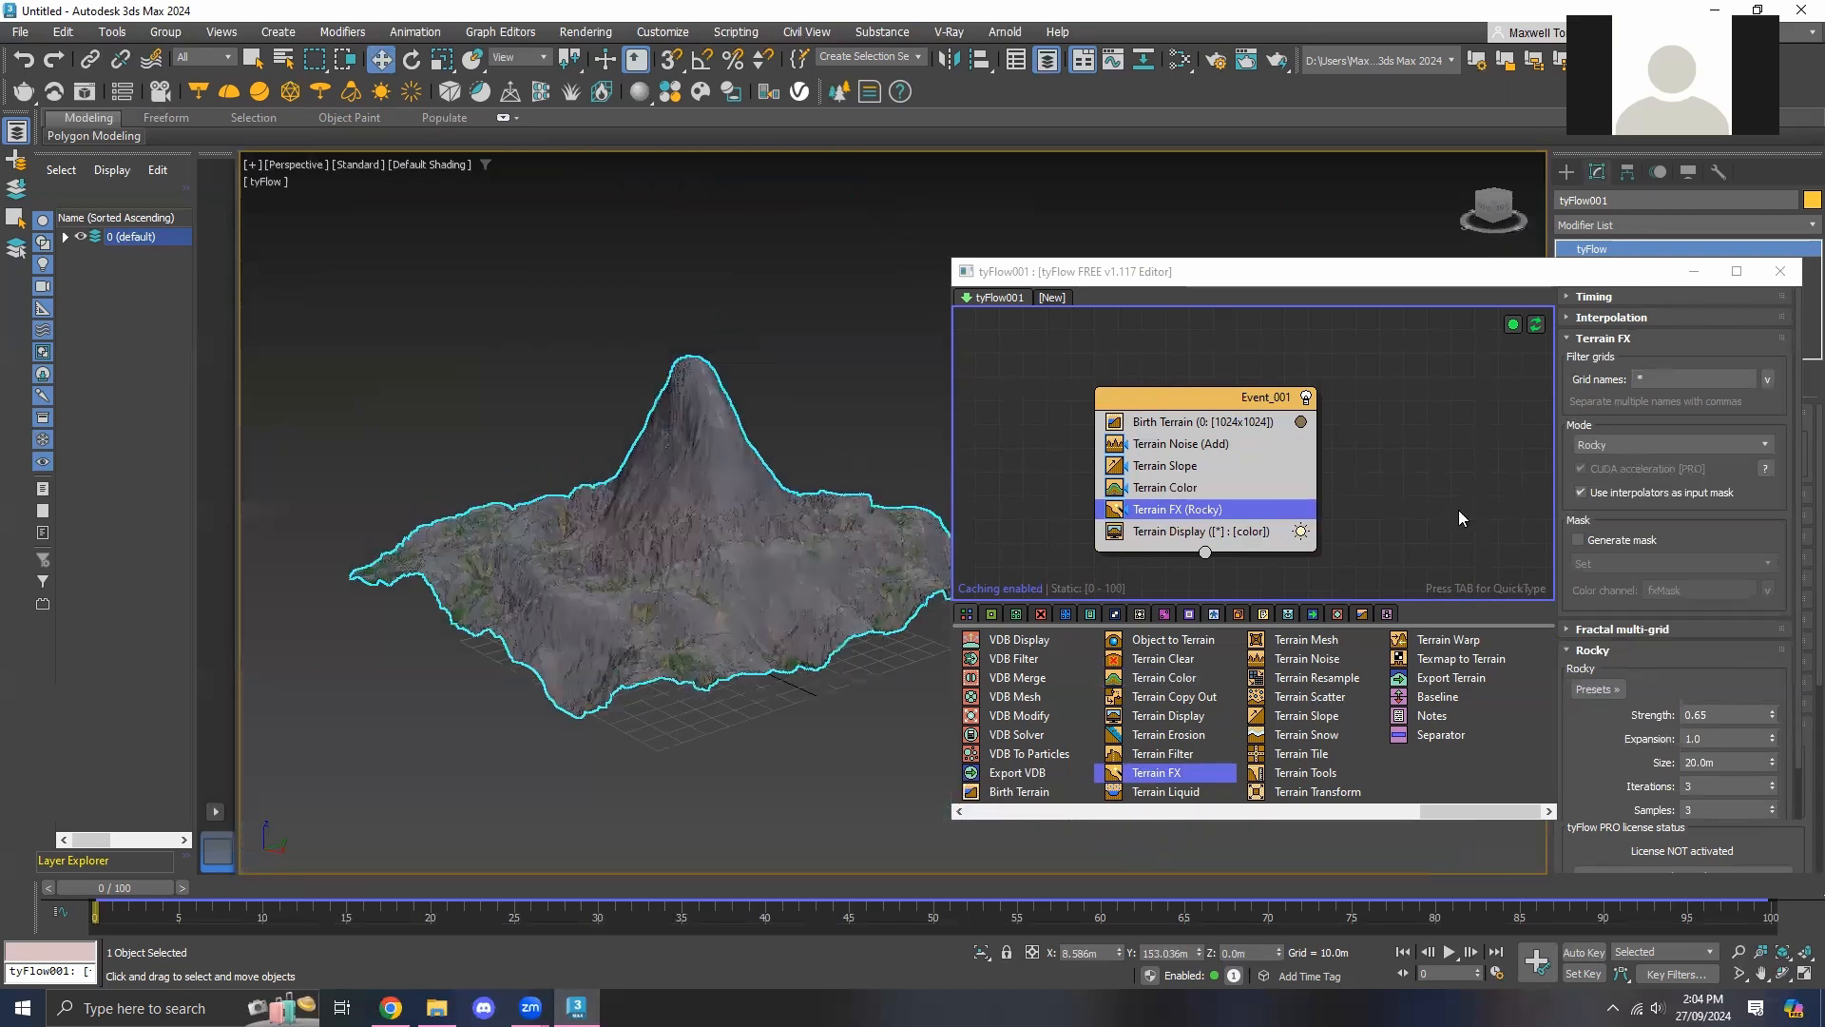
pyautogui.click(1640, 445)
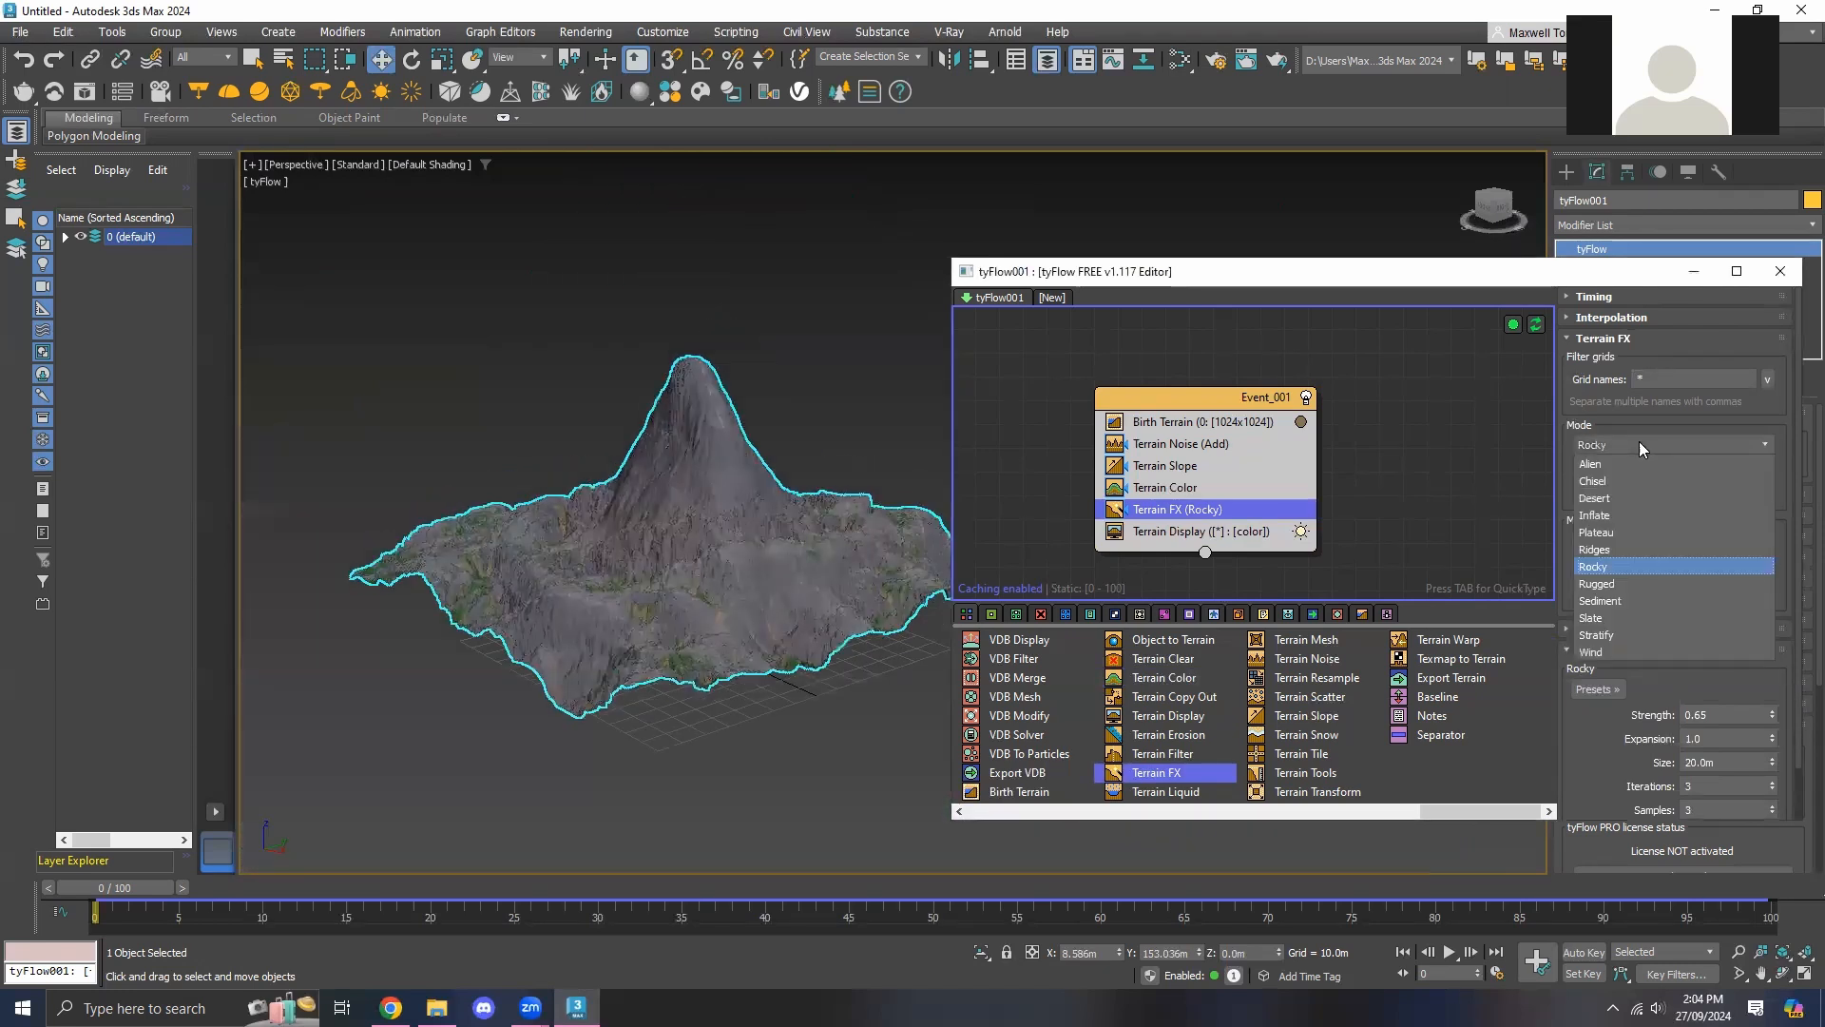
pyautogui.click(1612, 586)
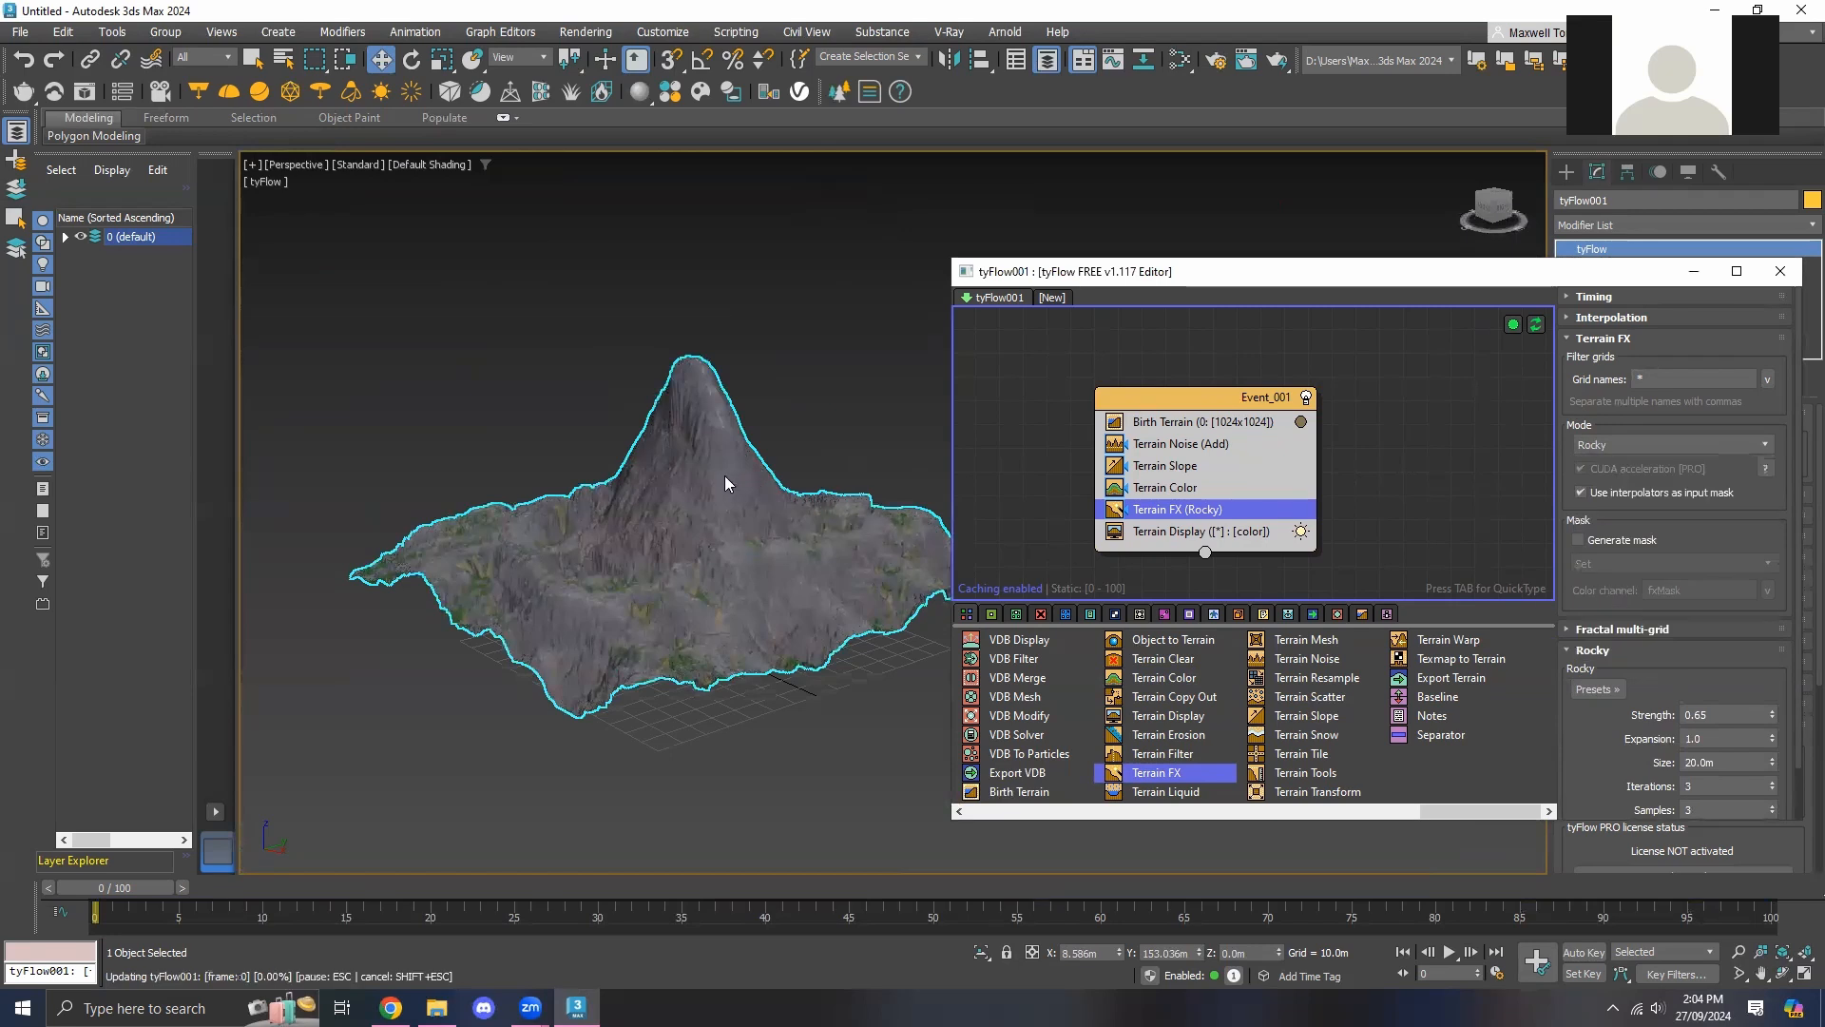
pyautogui.keyDown('alt'); pyautogui.moveTo(711, 470); pyautogui.dragTo(1021, 515, button='middle'); pyautogui.keyUp('alt')
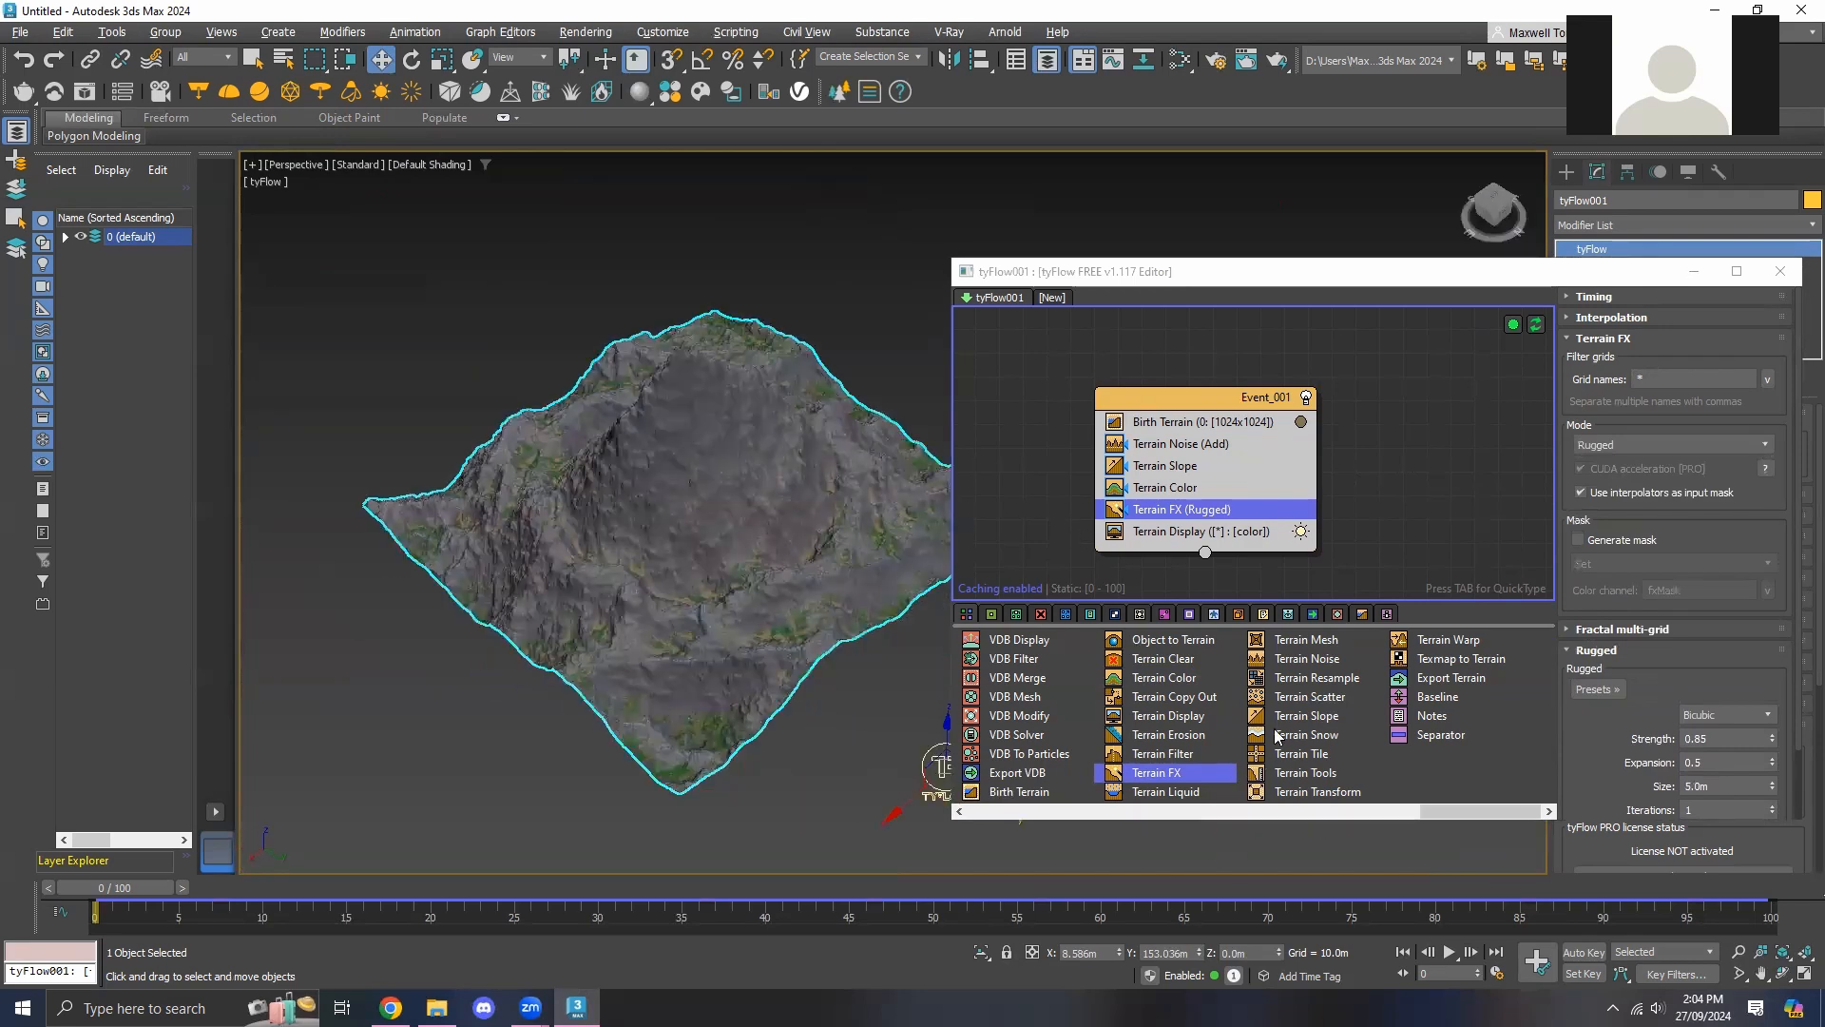
# Add a Terrain Snow operator below Terrain FX and inspect the snow cover on the mountain
pyautogui.moveTo(1312, 732)
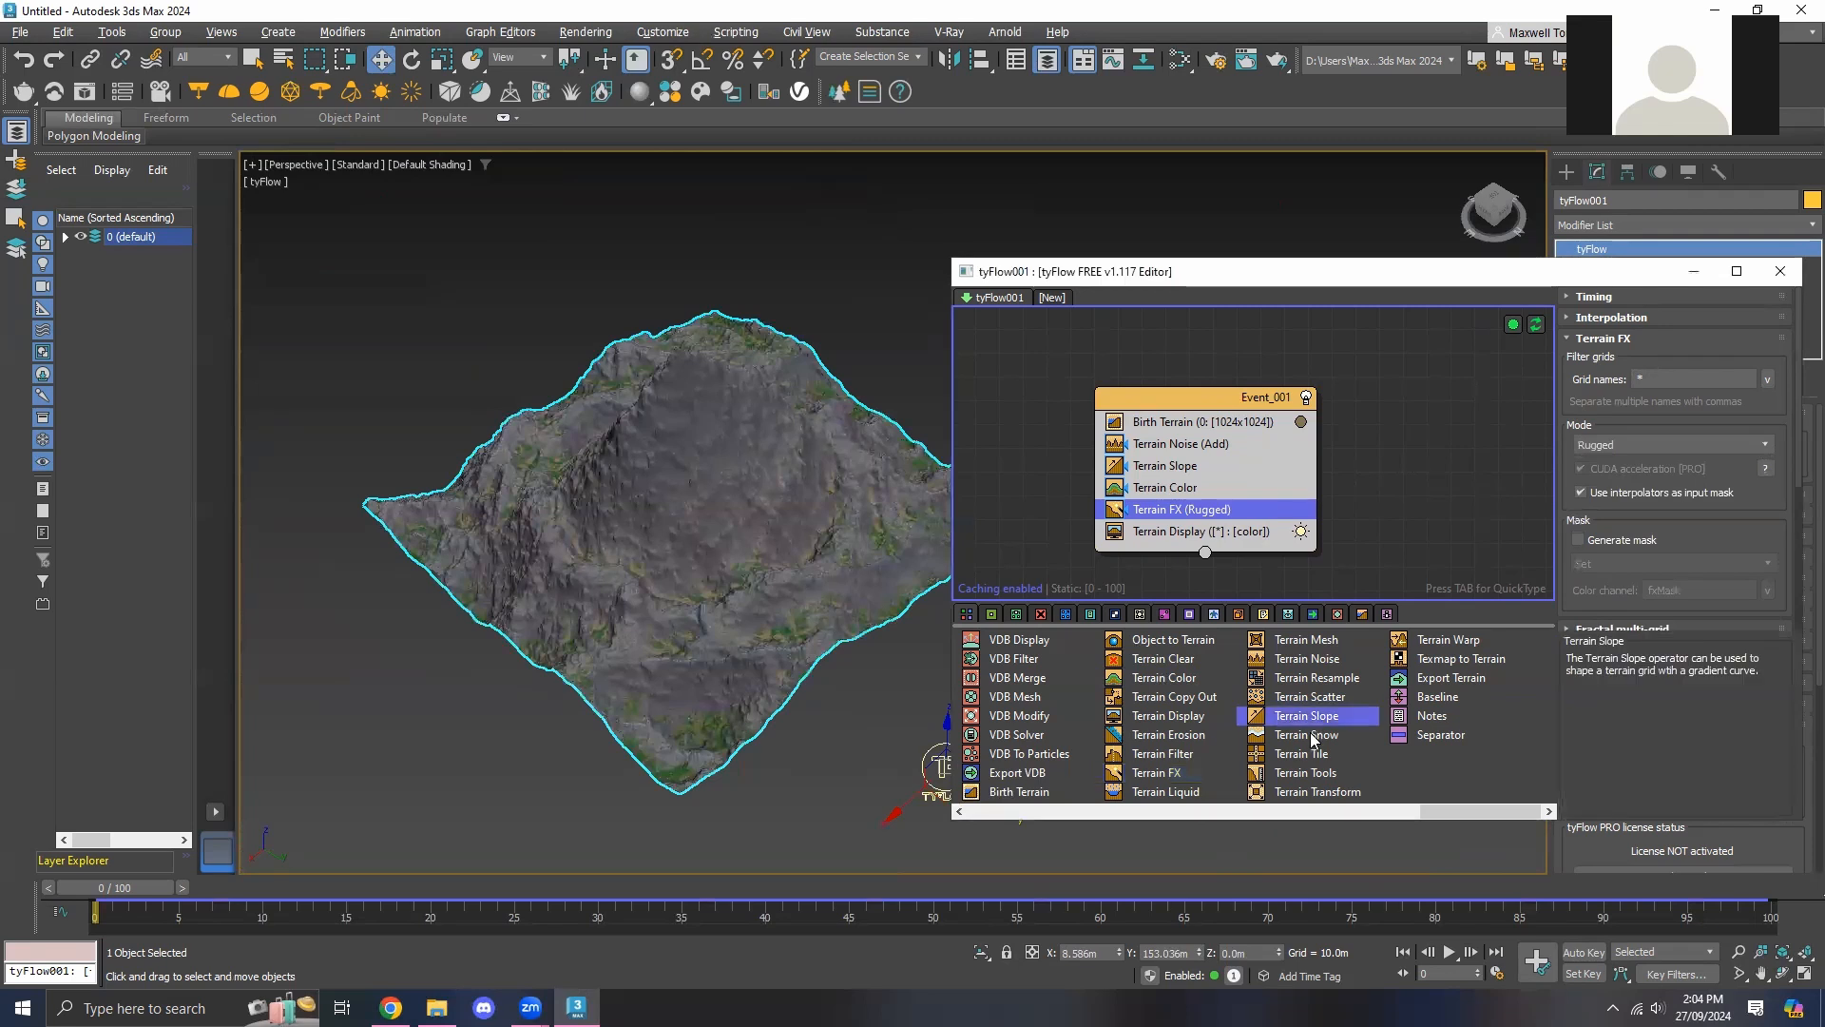
pyautogui.moveTo(1307, 737); pyautogui.dragTo(1184, 521)
pyautogui.keyDown('alt'); pyautogui.moveTo(816, 503); pyautogui.dragTo(789, 608, button='middle'); pyautogui.keyUp('alt')
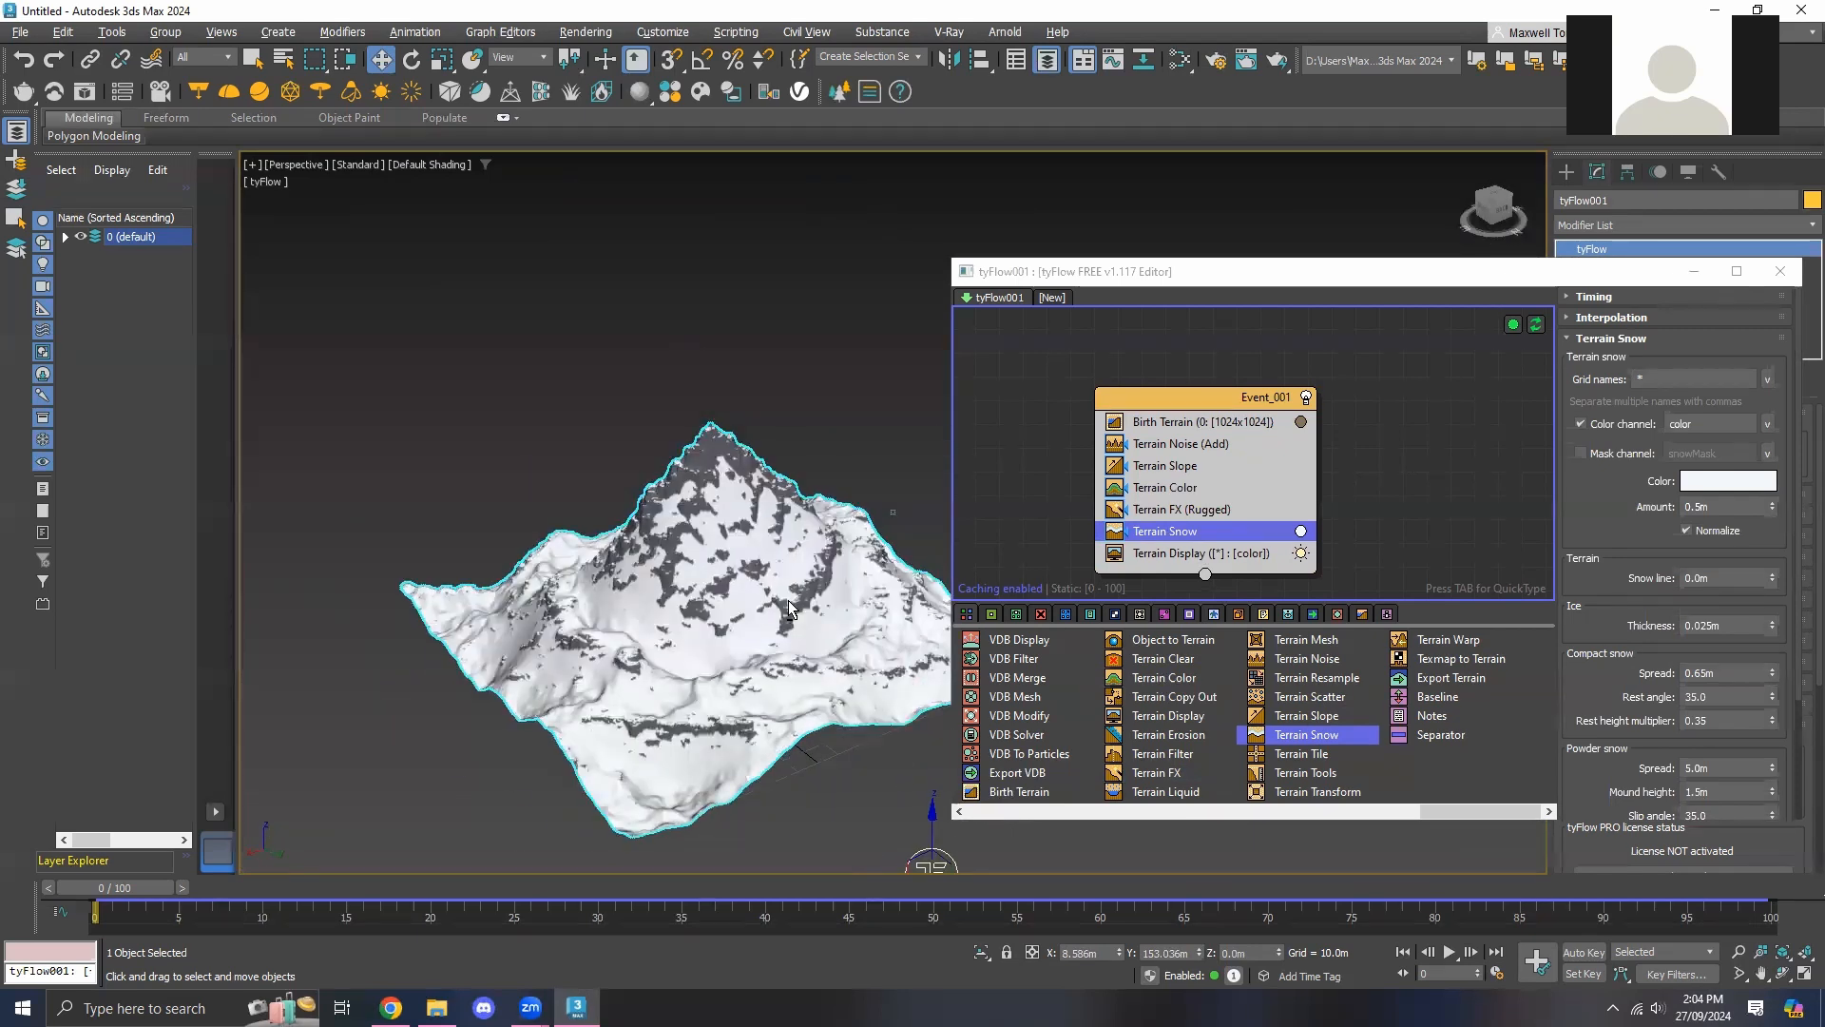
pyautogui.scroll(6, 763, 568)
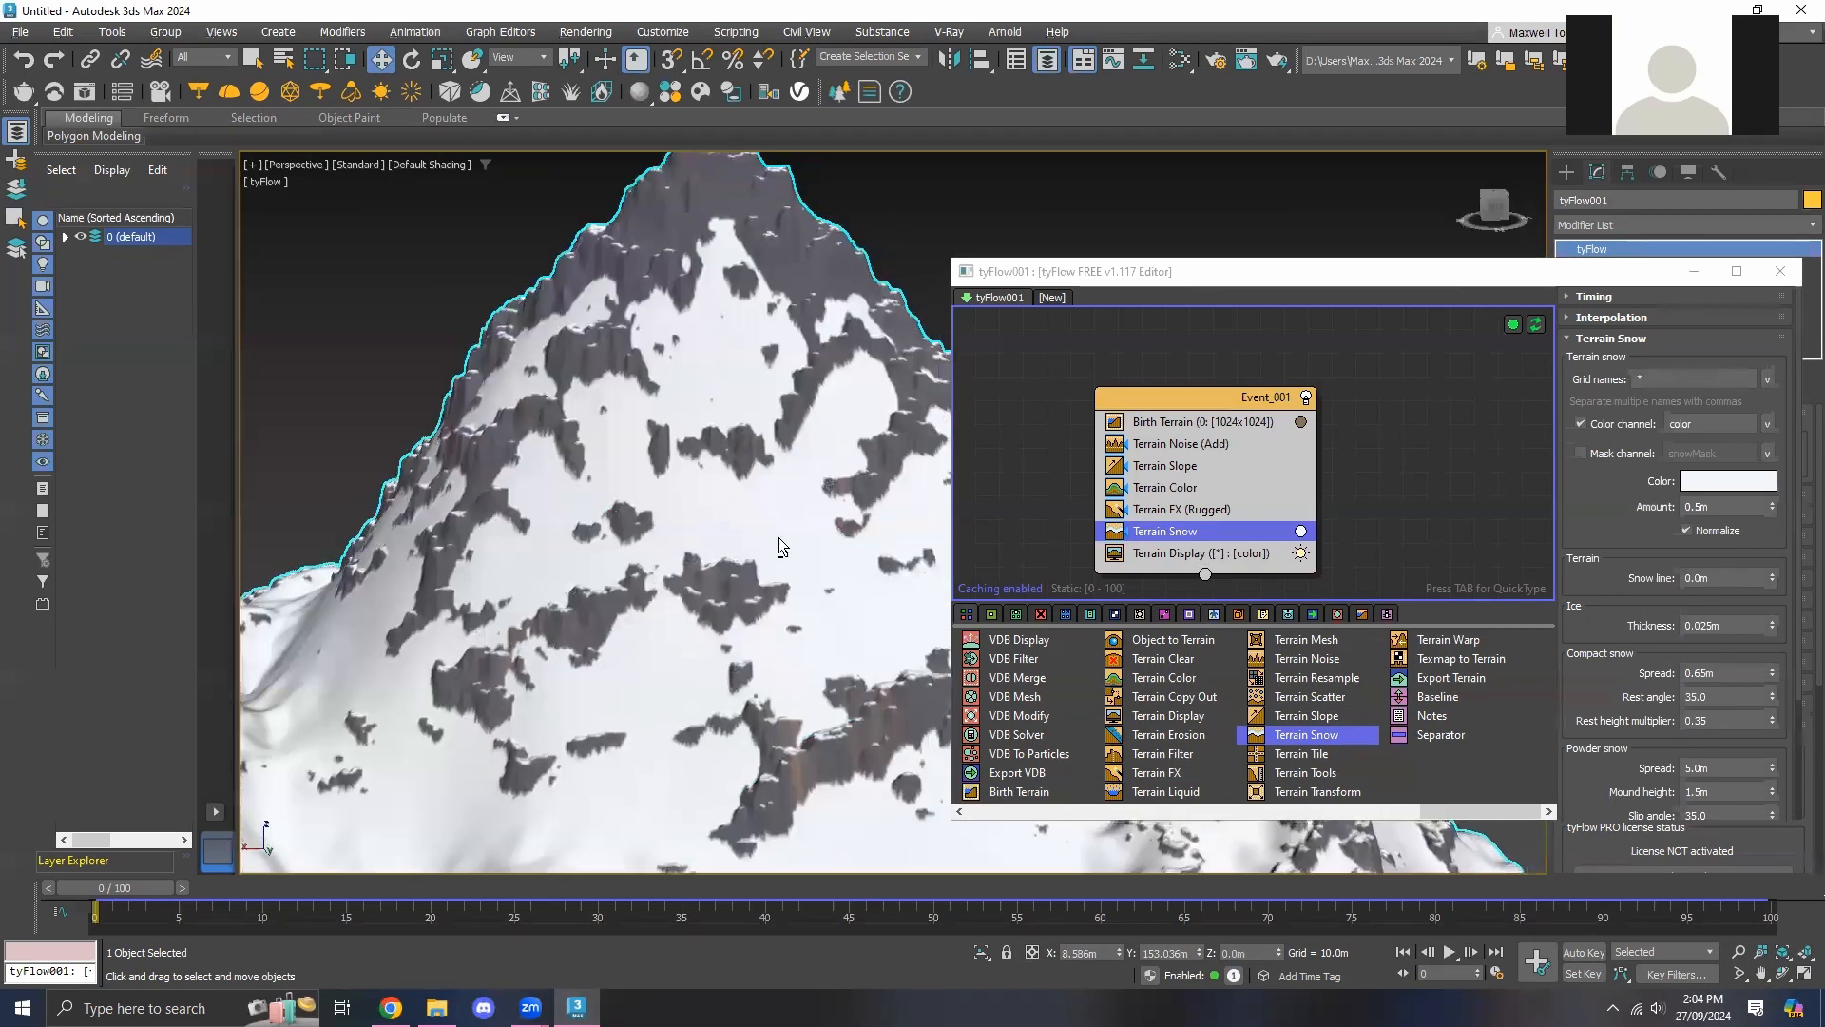
pyautogui.press('z')
pyautogui.scroll(-4, 751, 532)
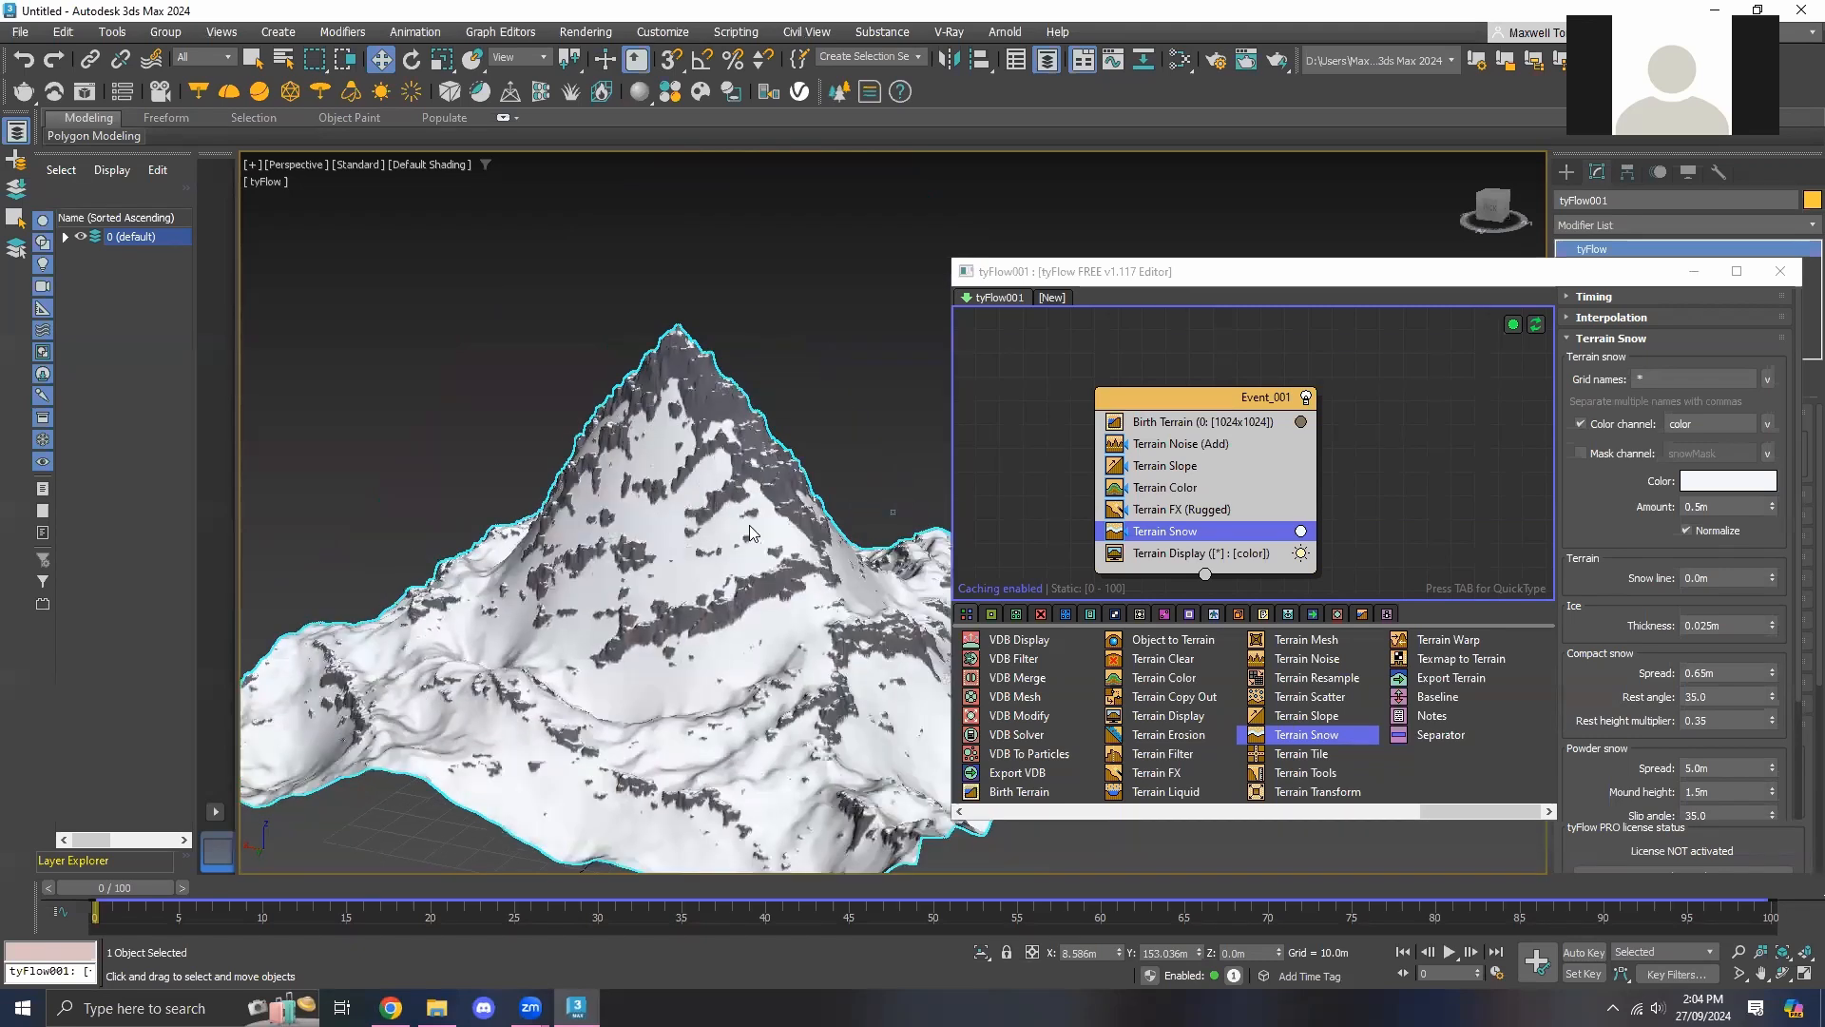
pyautogui.moveTo(750, 525); pyautogui.dragTo(737, 501, button='middle')
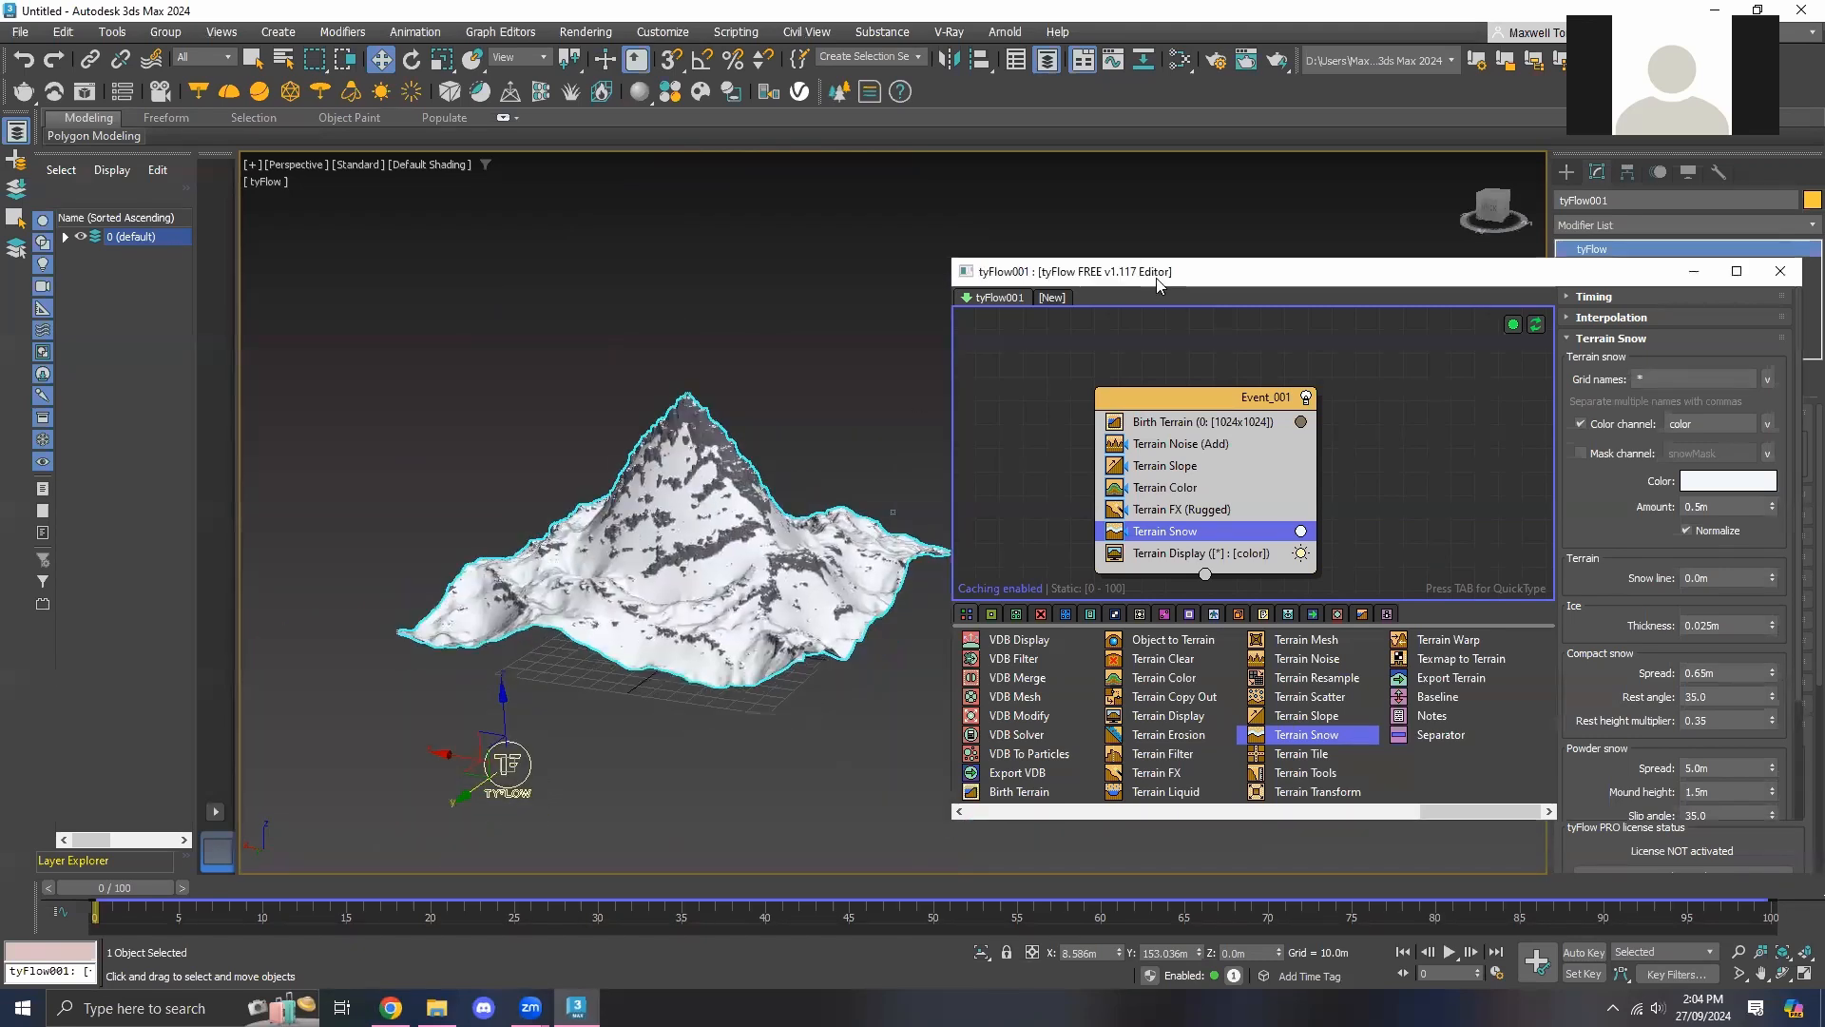
# Review the Terrain Snow ice, compact snow and powder snow settings and examine the snowy mountain from several angles
pyautogui.moveTo(1158, 280); pyautogui.dragTo(1163, 263)
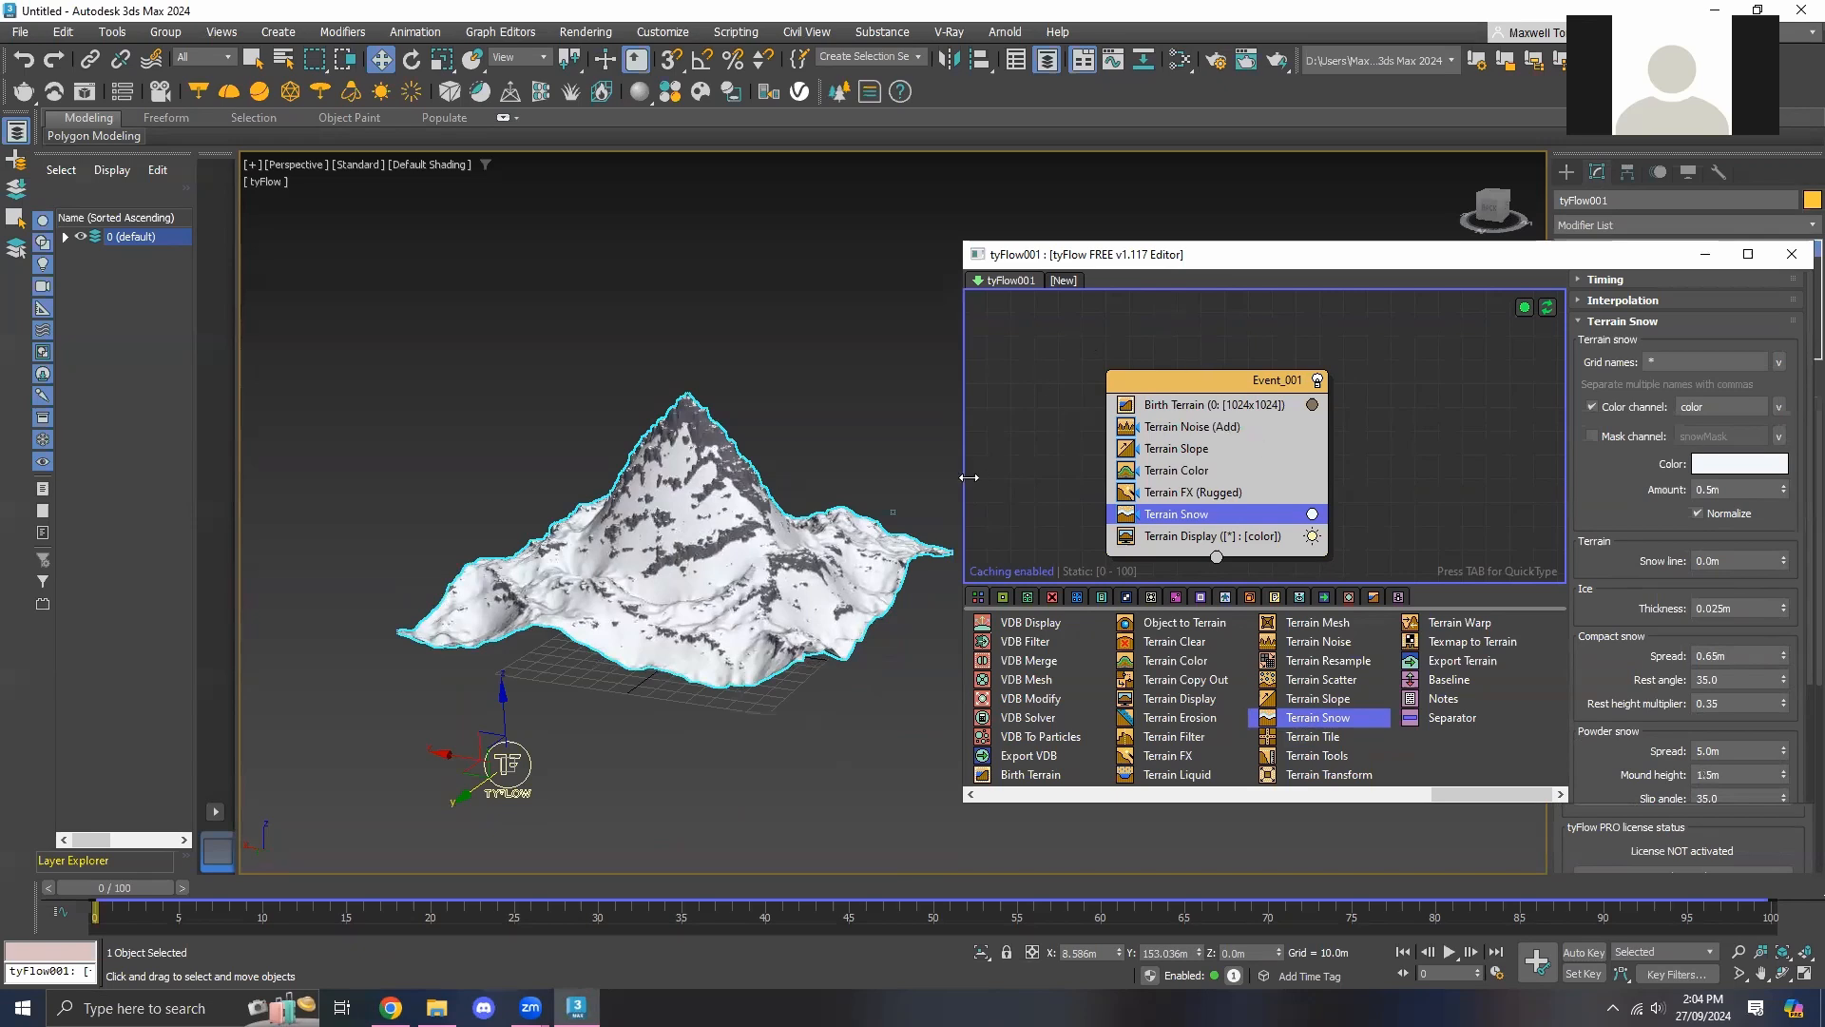
pyautogui.scroll(4, 709, 522)
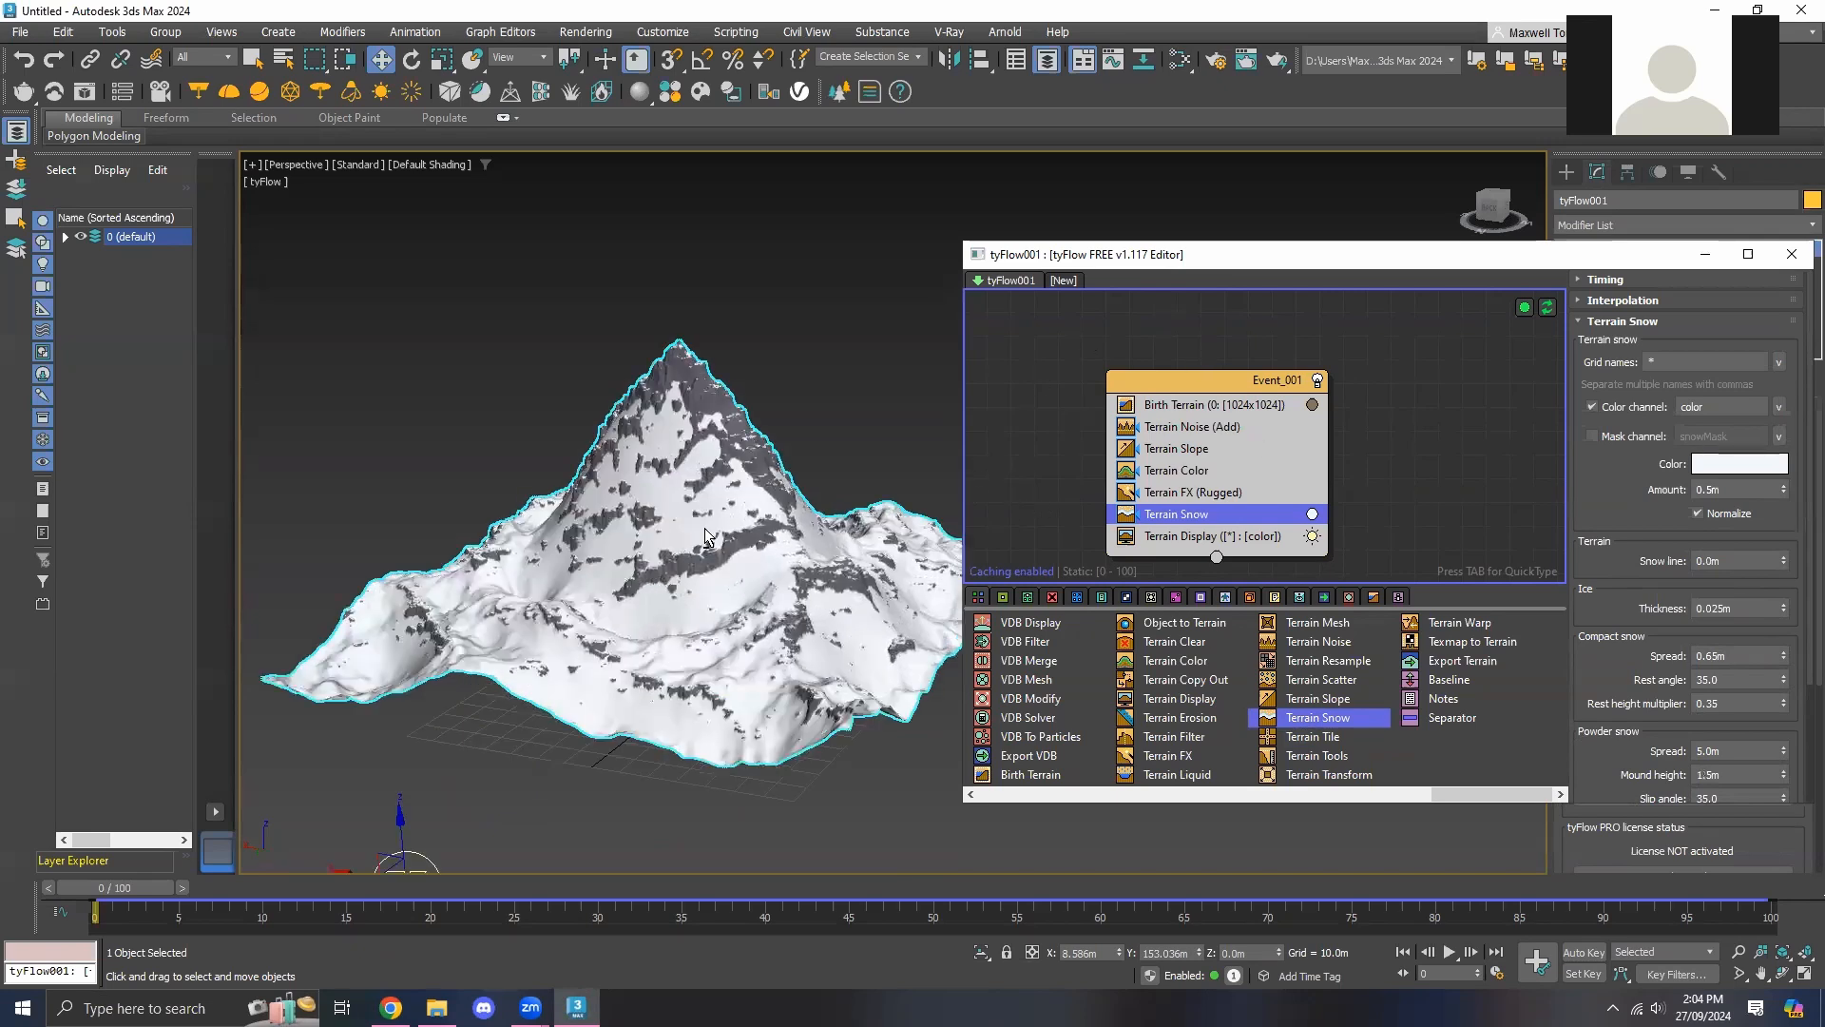
pyautogui.click(1720, 608)
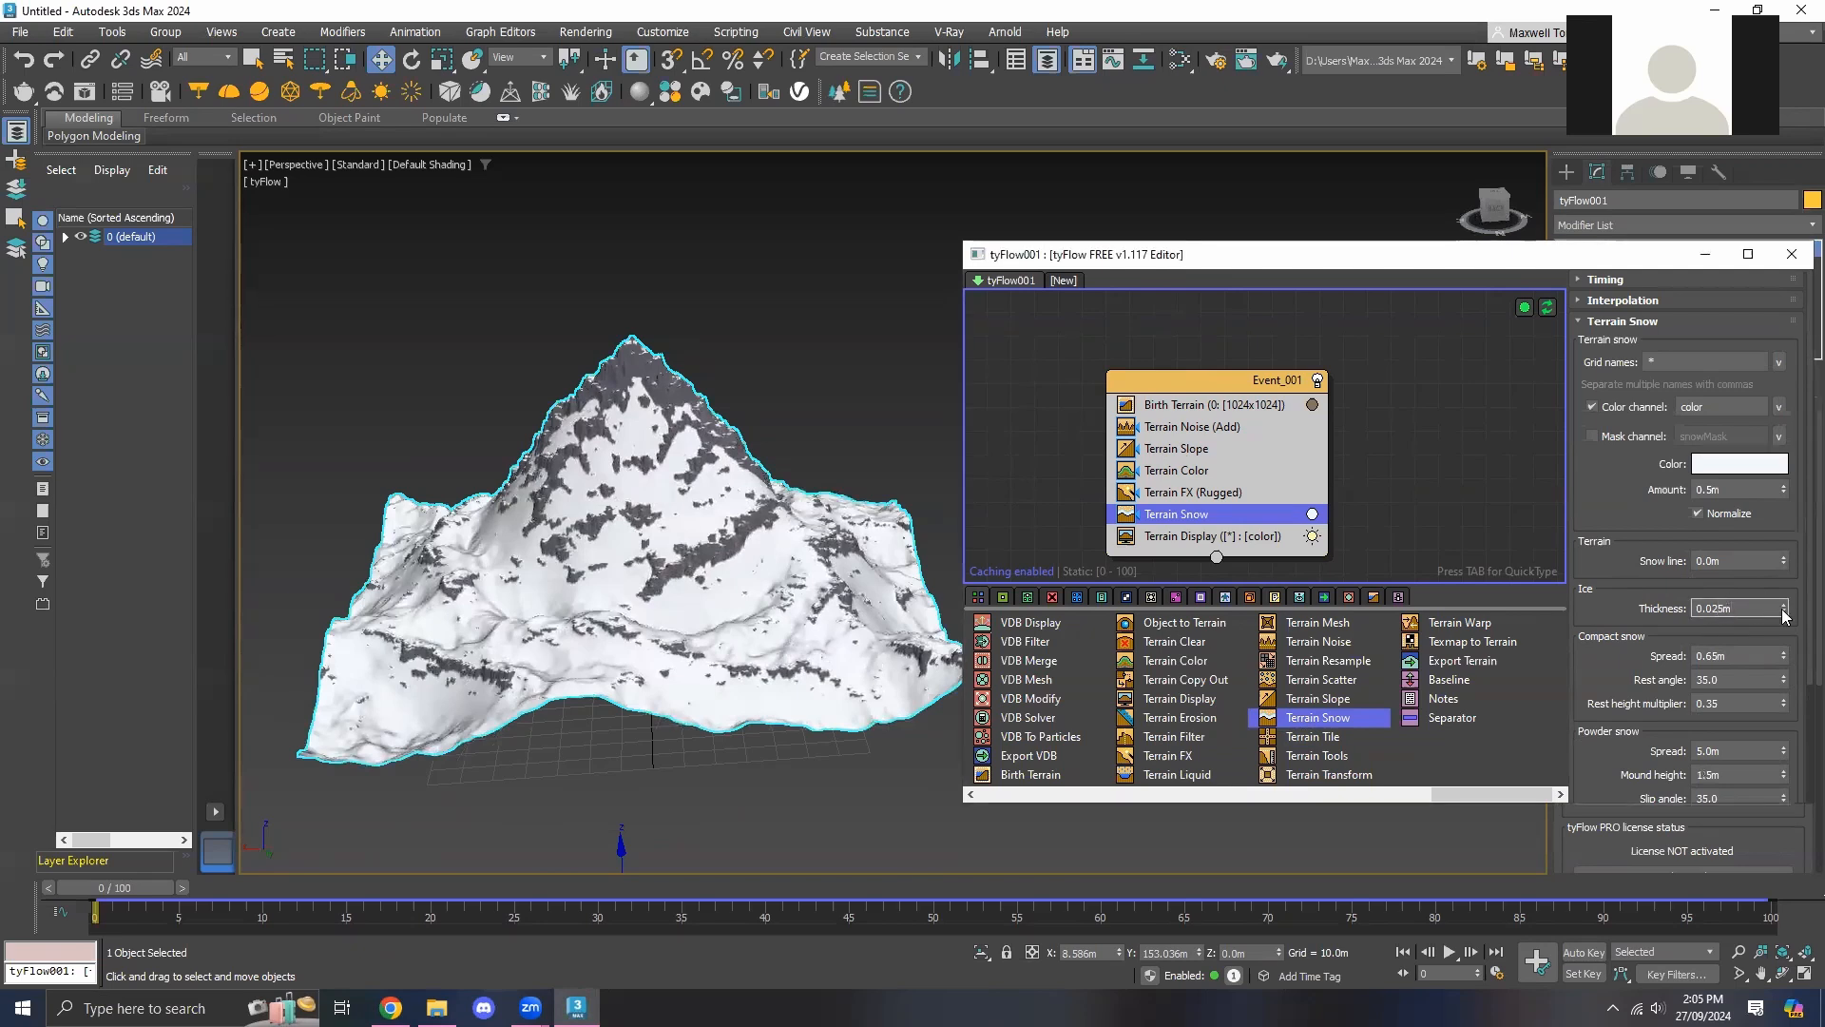
pyautogui.scroll(2, 706, 518)
pyautogui.scroll(5, 705, 519)
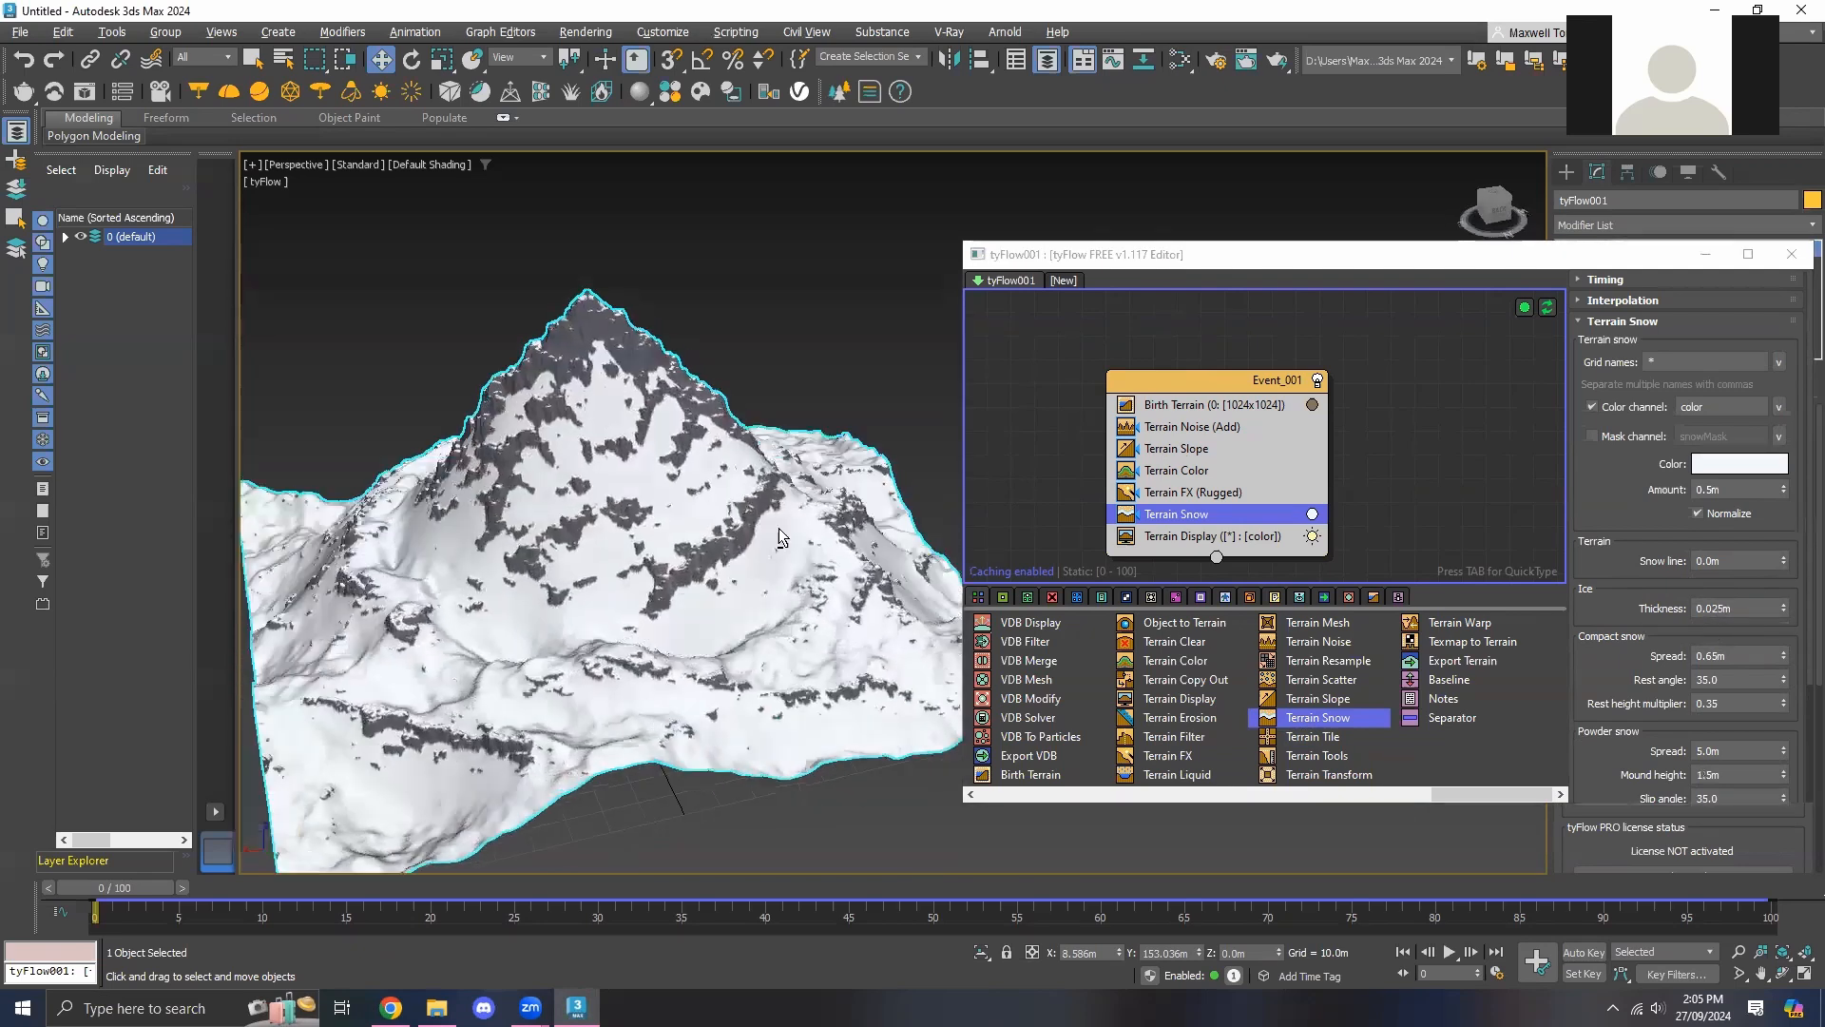
pyautogui.scroll(-5, 635, 558)
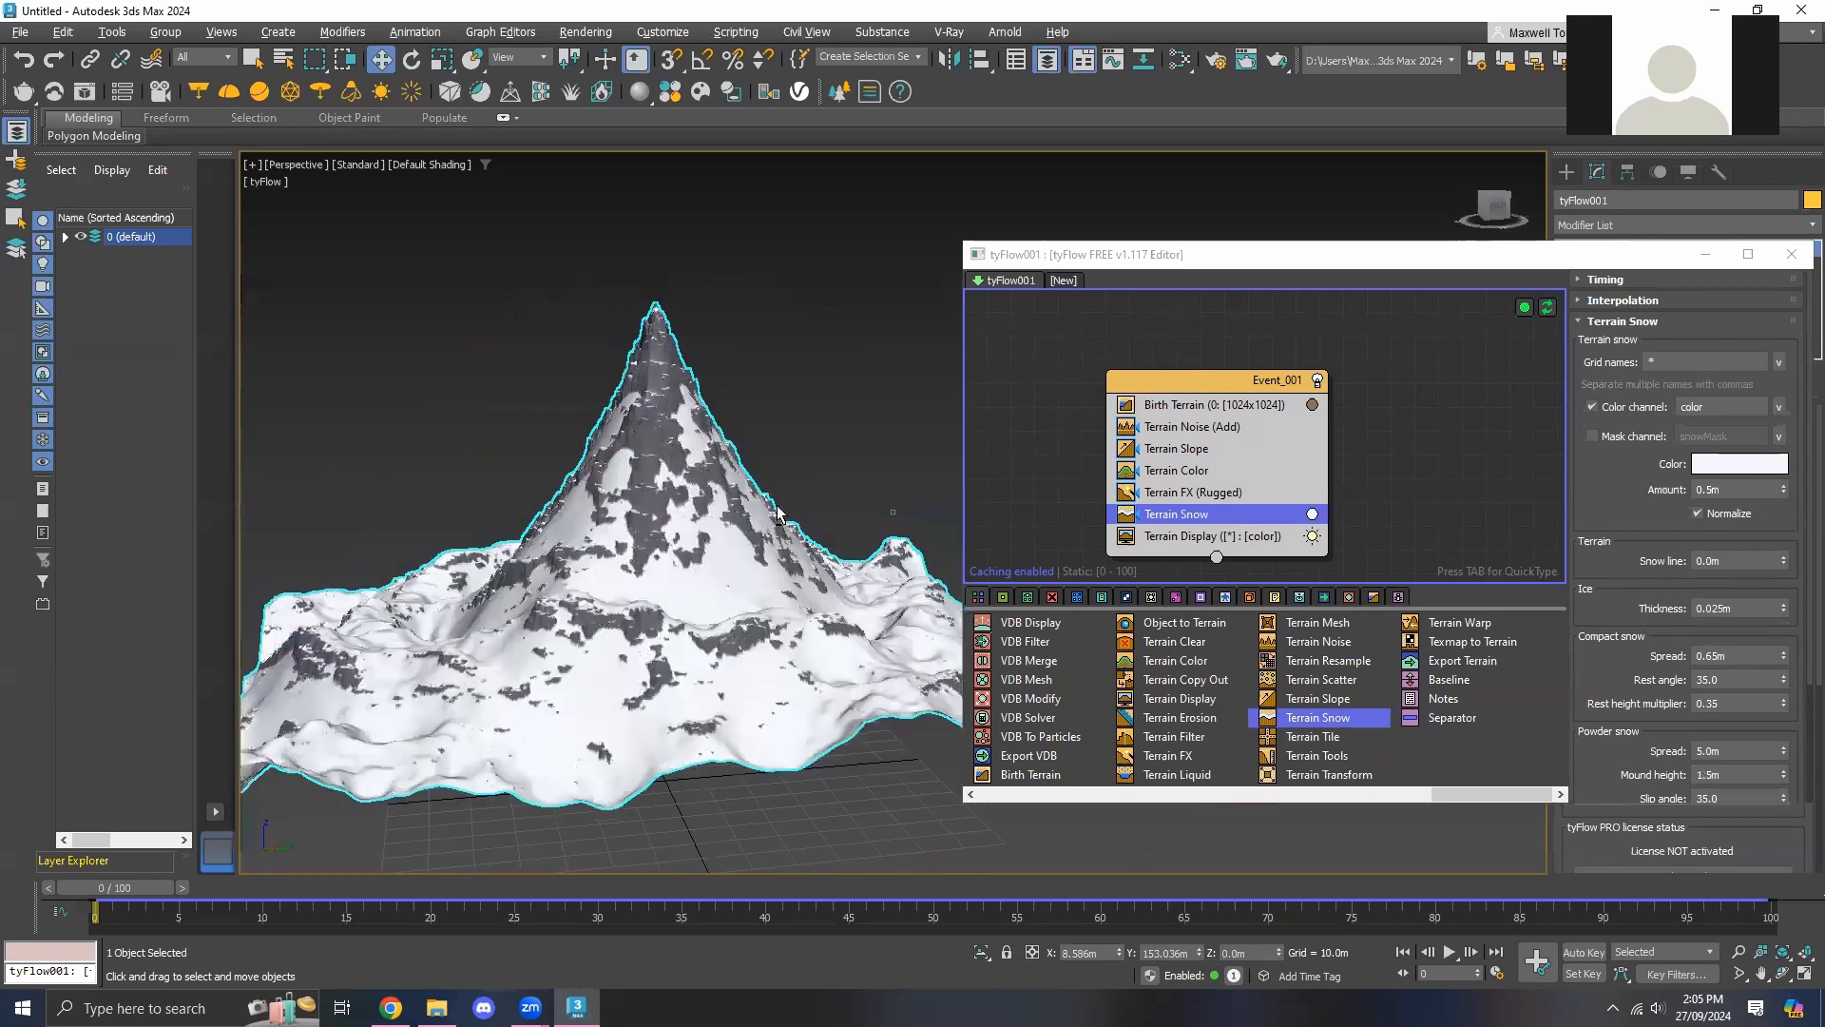
pyautogui.scroll(-1, 1644, 649)
pyautogui.scroll(-2, 1645, 650)
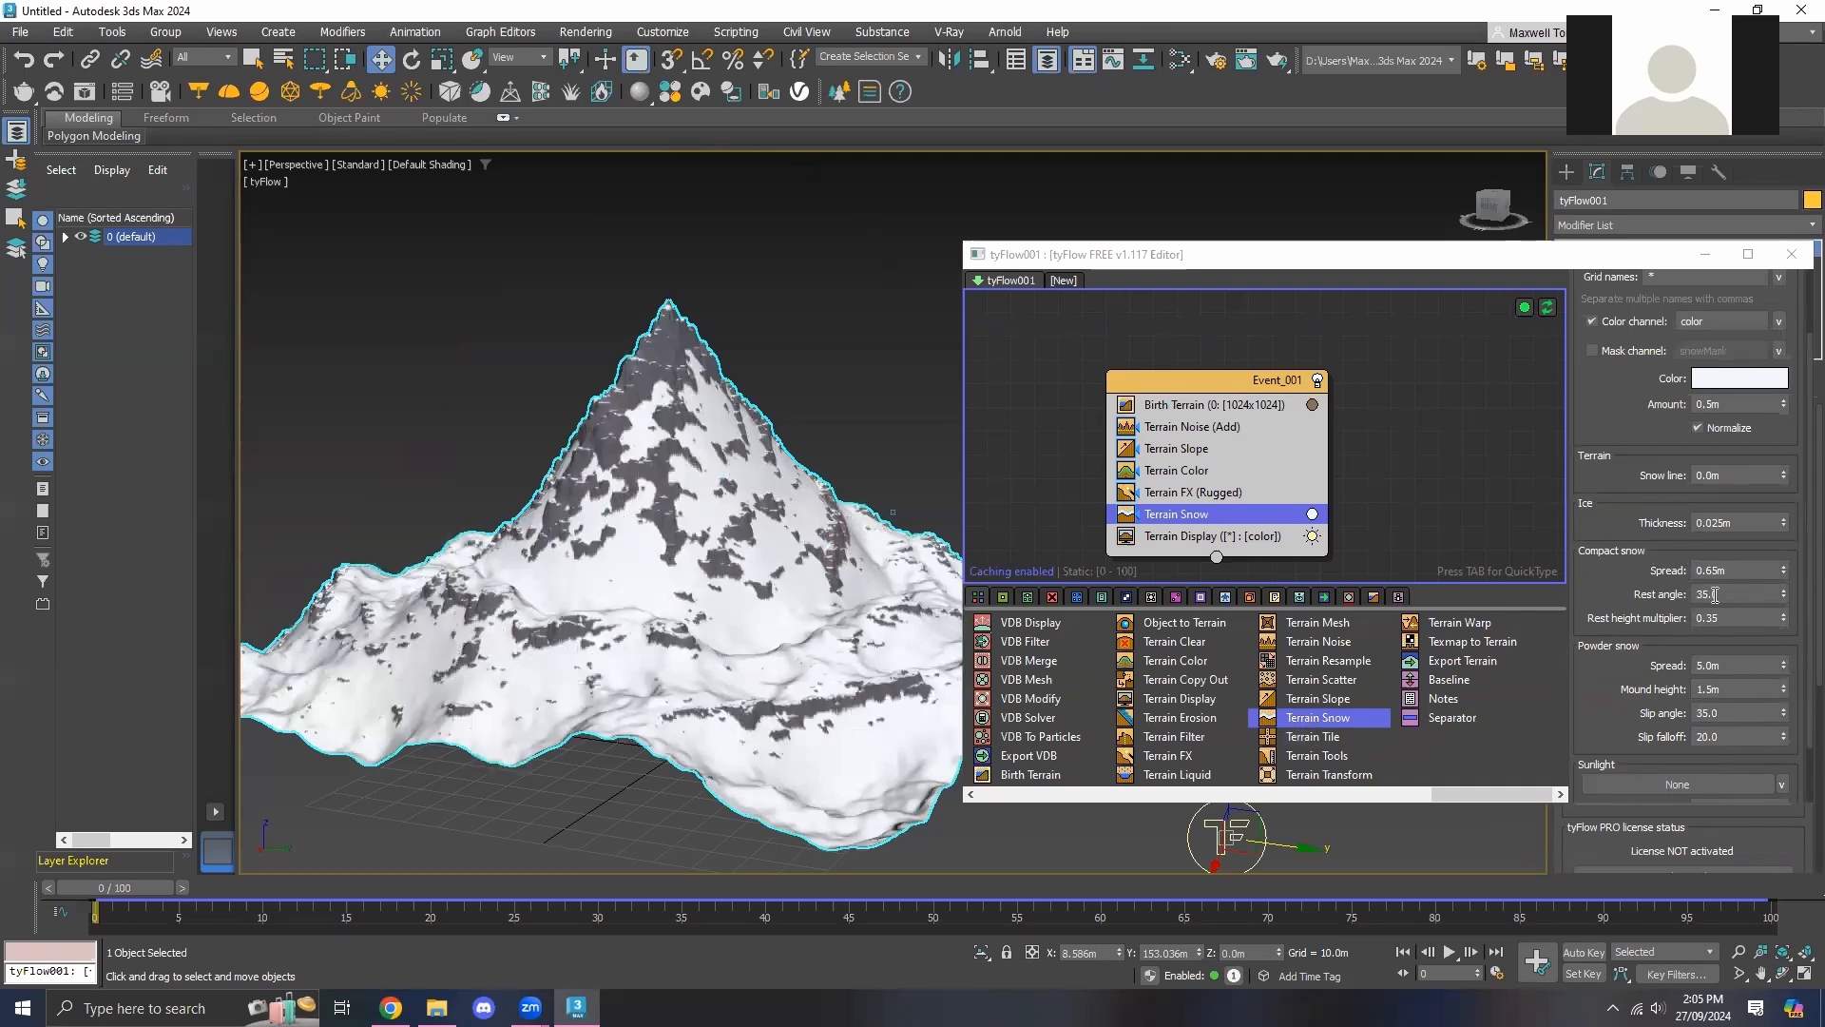
pyautogui.keyDown('alt'); pyautogui.moveTo(852, 550); pyautogui.dragTo(643, 601, button='middle'); pyautogui.keyUp('alt')
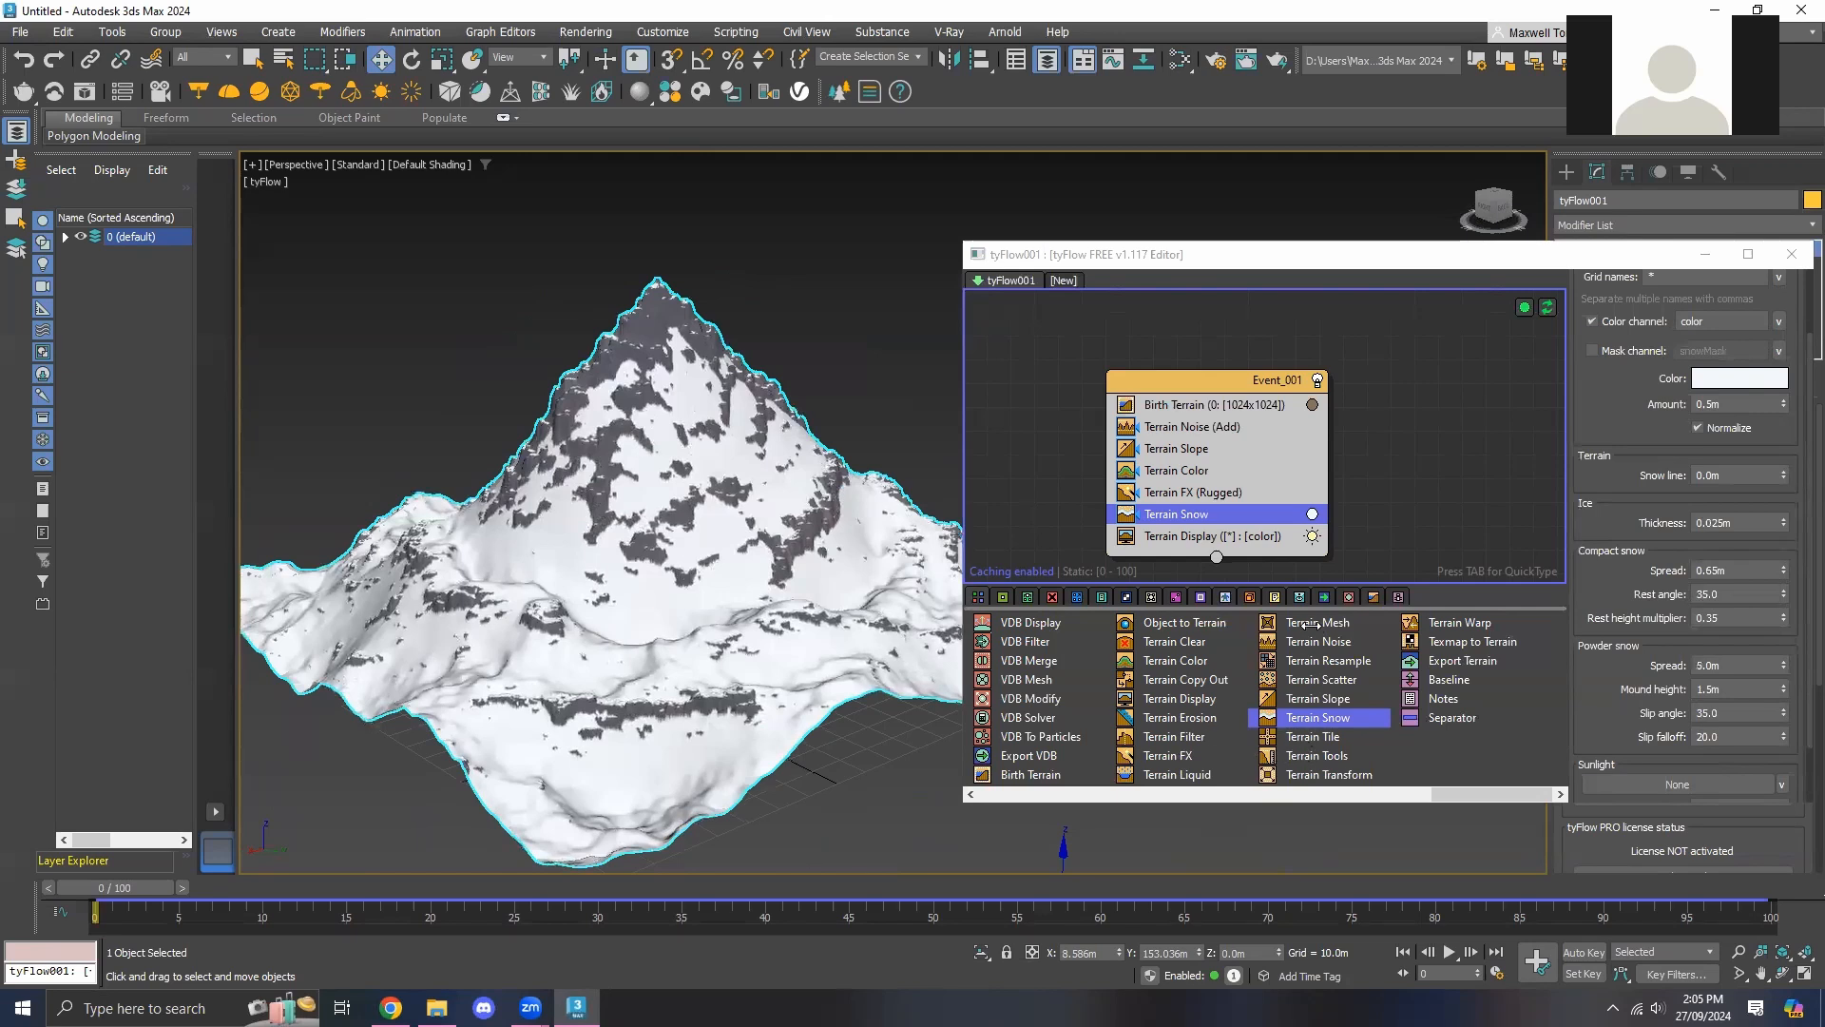
# Look through the descriptions of the Terrain Scatter and Terrain Slope operators and view the whole snowy mountain
pyautogui.click(1197, 719)
pyautogui.click(1304, 681)
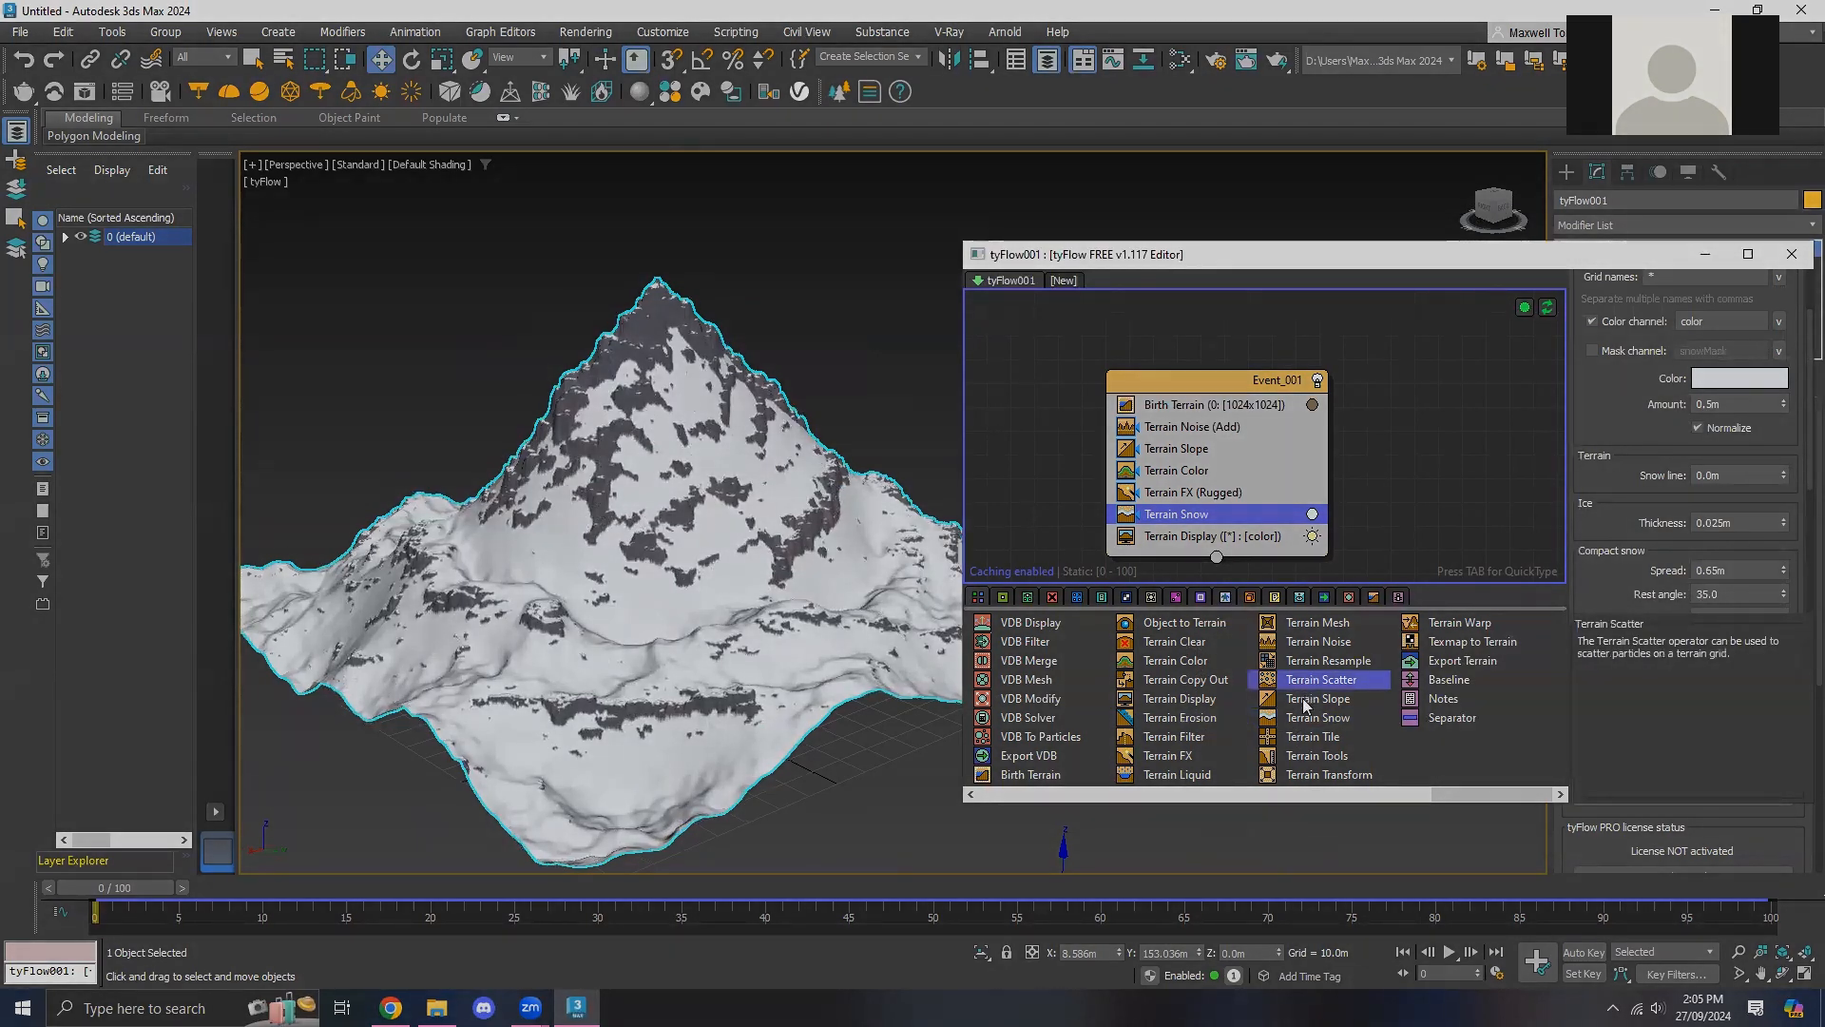
pyautogui.click(1305, 700)
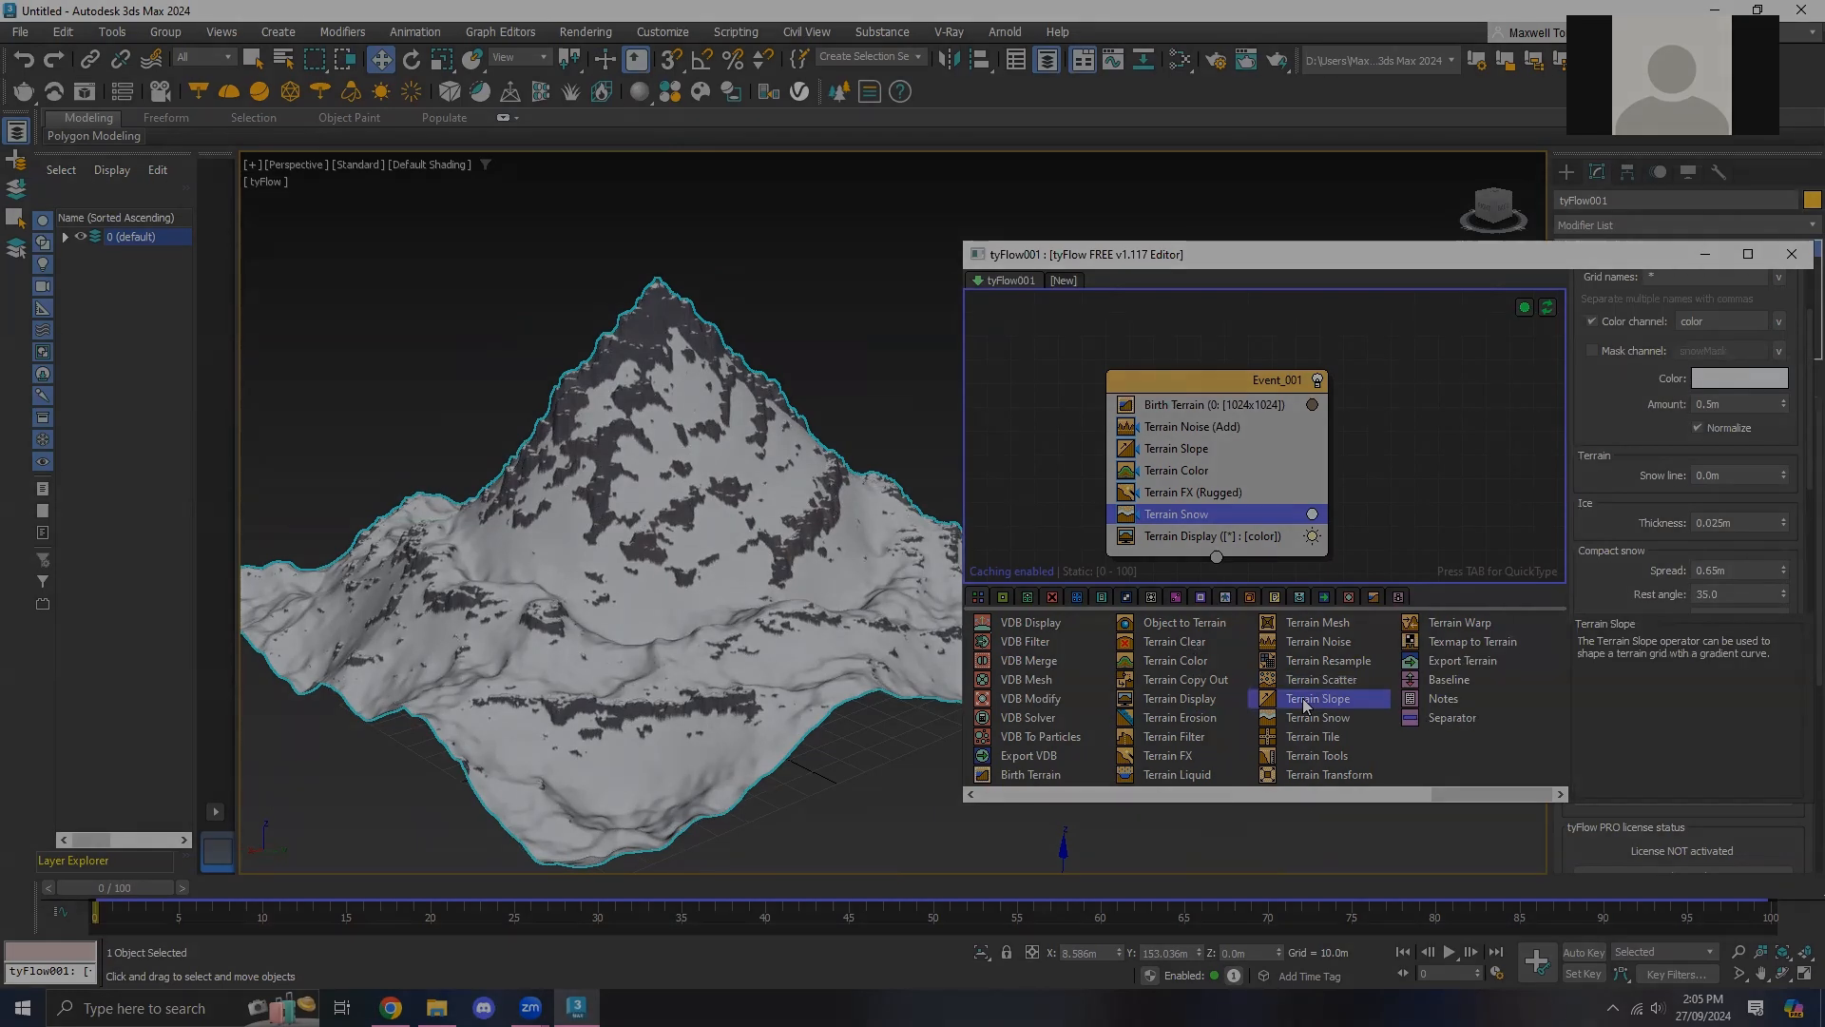
pyautogui.keyDown('alt'); pyautogui.moveTo(661, 599); pyautogui.dragTo(819, 584, button='middle'); pyautogui.keyUp('alt')
pyautogui.scroll(-3, 820, 585)
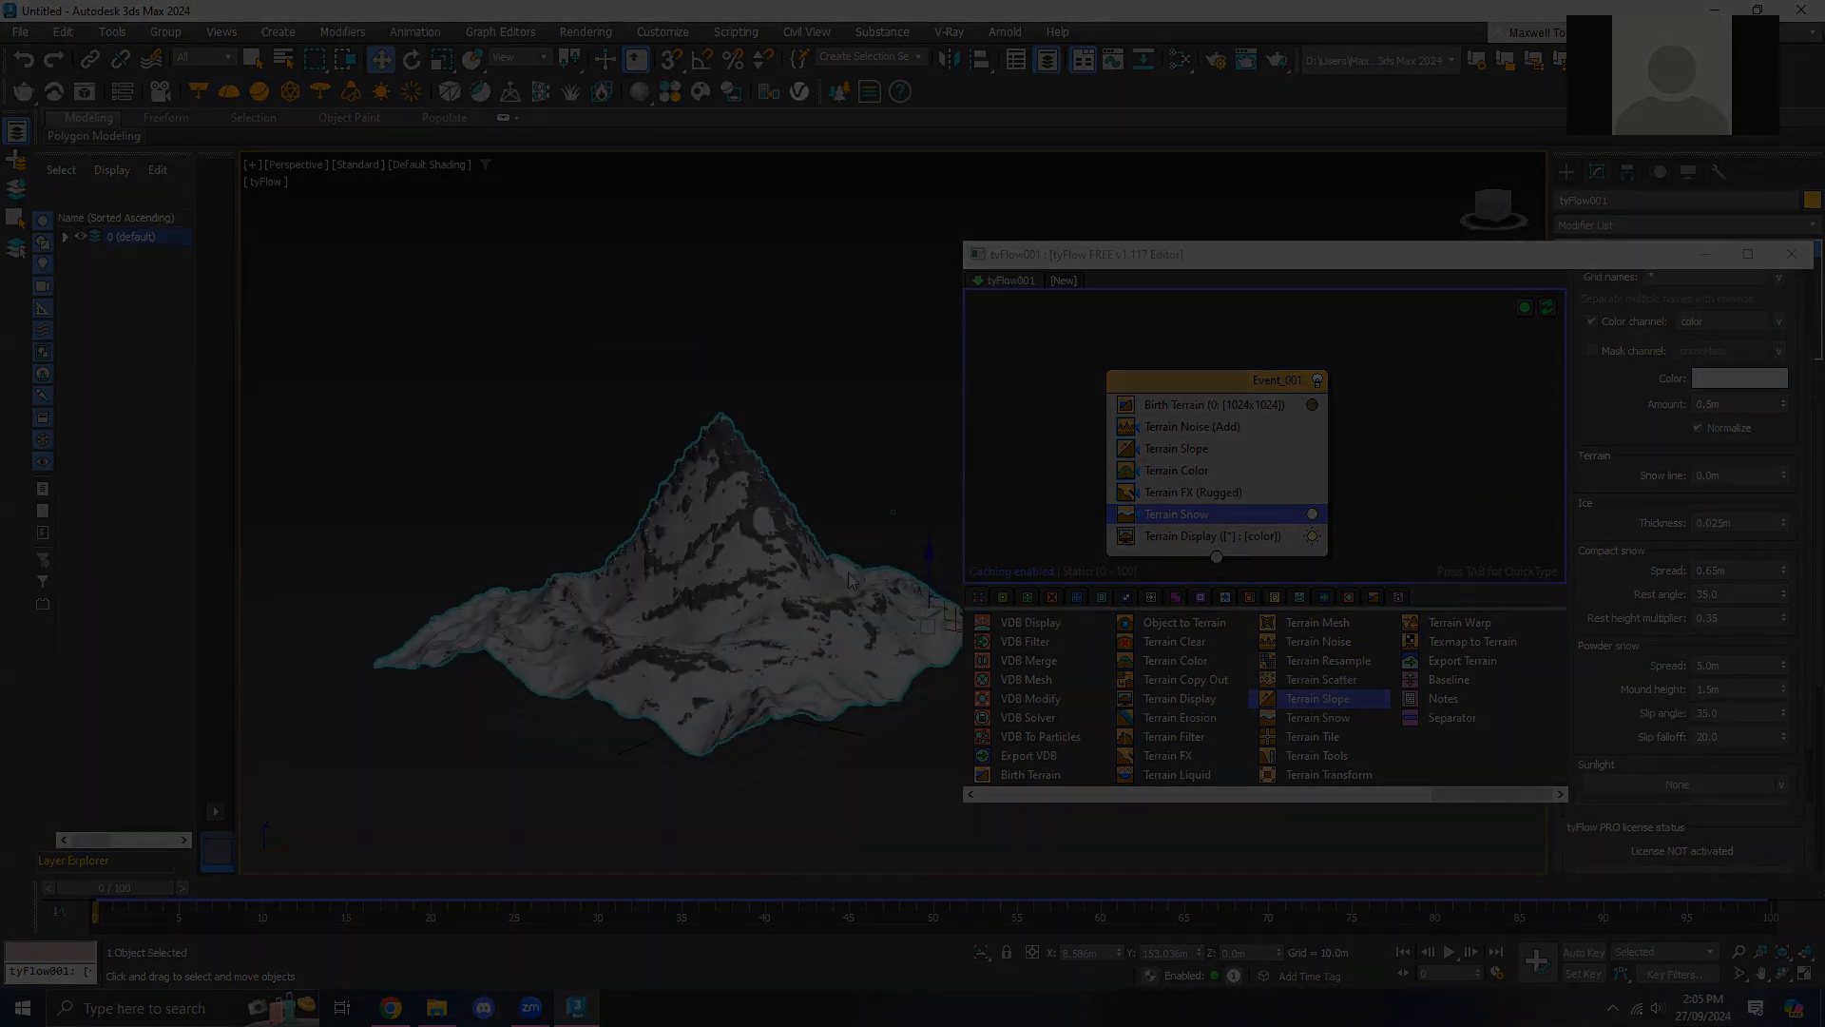